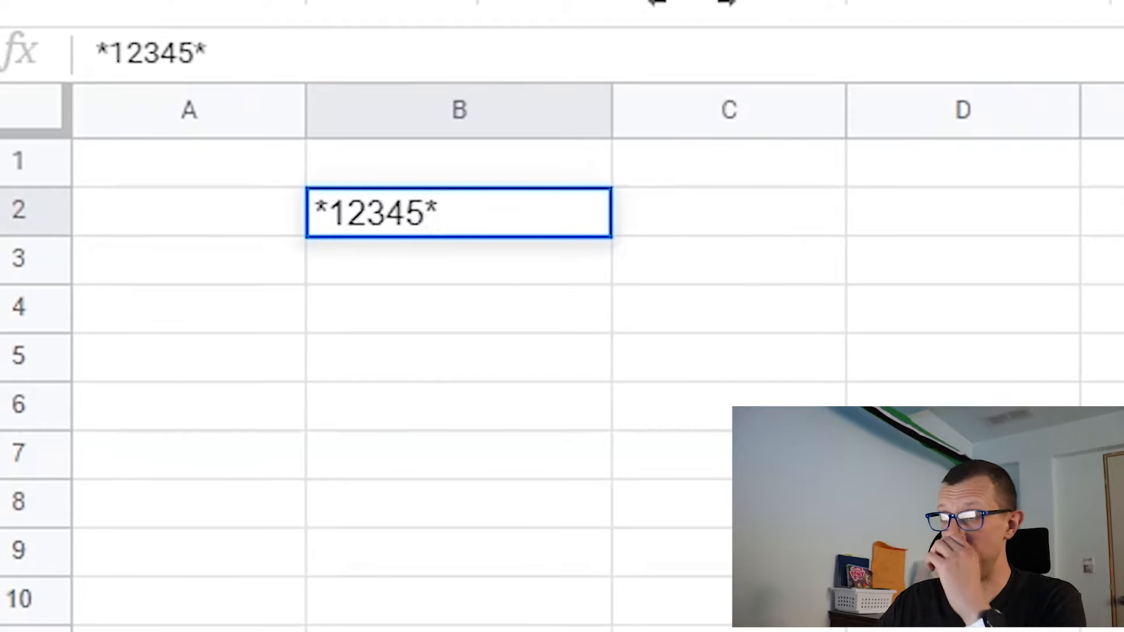
# - Commit *12345* in cell B2 and reselect it
pyautogui.write('*')
pyautogui.press('Return')
pyautogui.press('Up')
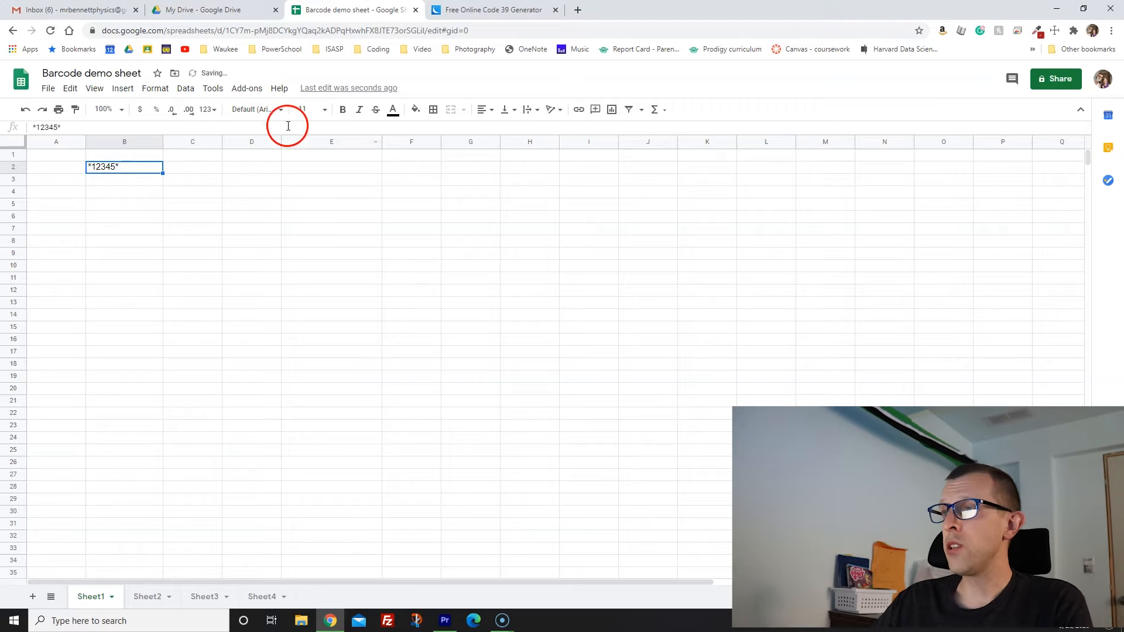
# - Search More fonts for 'barcode' and add Libre Barcode 39 to the font list
pyautogui.click(284, 110)
pyautogui.click(301, 232)
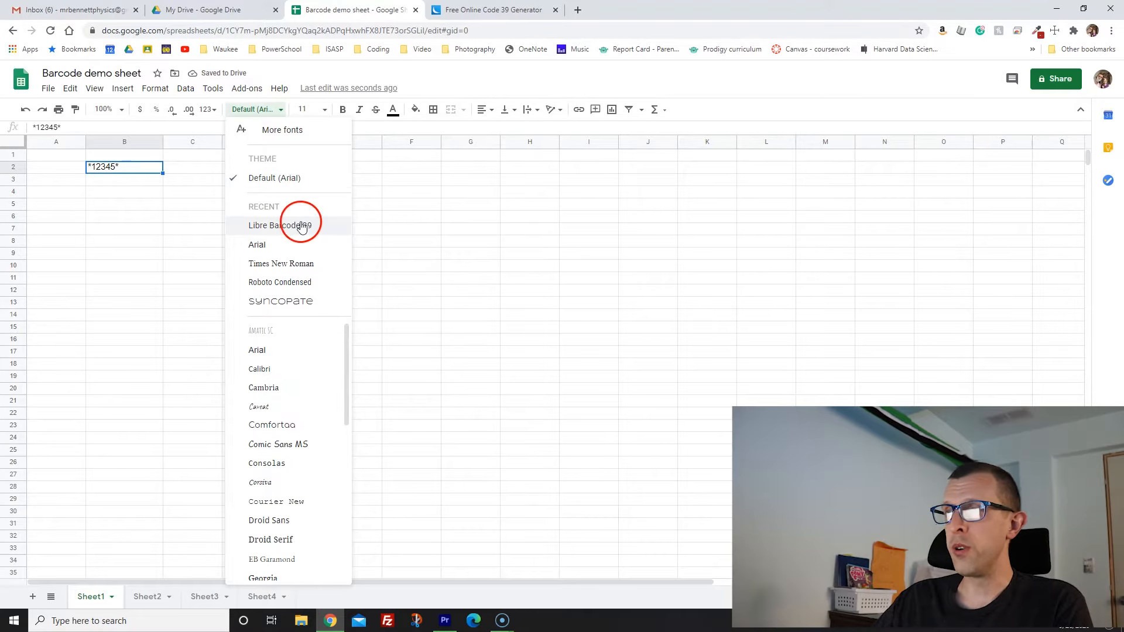
pyautogui.click(283, 133)
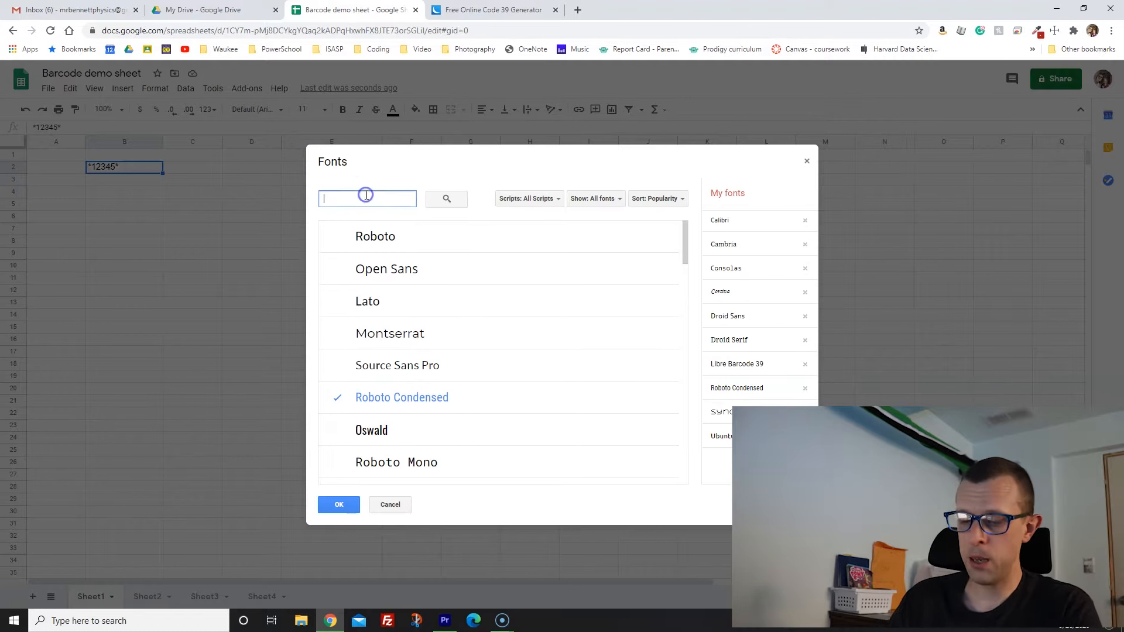
pyautogui.write('barco')
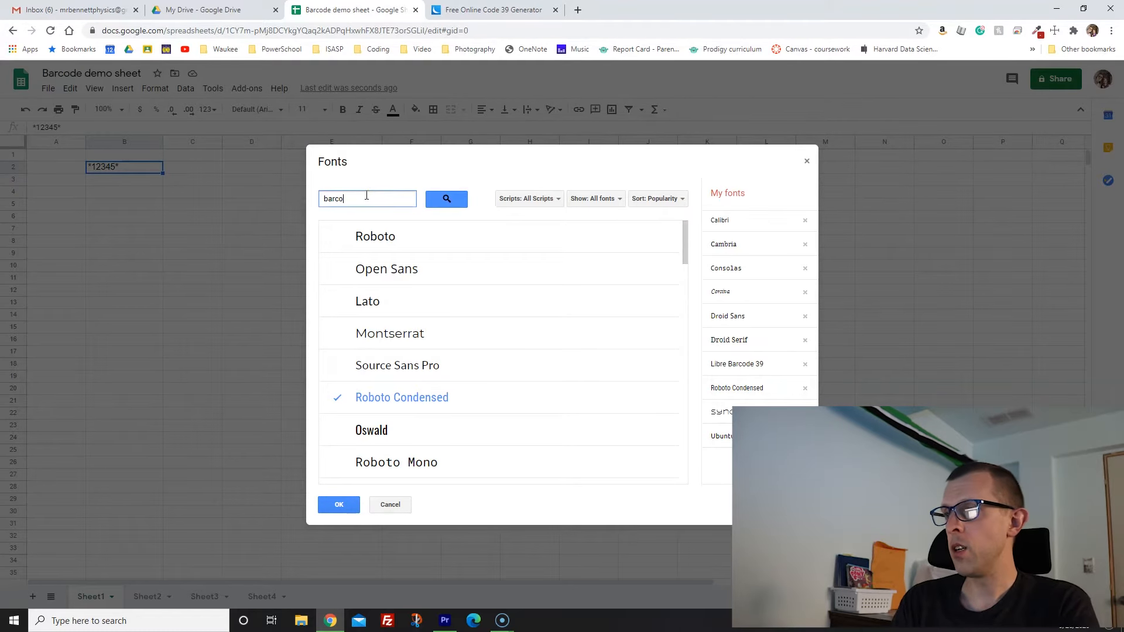
pyautogui.write('e')
pyautogui.press('BackSpace')
pyautogui.write('de')
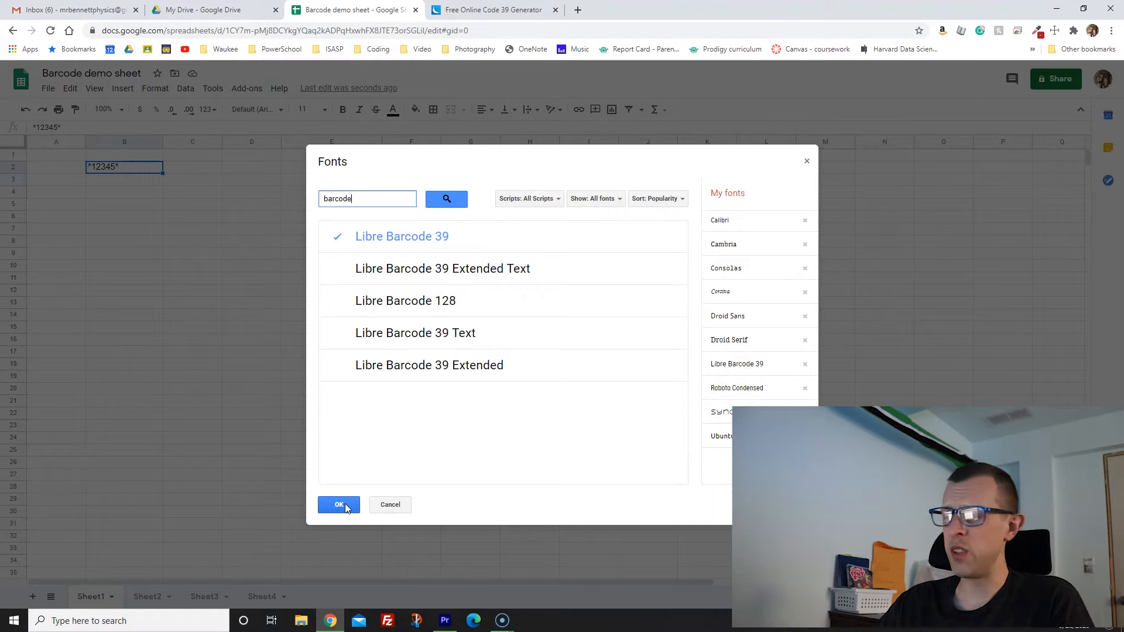
pyautogui.click(340, 505)
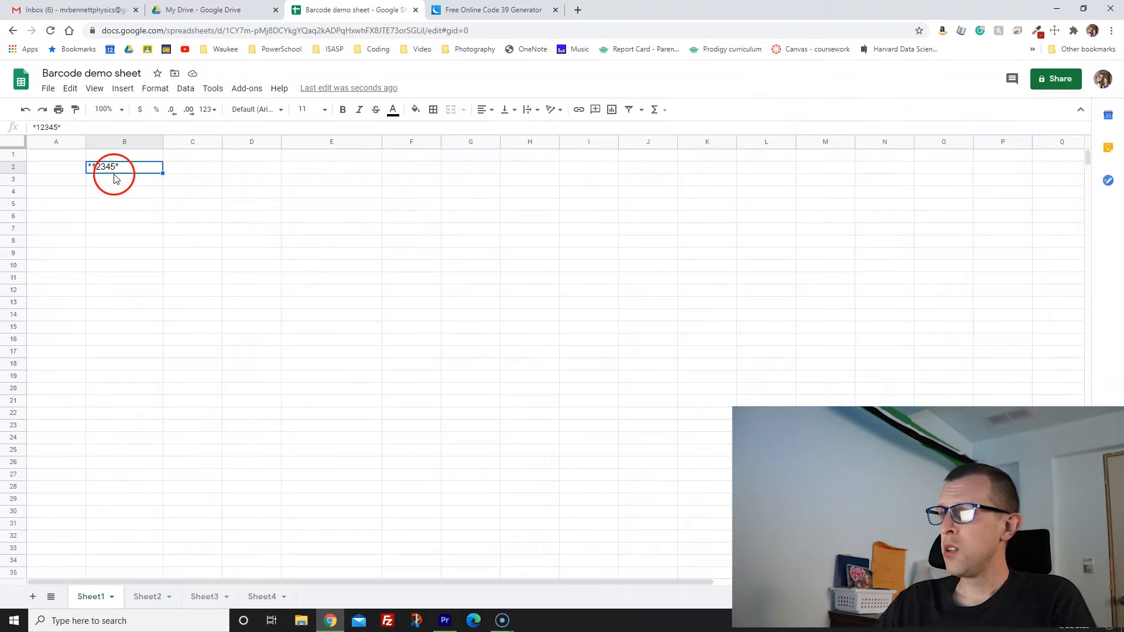
# - Style B2 in Libre Barcode 39 at size 36, with a taller row 2 and wider column B
pyautogui.click(324, 110)
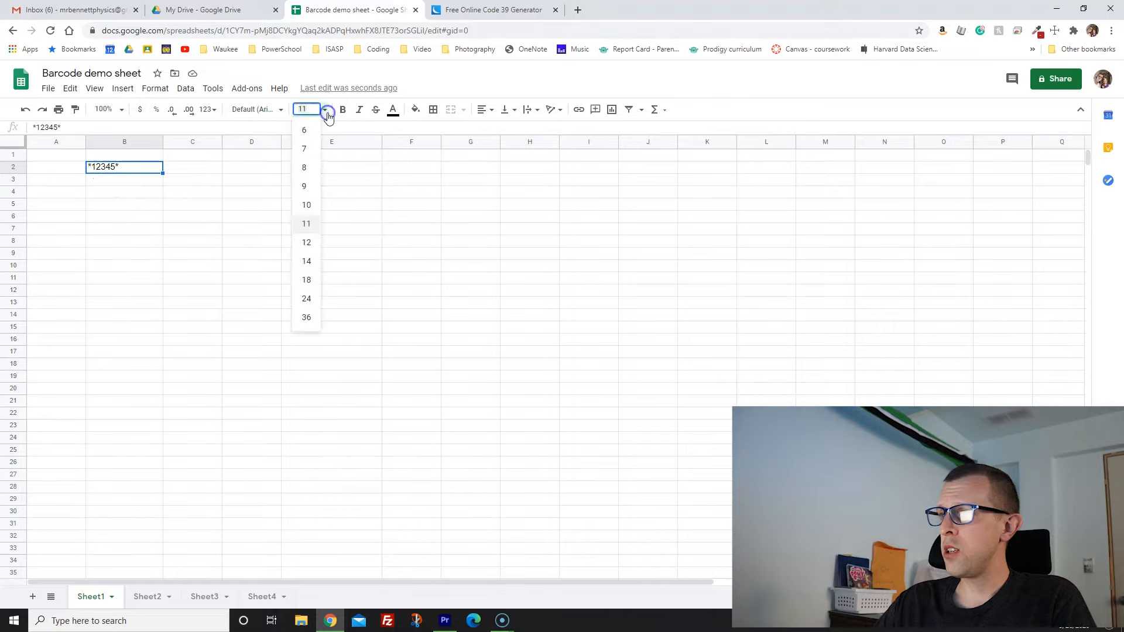
pyautogui.click(280, 116)
pyautogui.click(275, 226)
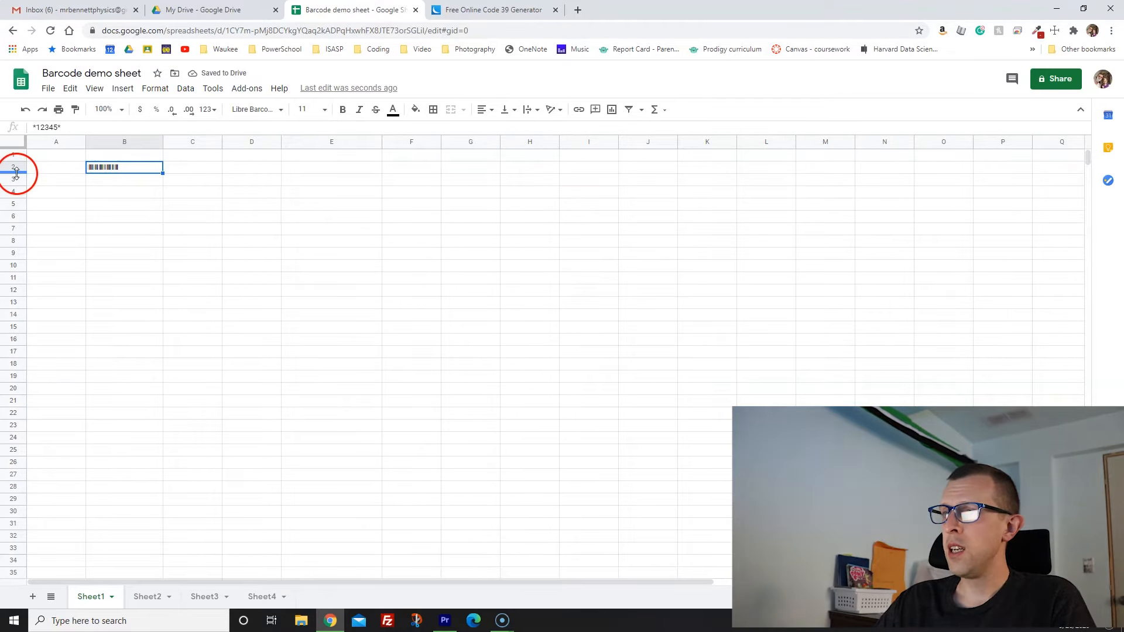
pyautogui.moveTo(15, 173); pyautogui.dragTo(28, 215)
pyautogui.moveTo(163, 142); pyautogui.dragTo(178, 142)
pyautogui.click(319, 109)
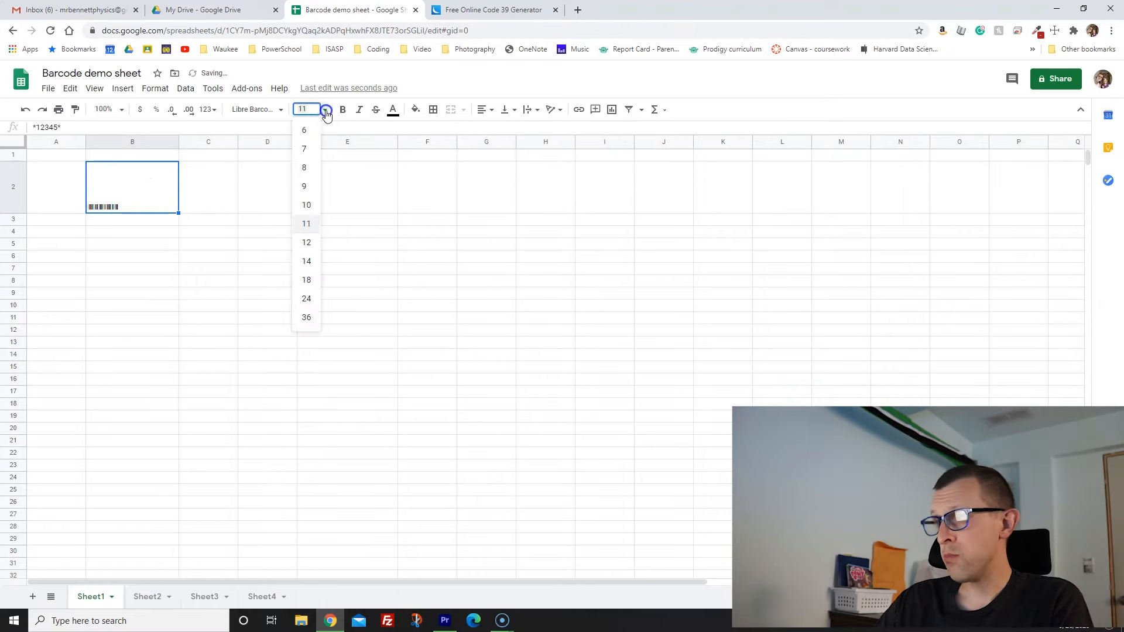
pyautogui.click(311, 316)
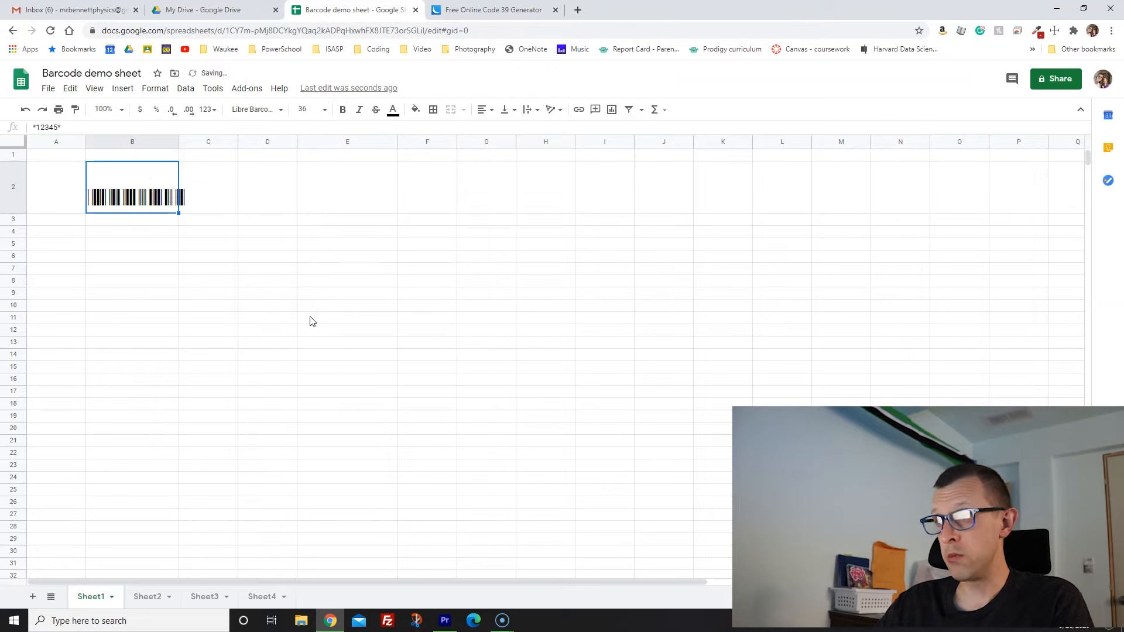
pyautogui.click(265, 219)
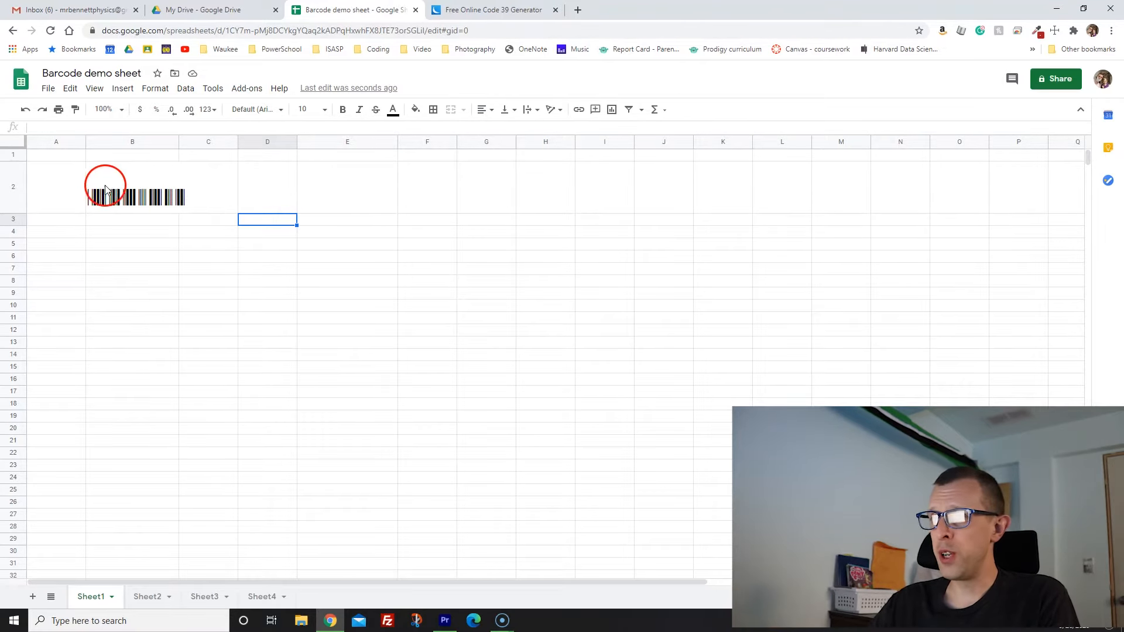
# - Undo the barcode styling and resizing, and clear cell B2
pyautogui.hotkey('ctrl', 'z')
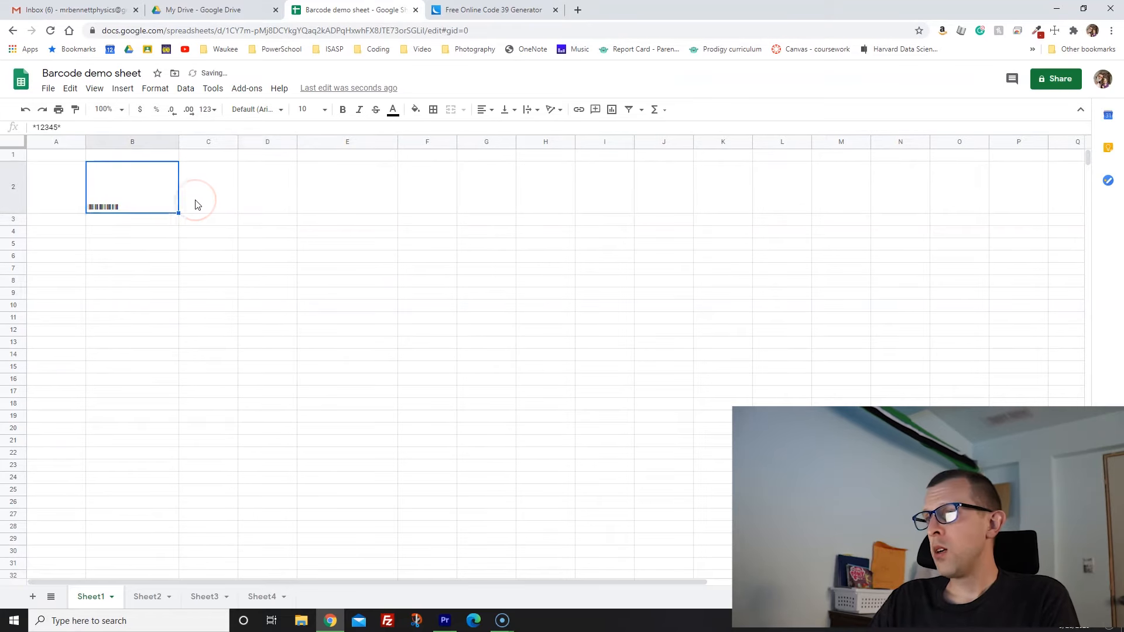
pyautogui.hotkey('ctrl', 'z')
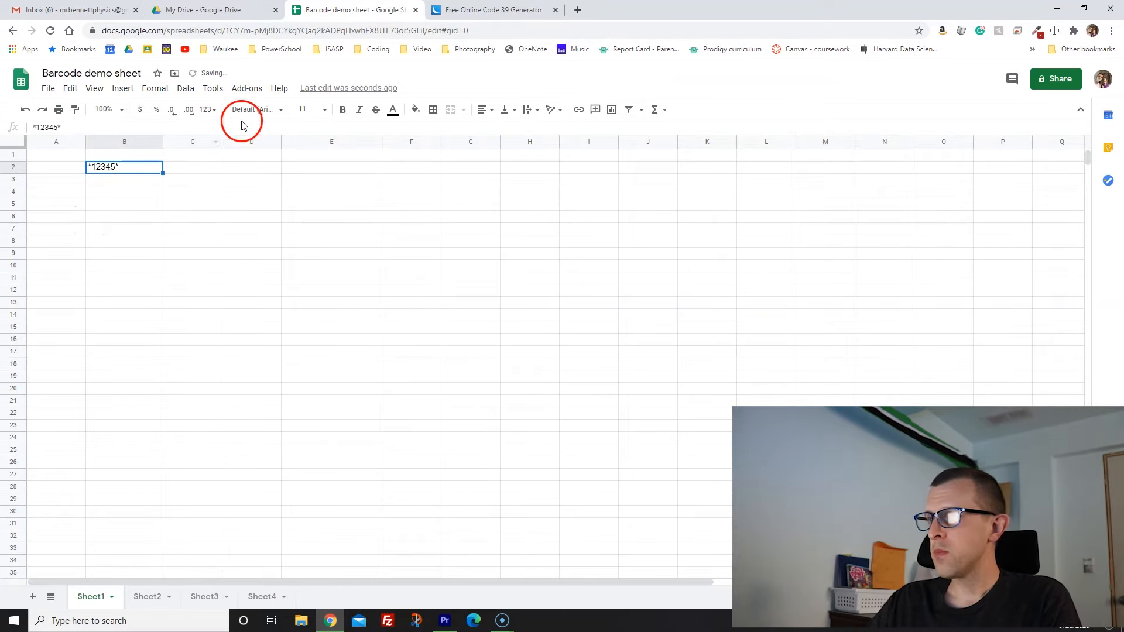
pyautogui.hotkey('ctrl', 'z')
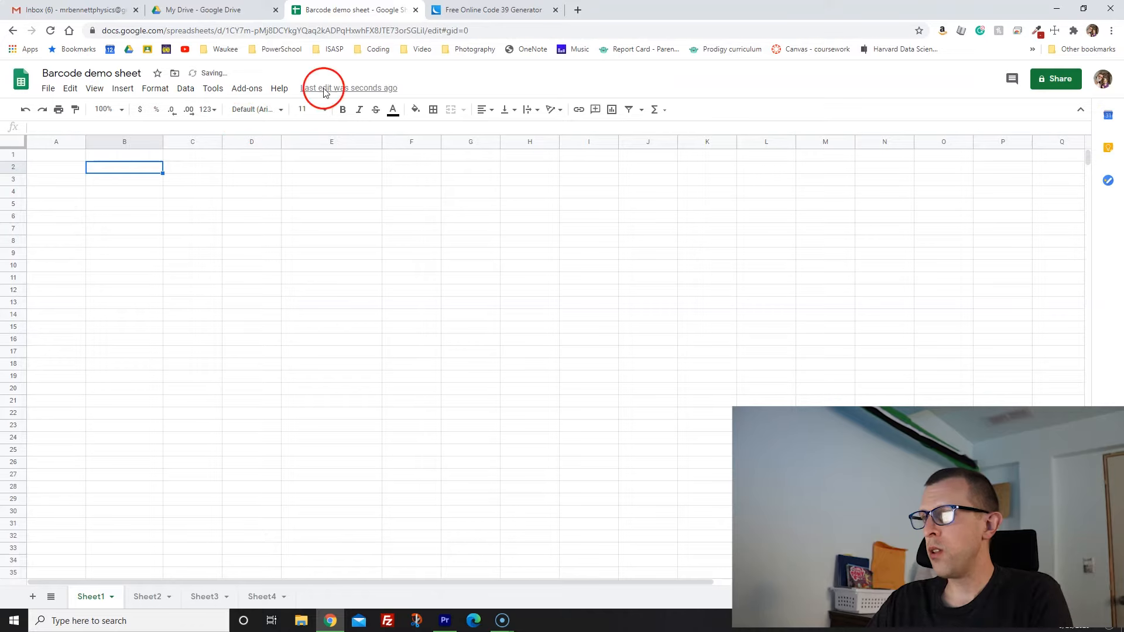
# - On the OnBarcode generator page, keep Code 39 as the barcode type
pyautogui.click(494, 10)
pyautogui.scroll(-8, 741, 290)
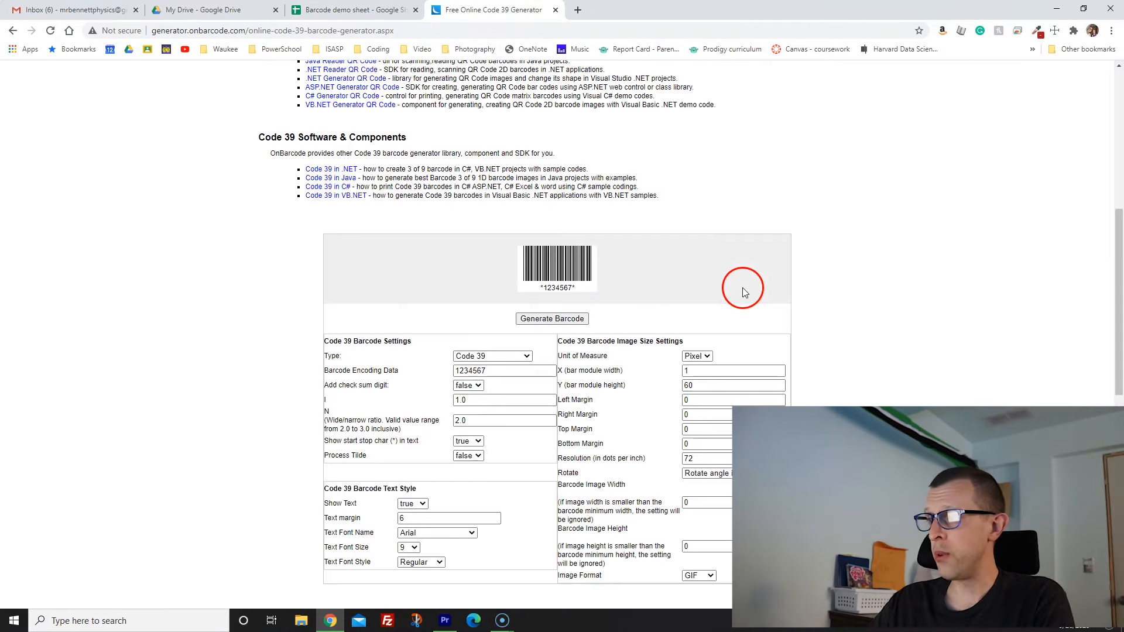
pyautogui.scroll(-2, 928, 243)
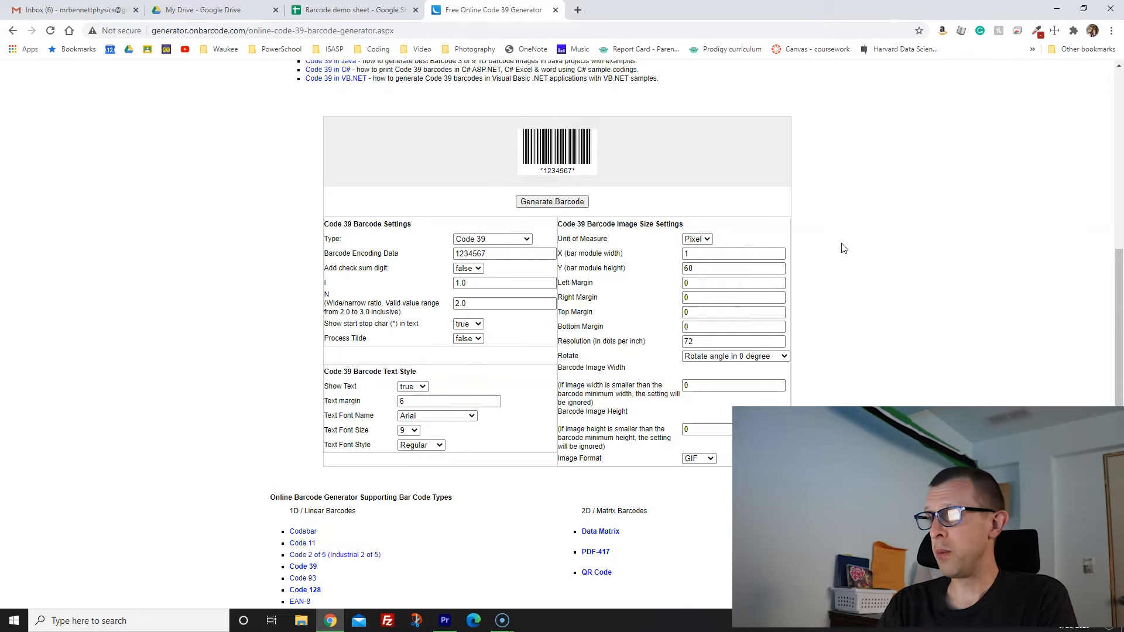
pyautogui.click(469, 240)
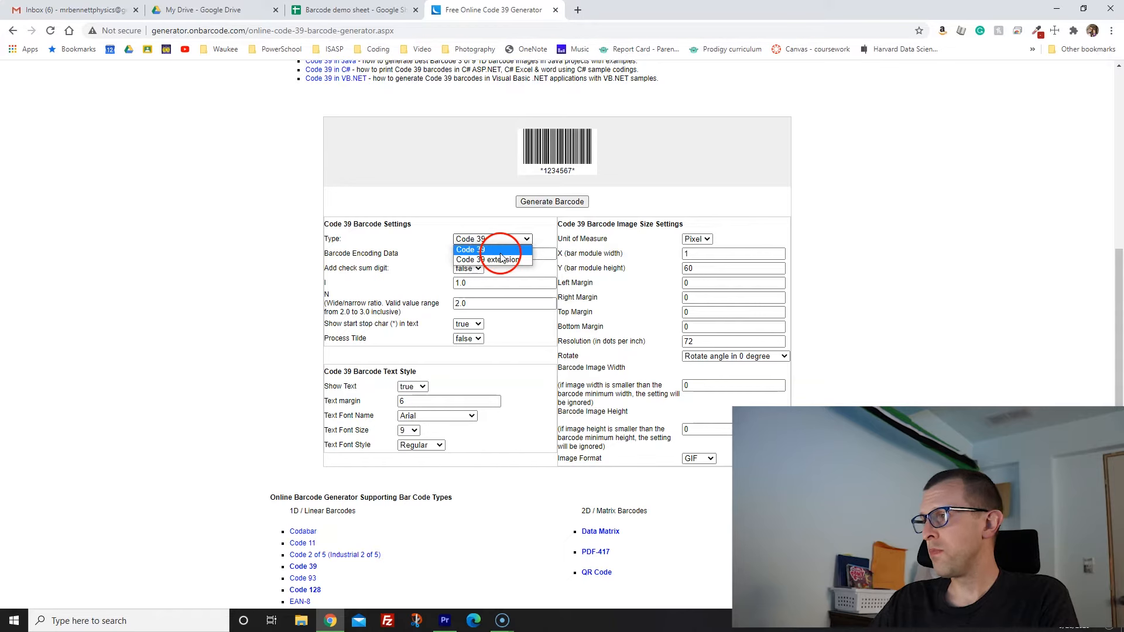
pyautogui.click(491, 218)
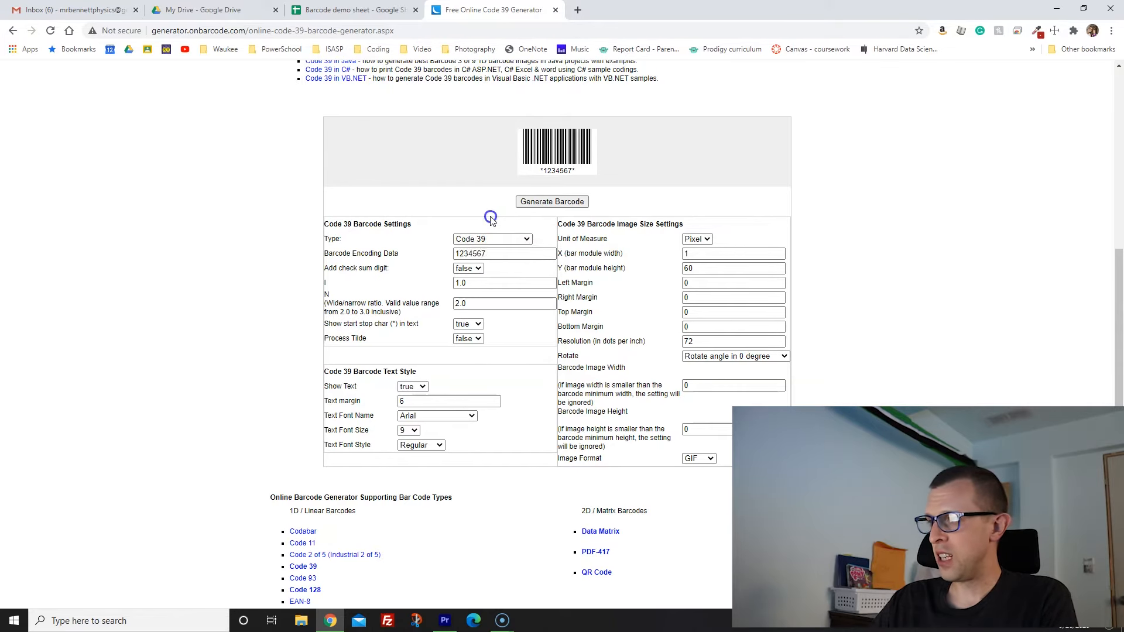
pyautogui.scroll(-4, 855, 232)
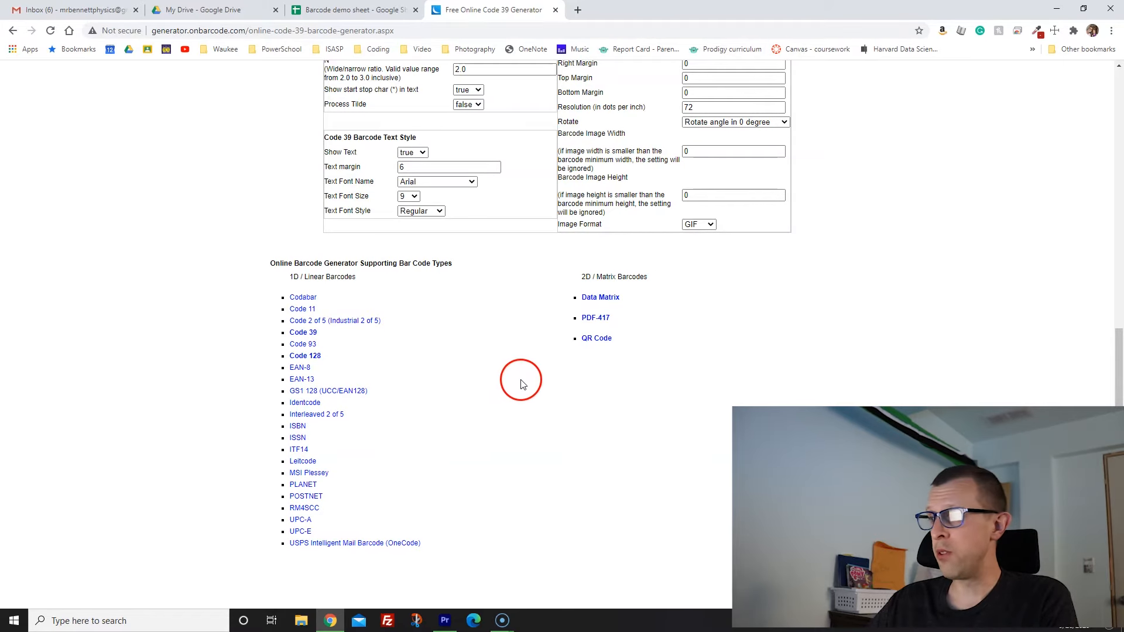
pyautogui.scroll(7, 878, 326)
pyautogui.scroll(-3, 855, 328)
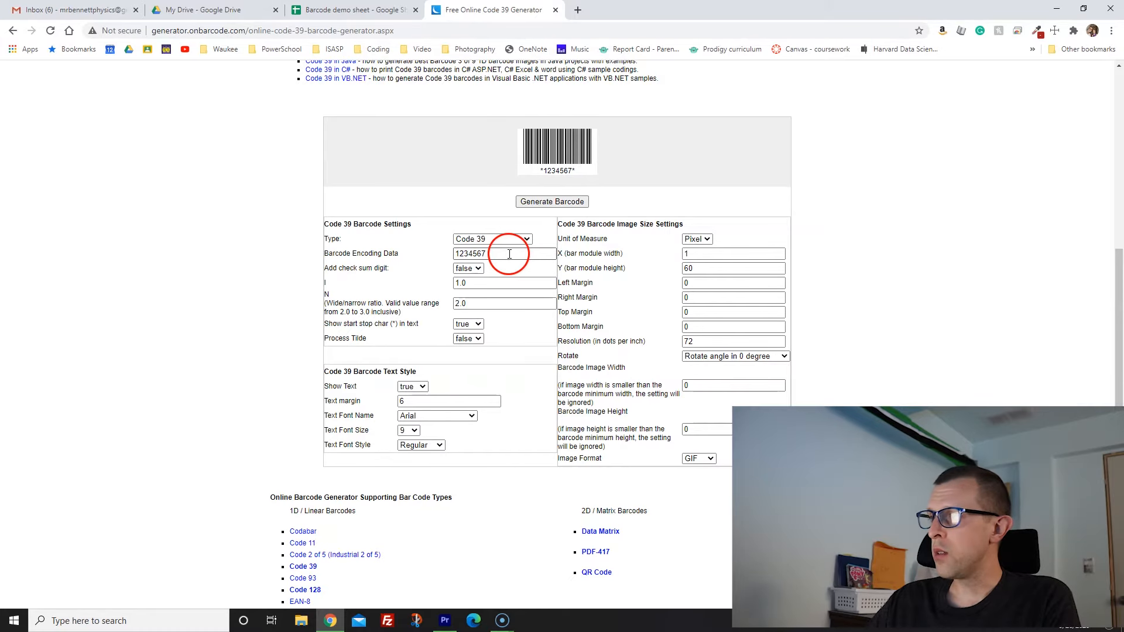
# - Replace the 1234567 encoding data with DATAGOESHERE and generate the barcode
pyautogui.doubleClick(505, 254)
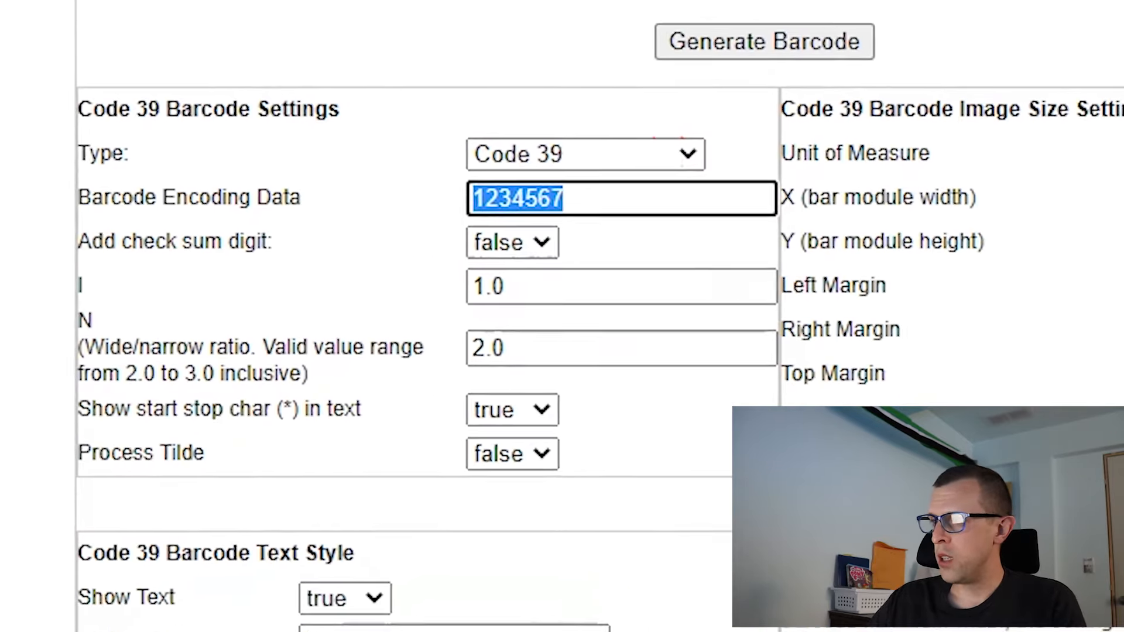
pyautogui.write('DATA')
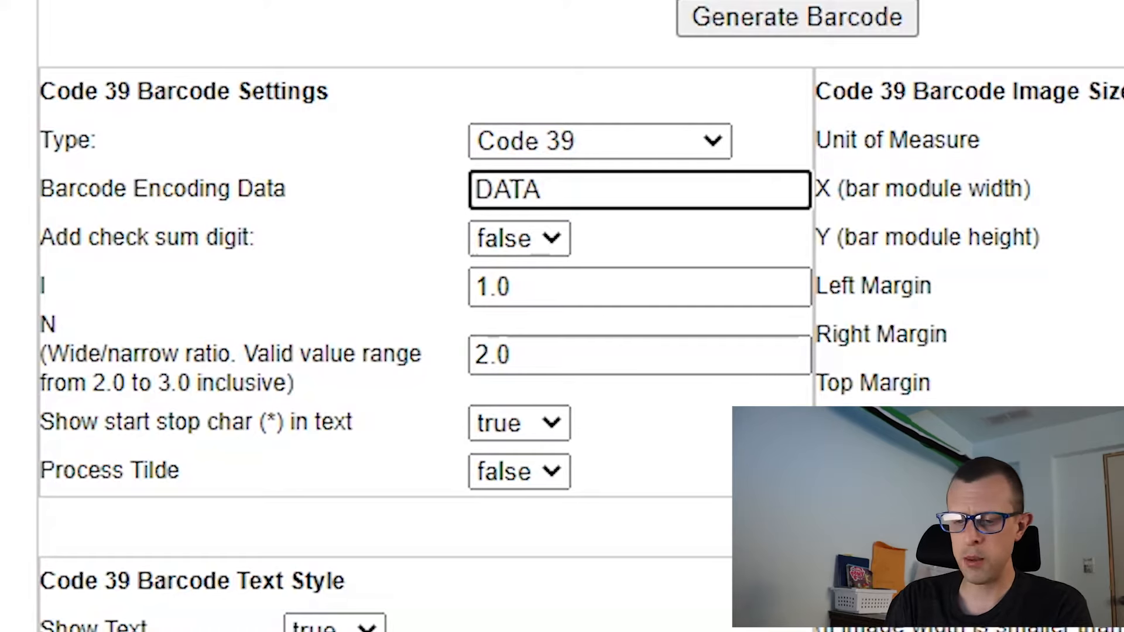
pyautogui.write('GOESHERE')
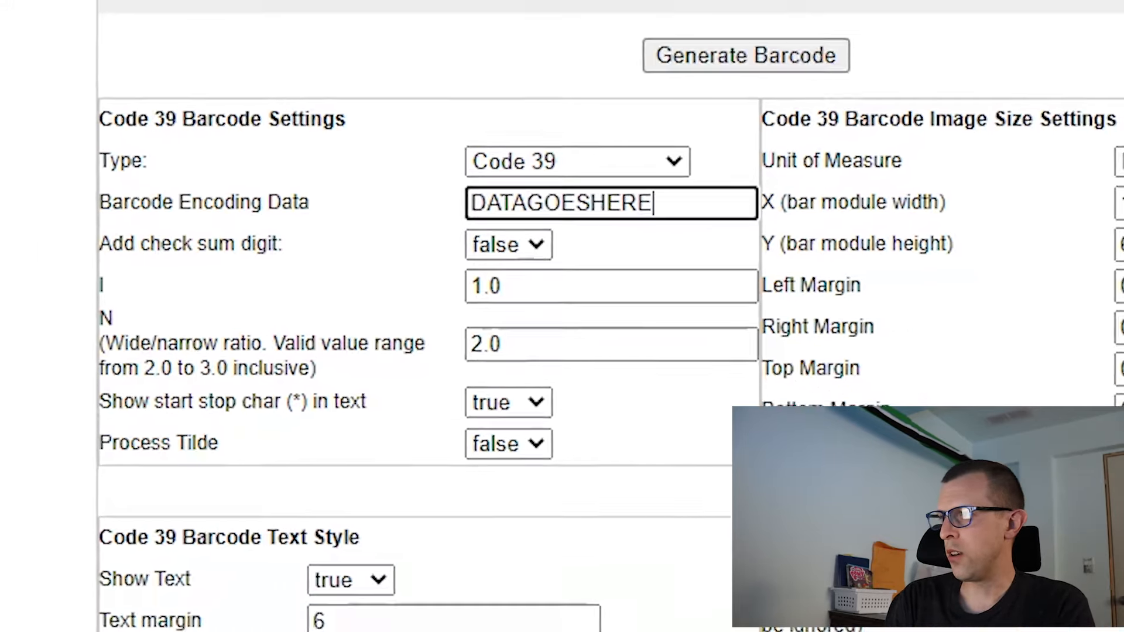
pyautogui.click(665, 58)
pyautogui.scroll(-10, 820, 240)
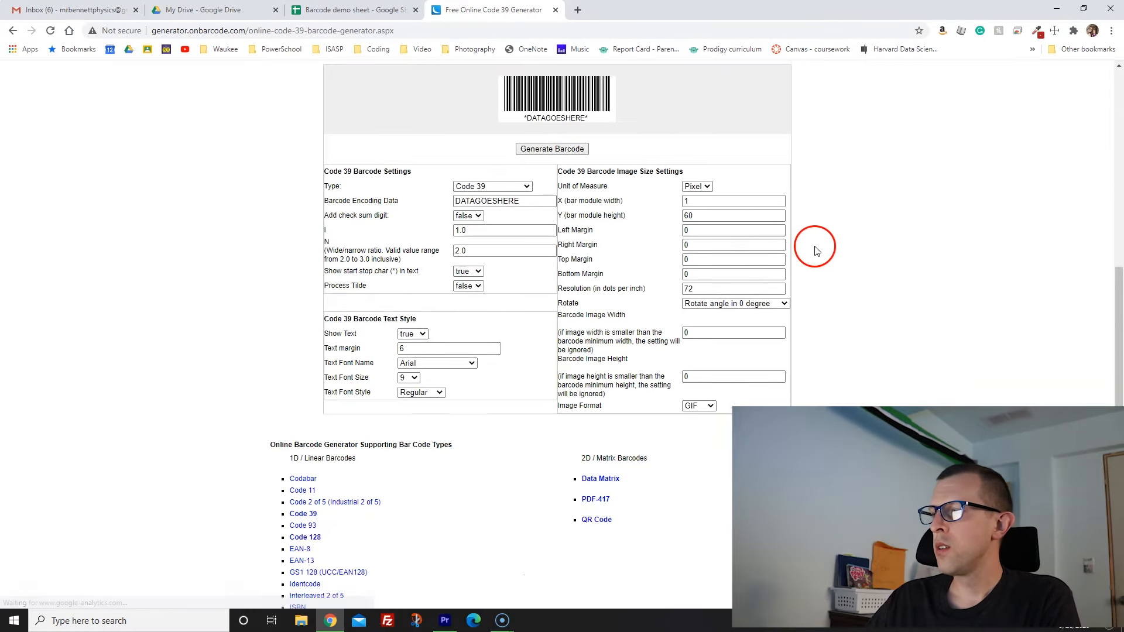
pyautogui.scroll(4, 832, 221)
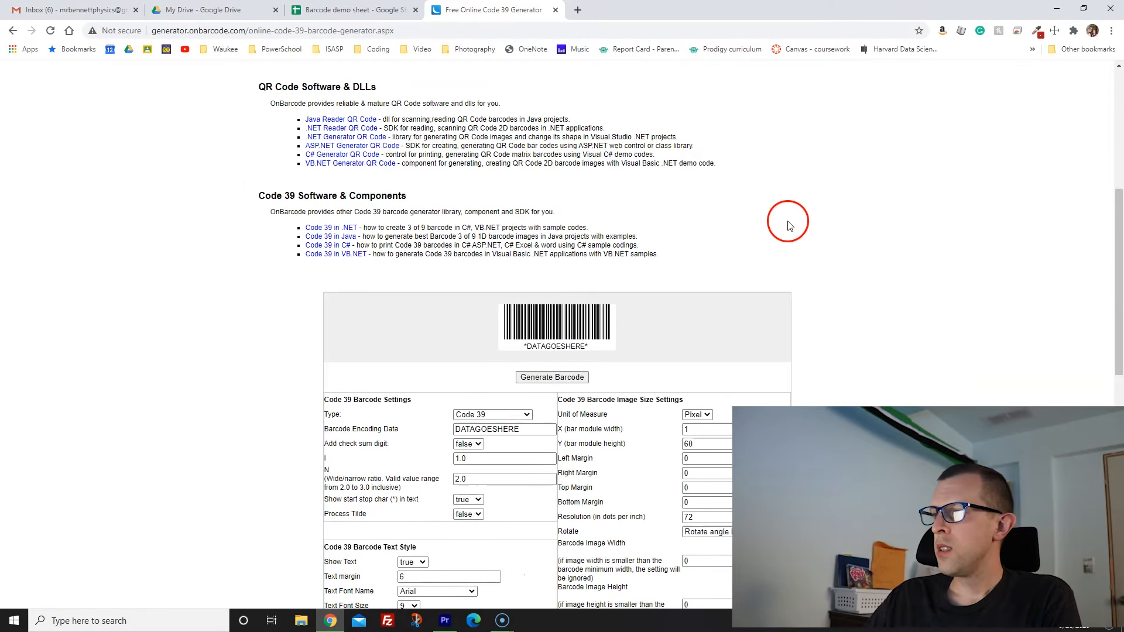
# - Open the generated barcode image in its own browser tab
pyautogui.rightClick(533, 331)
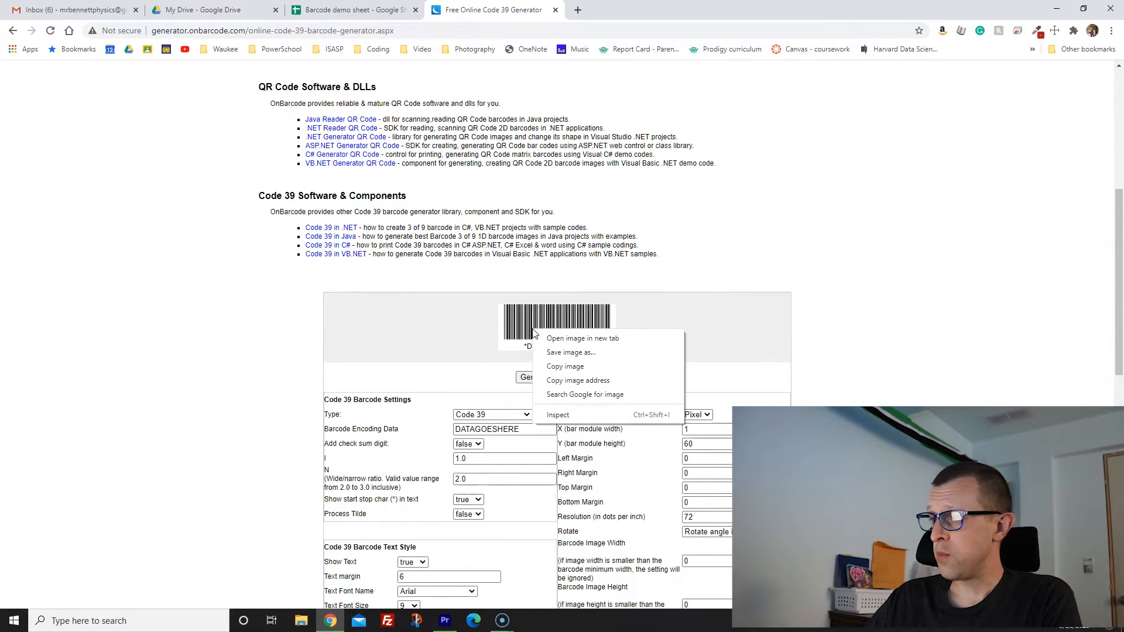
pyautogui.click(578, 338)
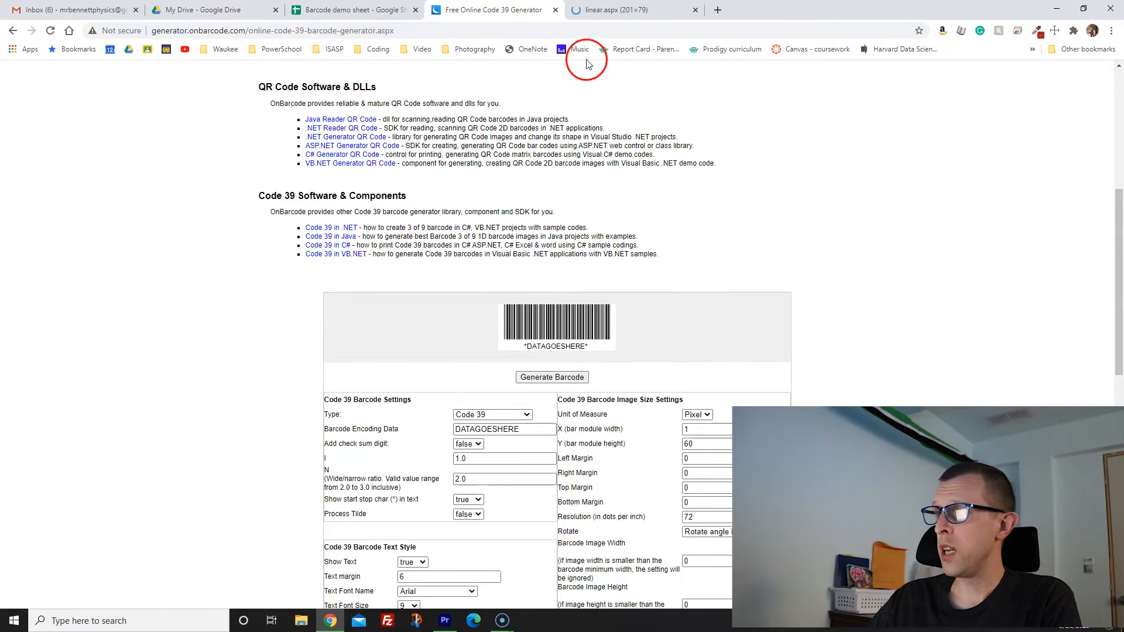
pyautogui.click(609, 10)
# - Change DATAGOESHERE in the image address to NEWDATA and load it
pyautogui.click(469, 32)
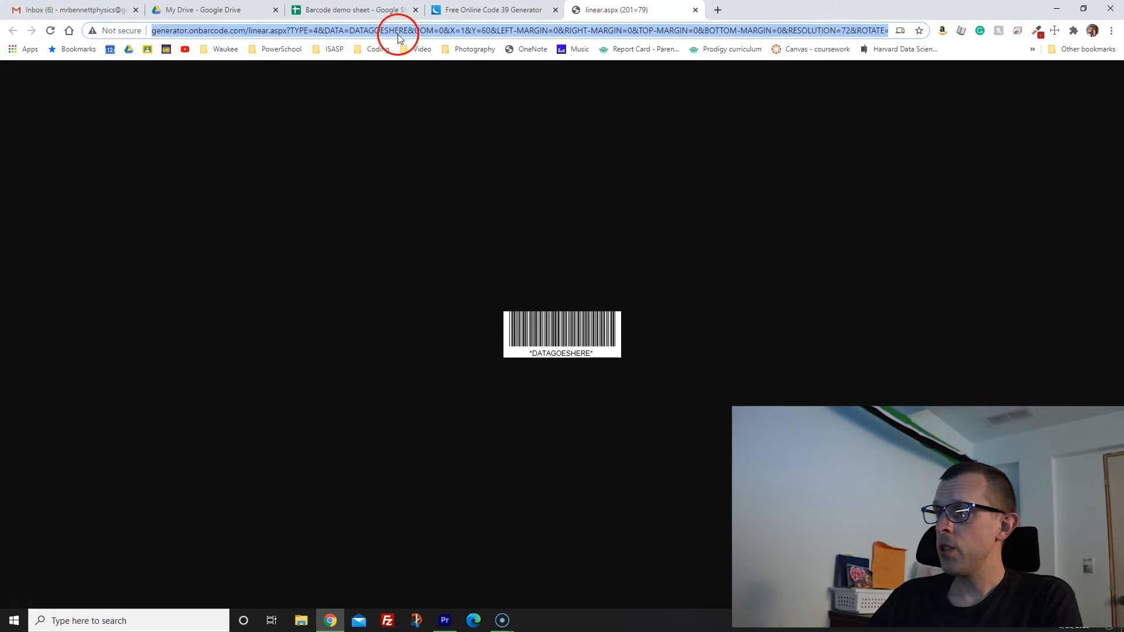
pyautogui.moveTo(349, 30); pyautogui.dragTo(366, 30)
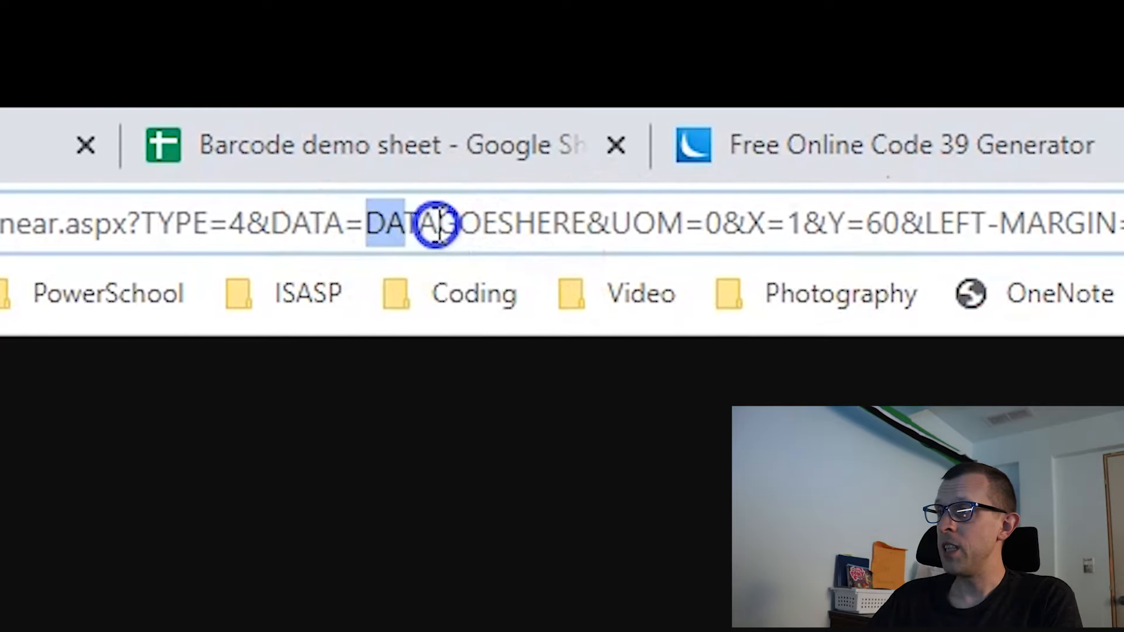
pyautogui.moveTo(437, 225); pyautogui.dragTo(581, 225)
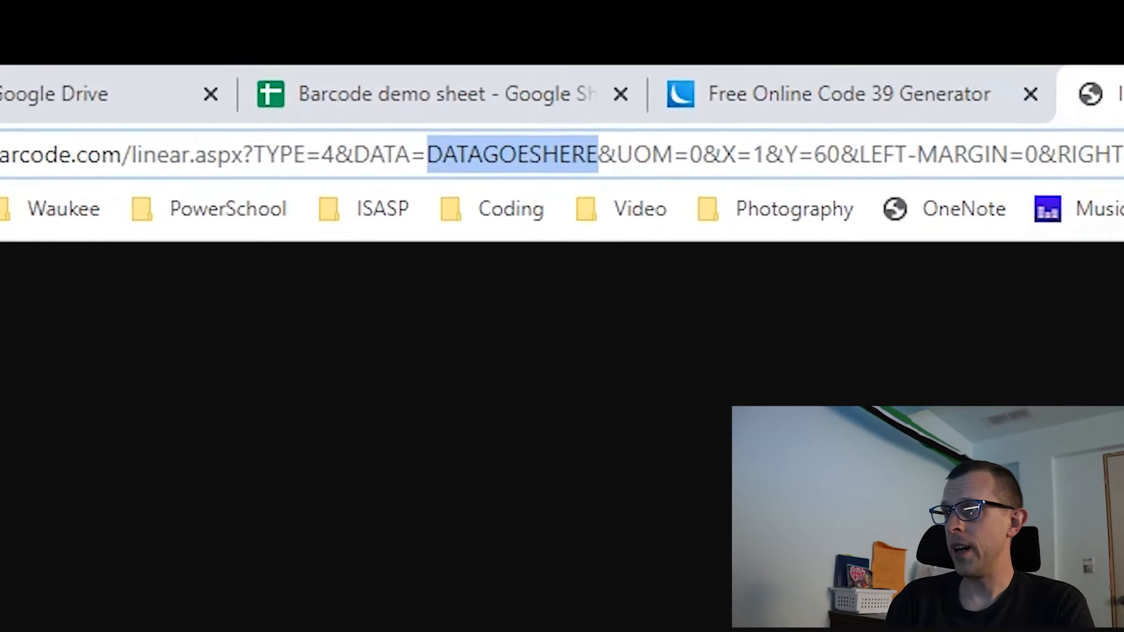
pyautogui.write('NEWDATA')
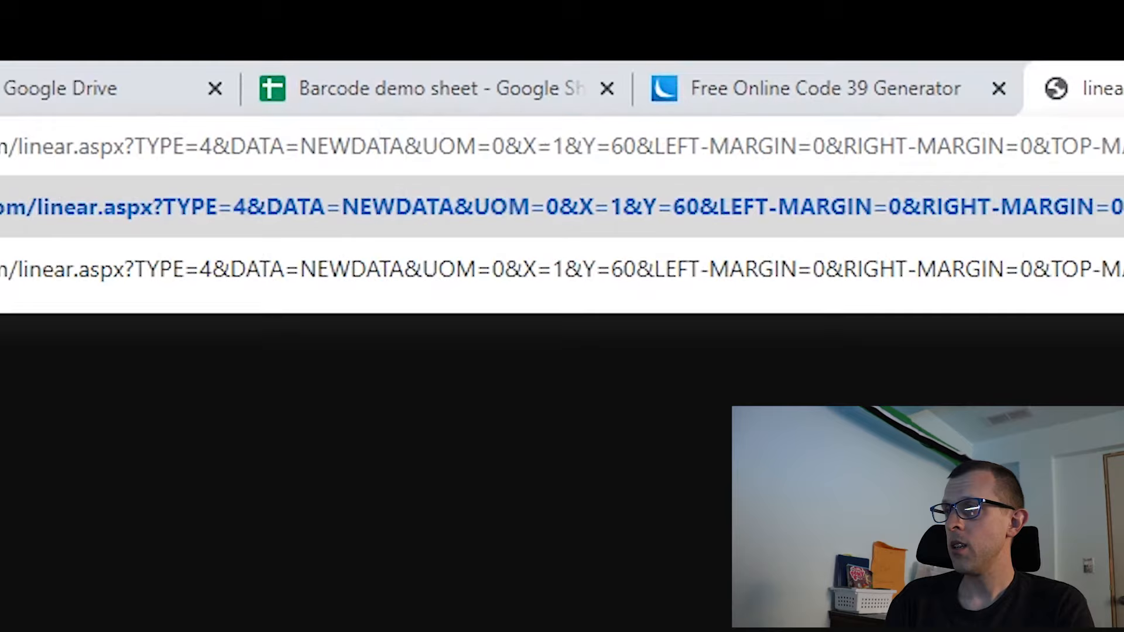
pyautogui.press('Return')
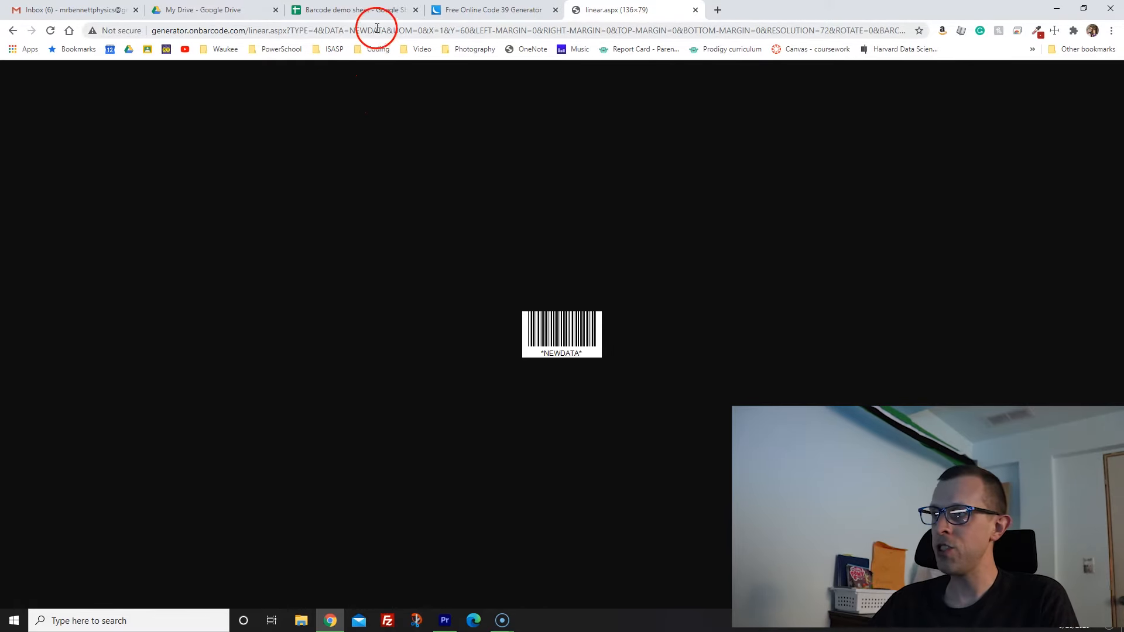
# - Select the full barcode page address and go back to cell B2 of the Barcode demo sheet
pyautogui.click(351, 31)
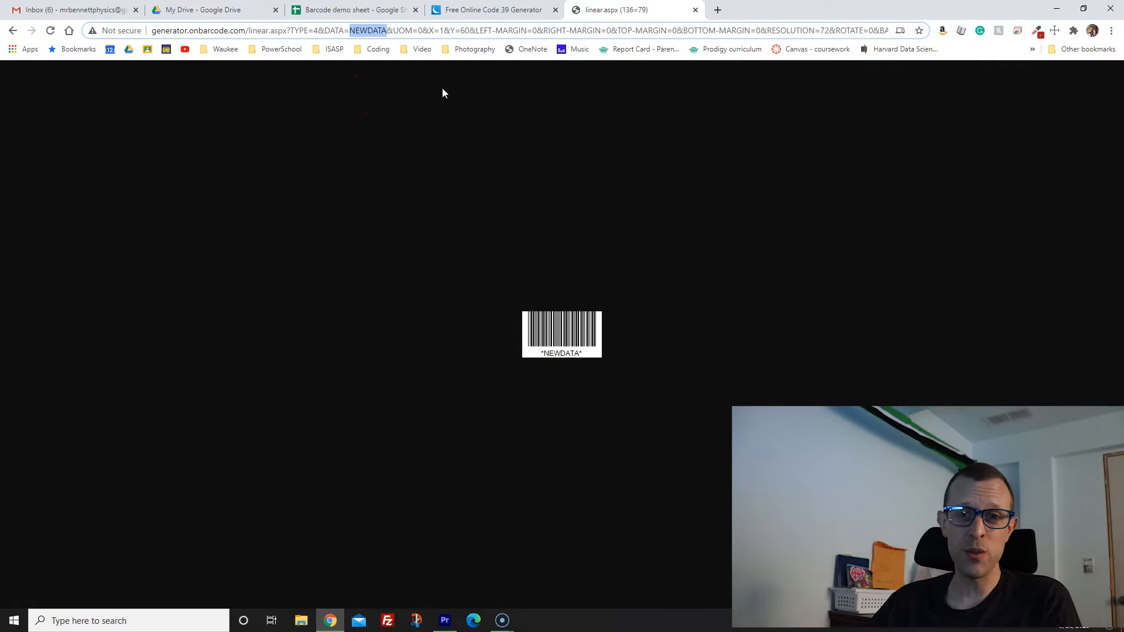
pyautogui.hotkey('ctrl', 'a')
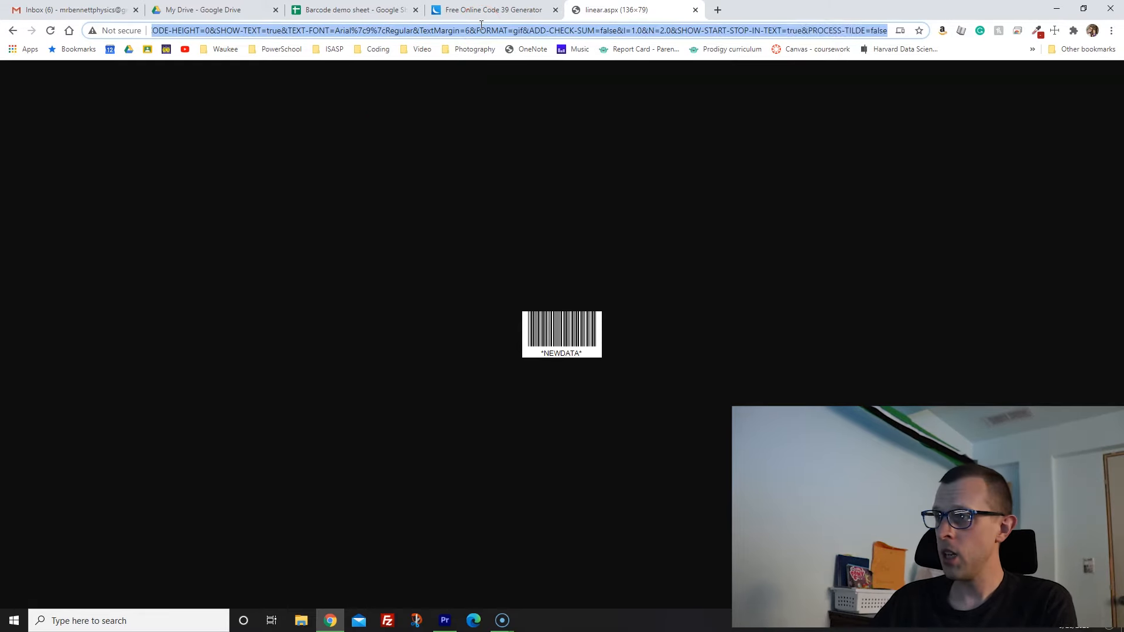
pyautogui.click(353, 13)
pyautogui.click(169, 129)
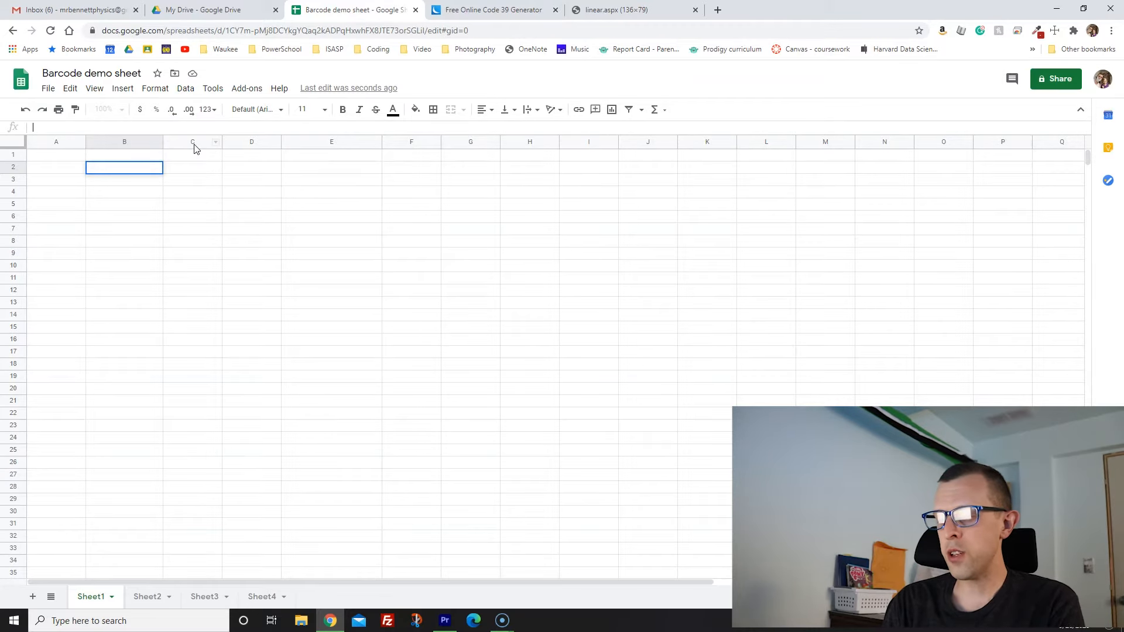
# - Enter =IMAGE("<pasted barcode URL>") in B2 and make row 2 taller to show the barcode
pyautogui.write('=')
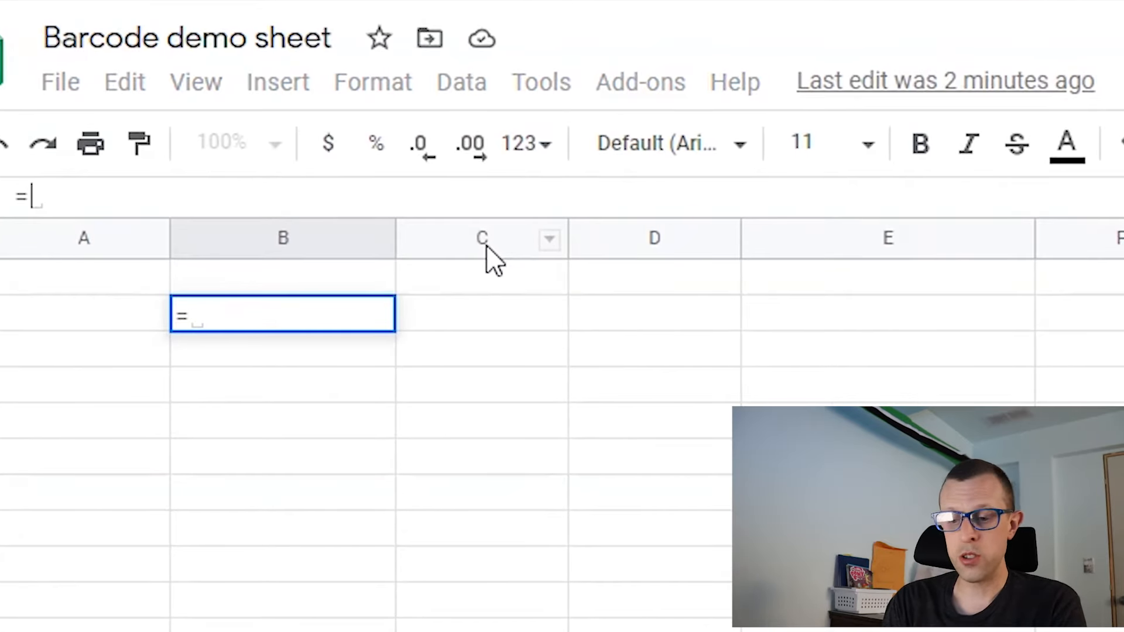
pyautogui.write('IMAGE(')
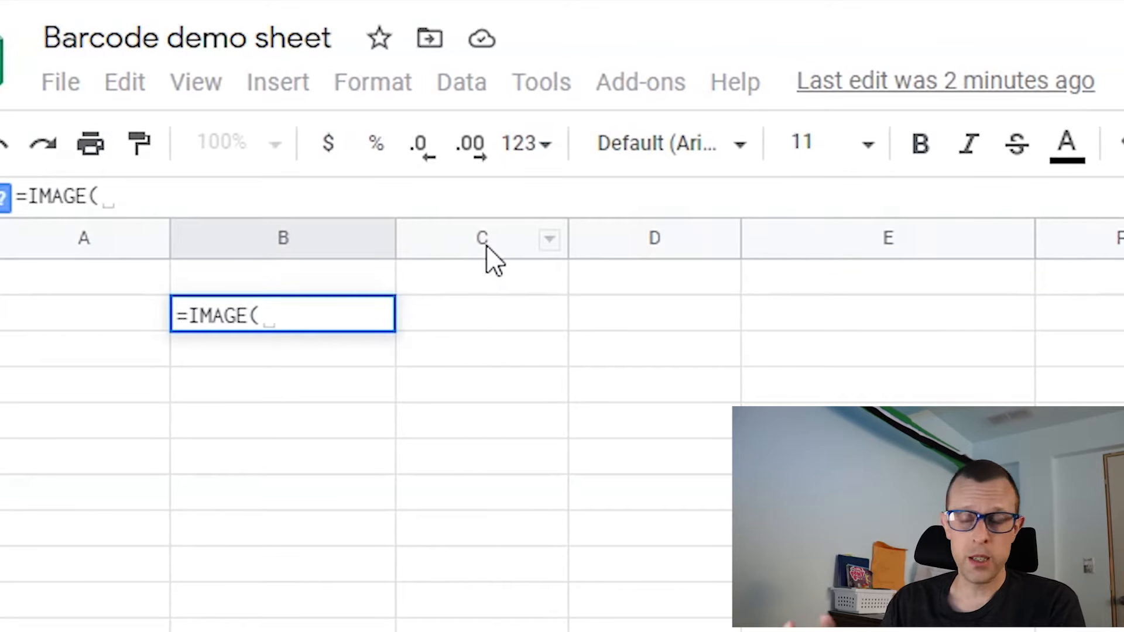
pyautogui.write('"')
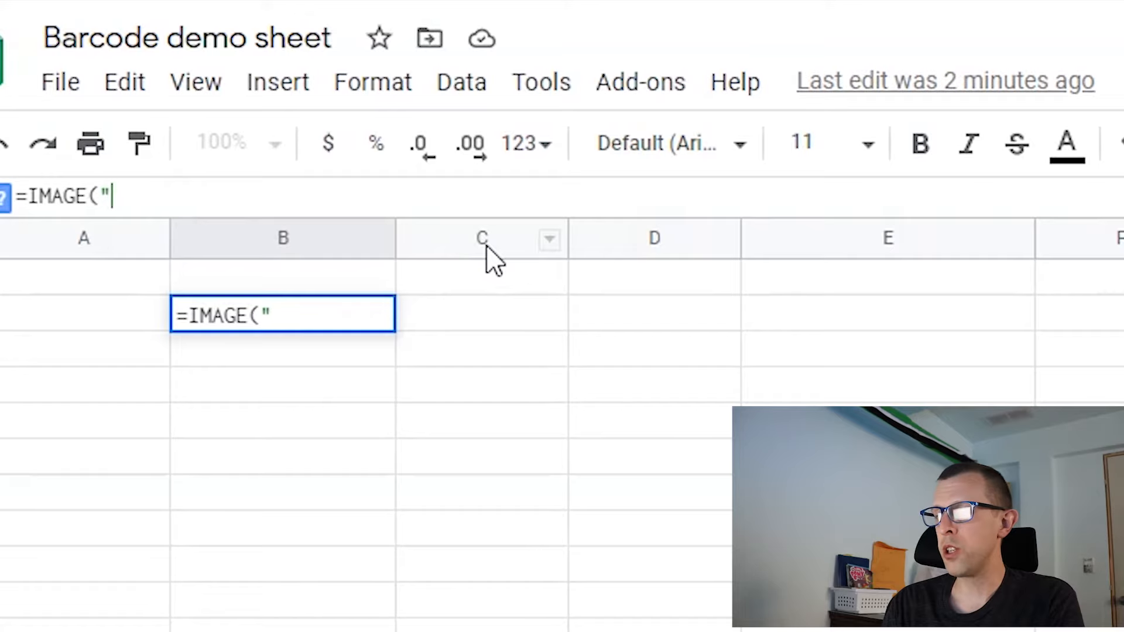
pyautogui.hotkey('ctrl', 'v')
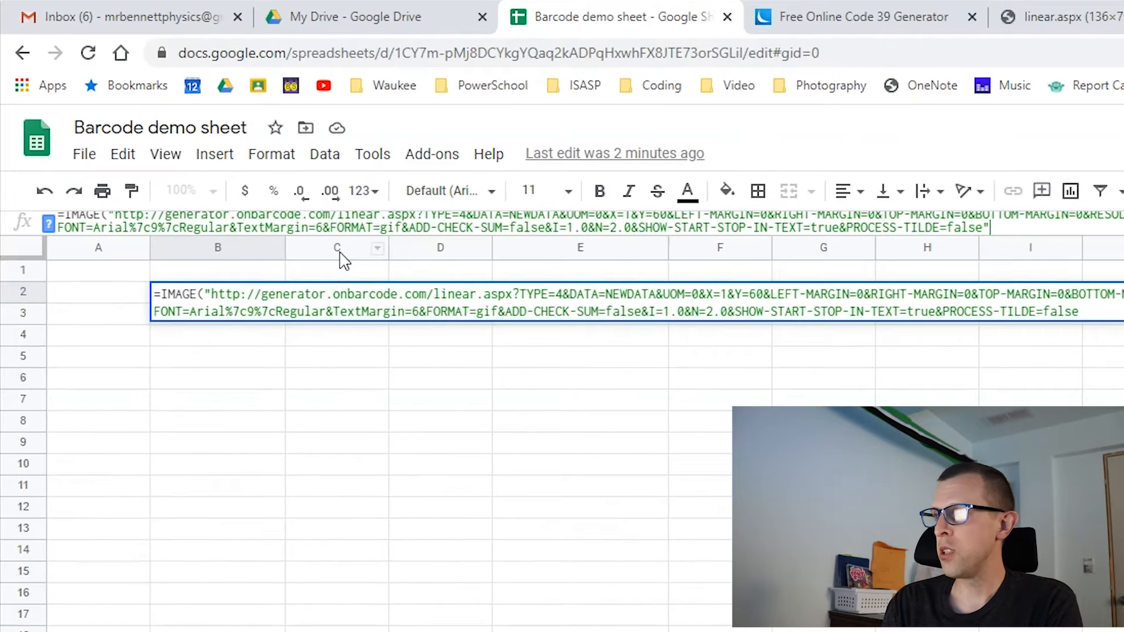
pyautogui.write('"')
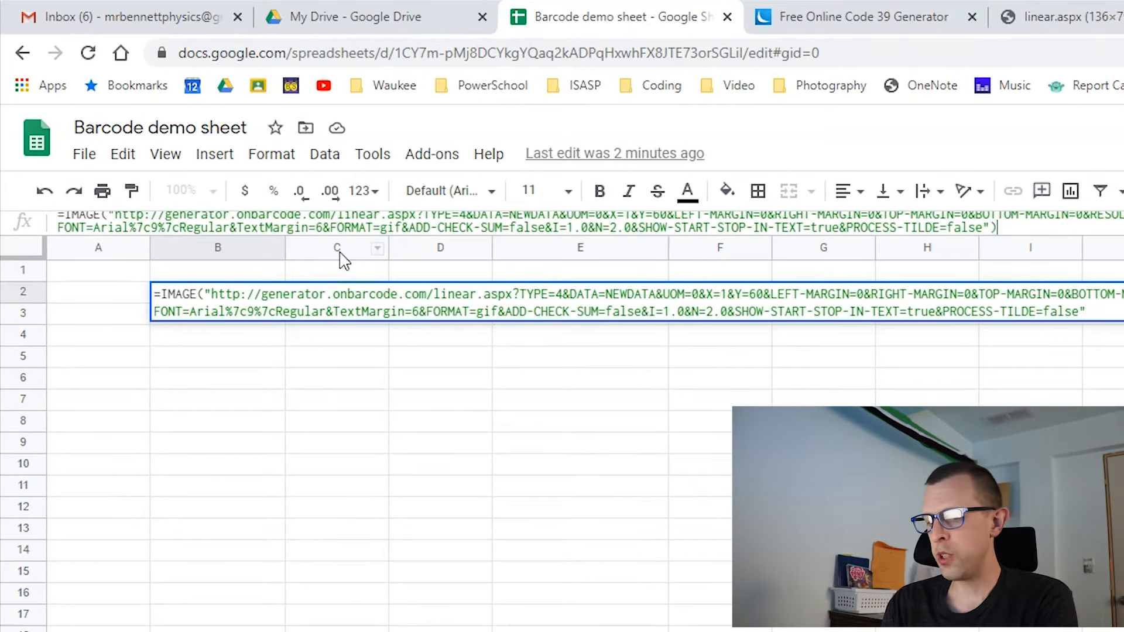
pyautogui.press('Return')
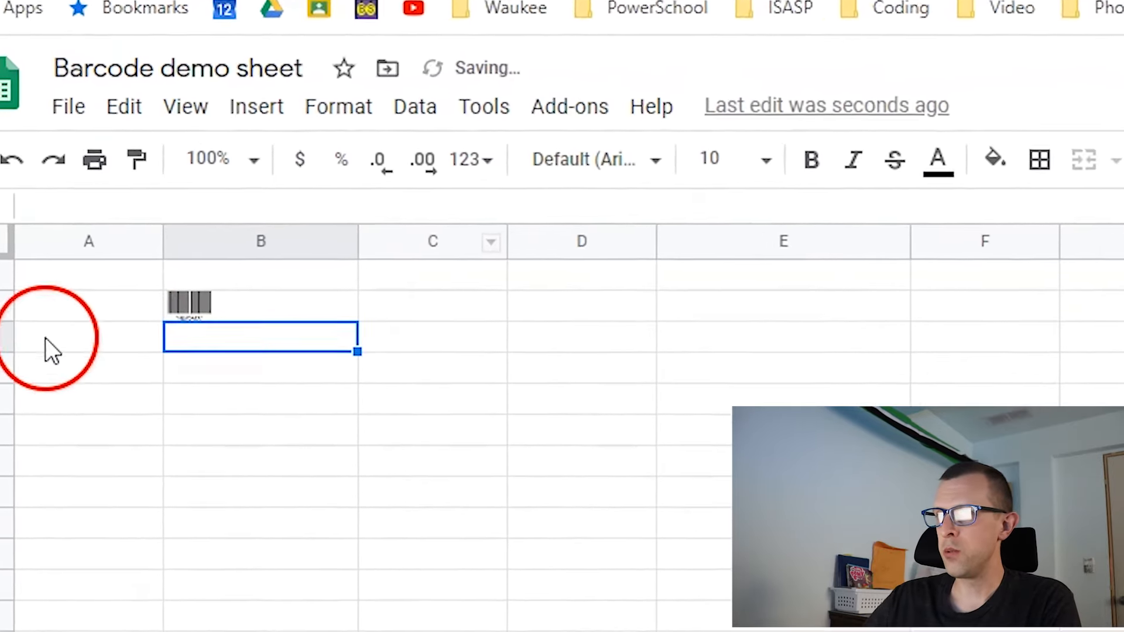
pyautogui.moveTo(8, 321); pyautogui.dragTo(8, 434)
pyautogui.click(294, 397)
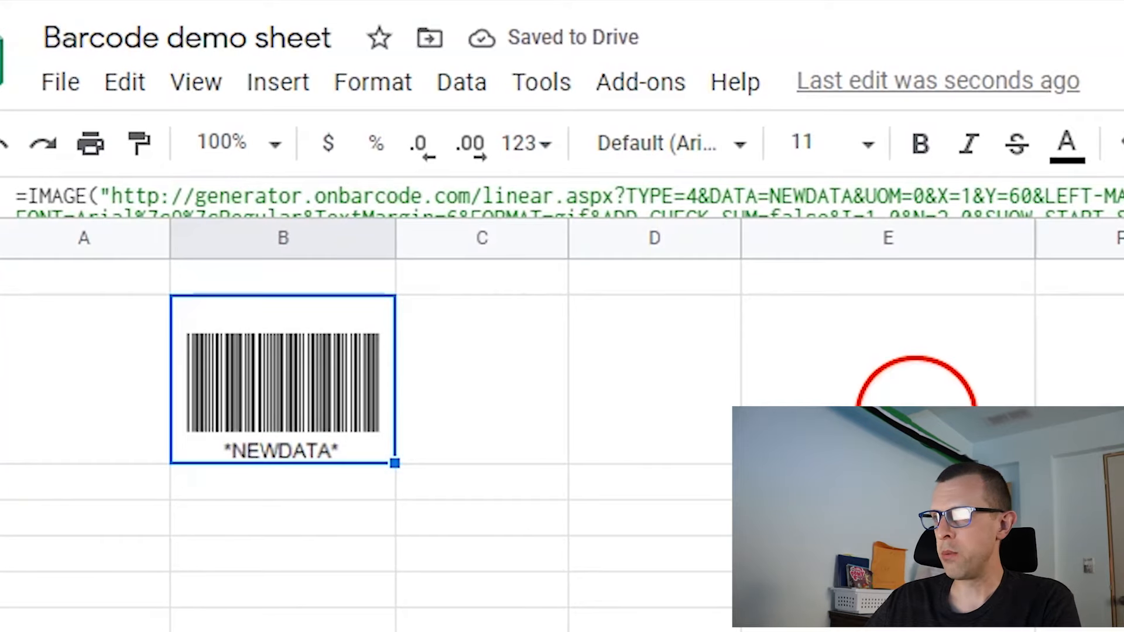
# - Type NEWERDATA into A2, then expand the formula bar to show B2's full formula
pyautogui.click(41, 338)
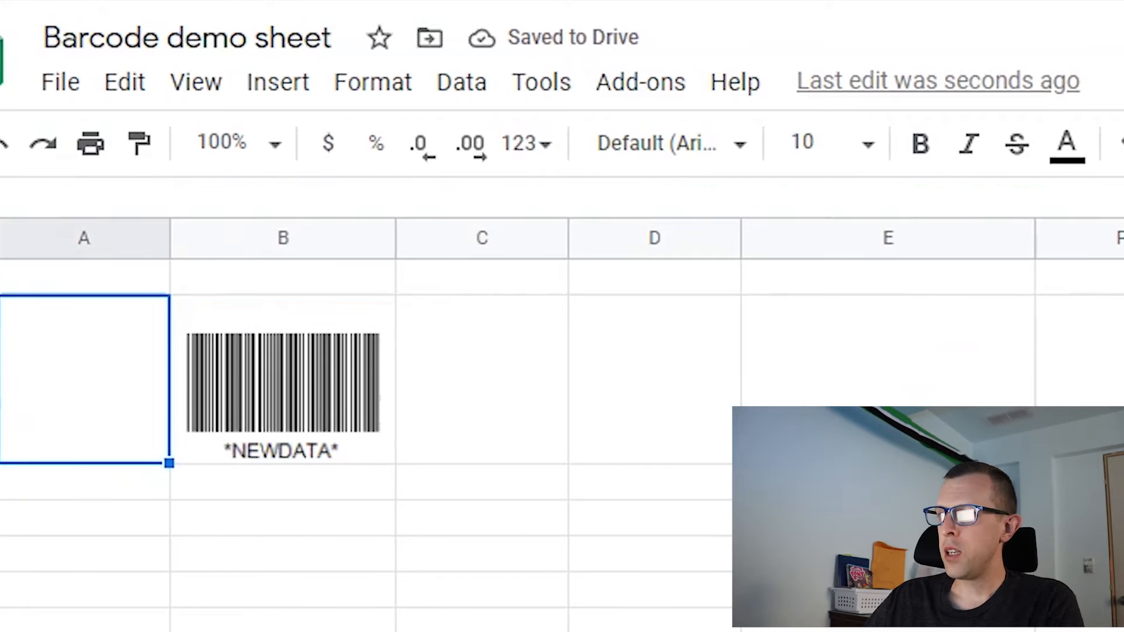
pyautogui.write('NEWER')
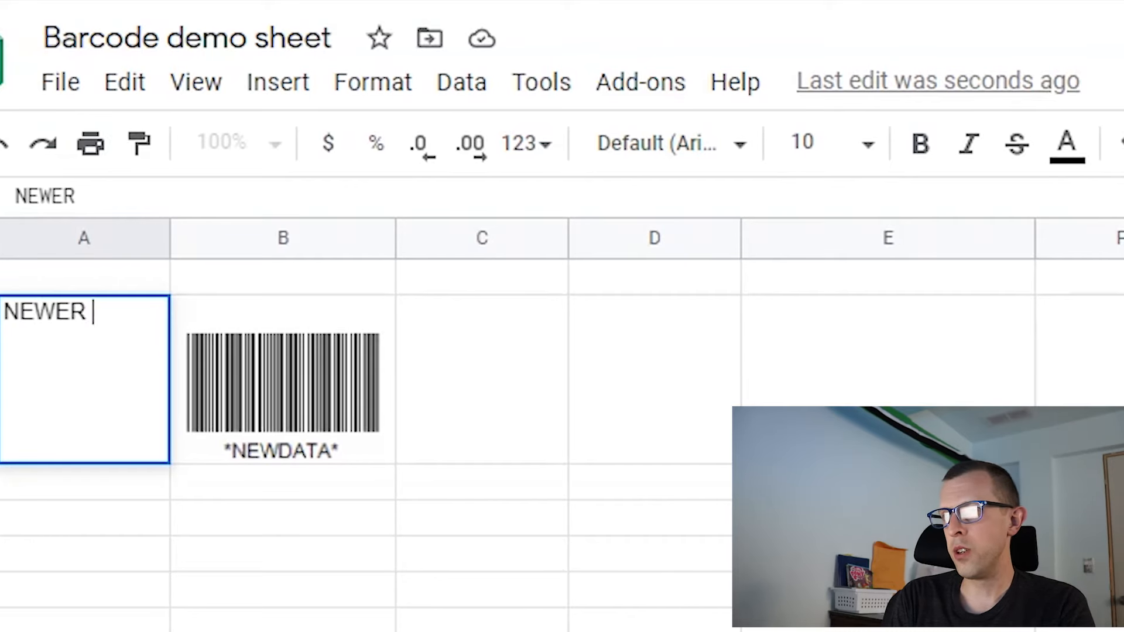
pyautogui.press('BackSpace')
pyautogui.write('DATA')
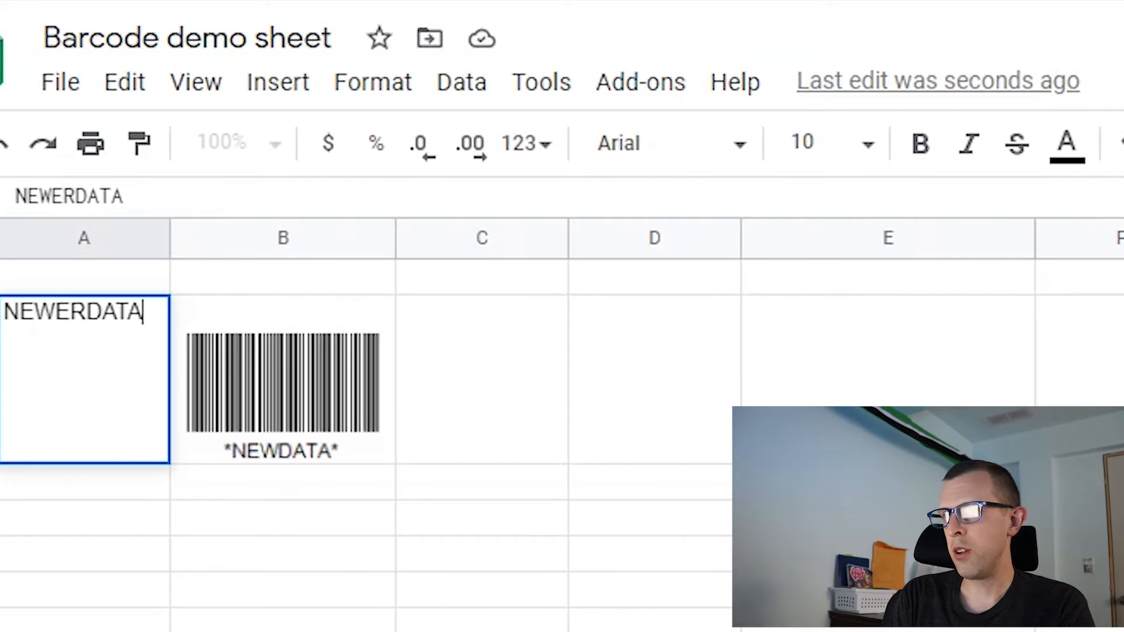
pyautogui.press('Return')
pyautogui.click(283, 381)
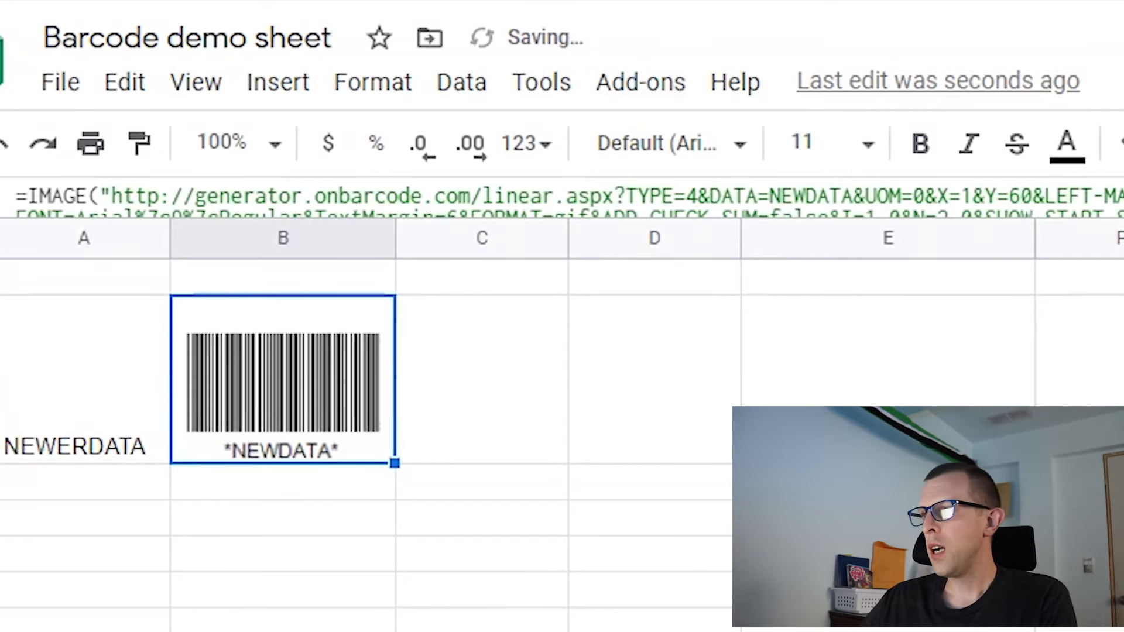
pyautogui.moveTo(740, 235); pyautogui.dragTo(738, 289)
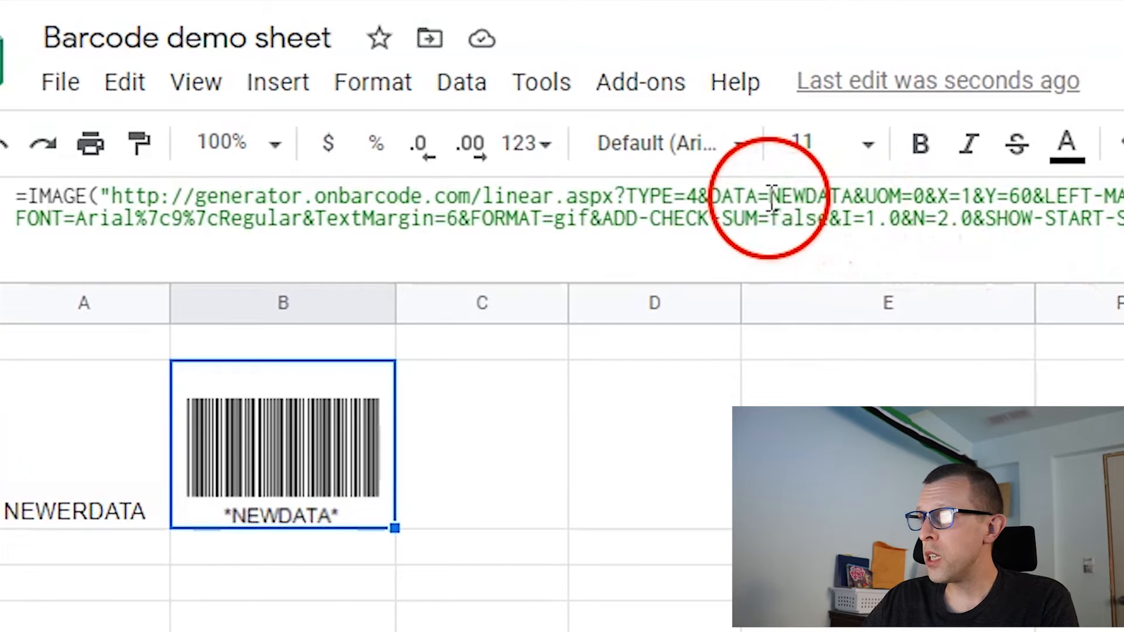
# - Replace NEWDATA in B2's IMAGE formula with "&A2&" so it reads from A2
pyautogui.moveTo(771, 198); pyautogui.dragTo(856, 196)
pyautogui.press('BackSpace')
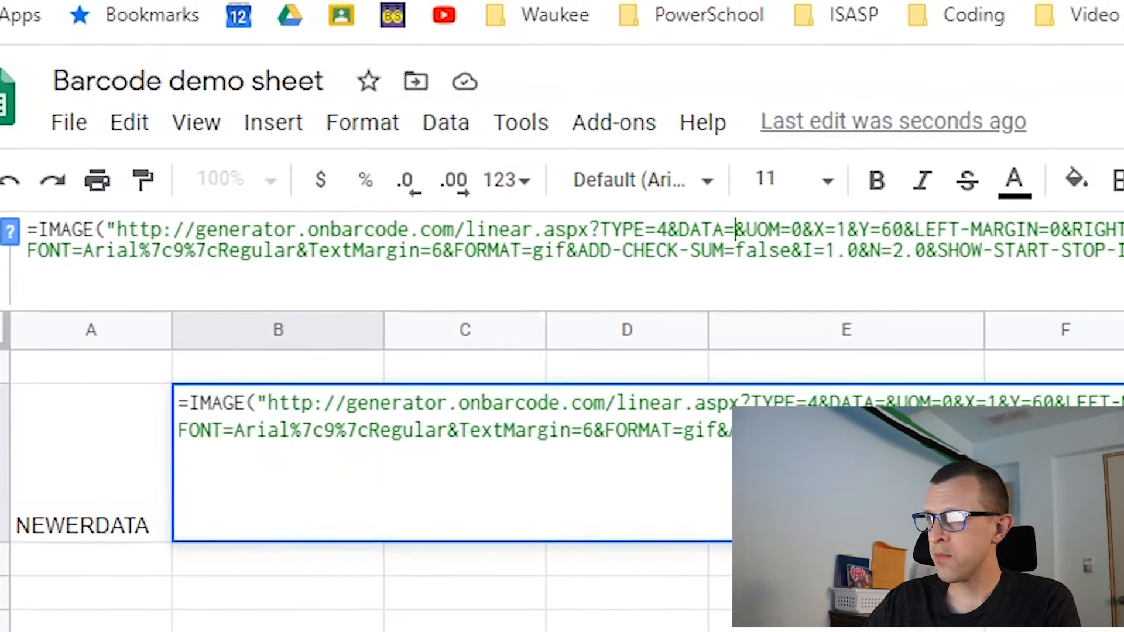
pyautogui.write('""')
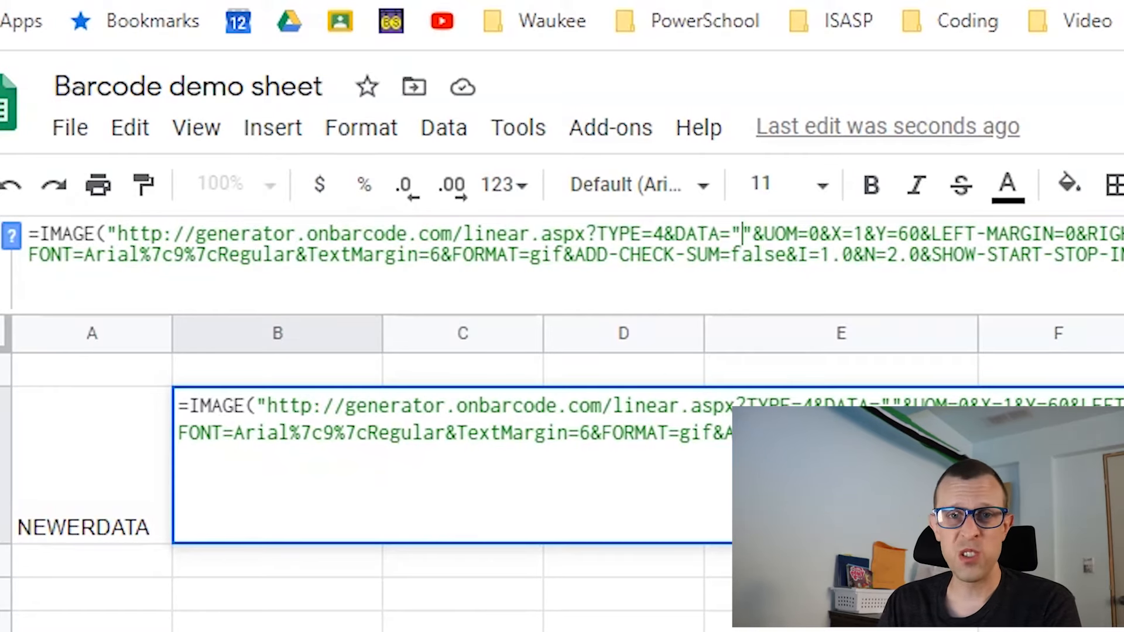
pyautogui.write('&&')
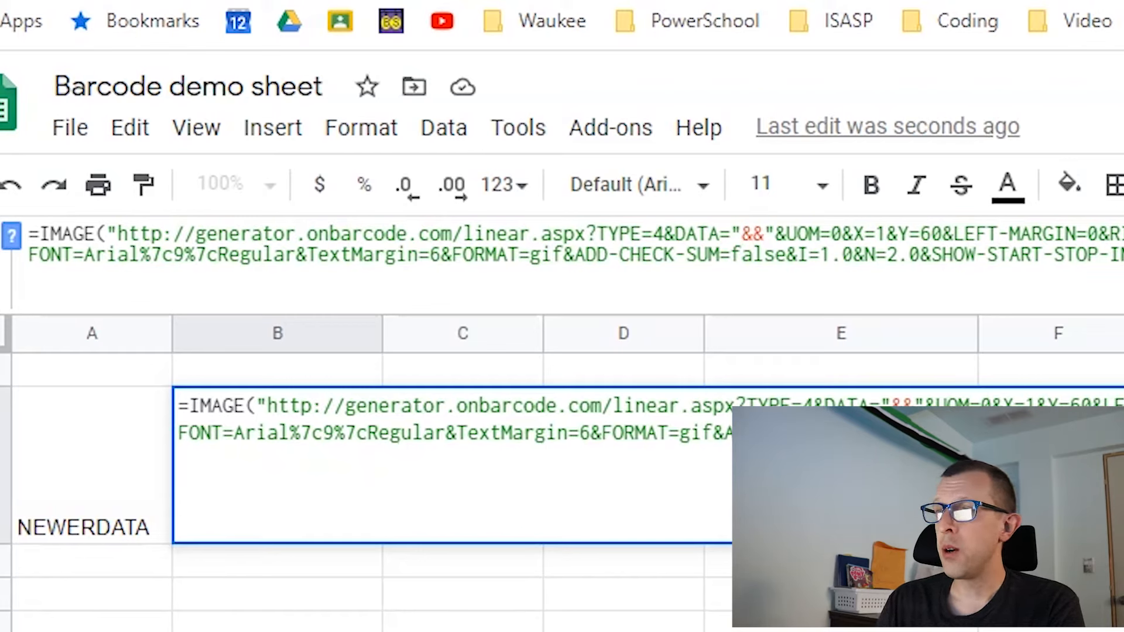
pyautogui.write('A2')
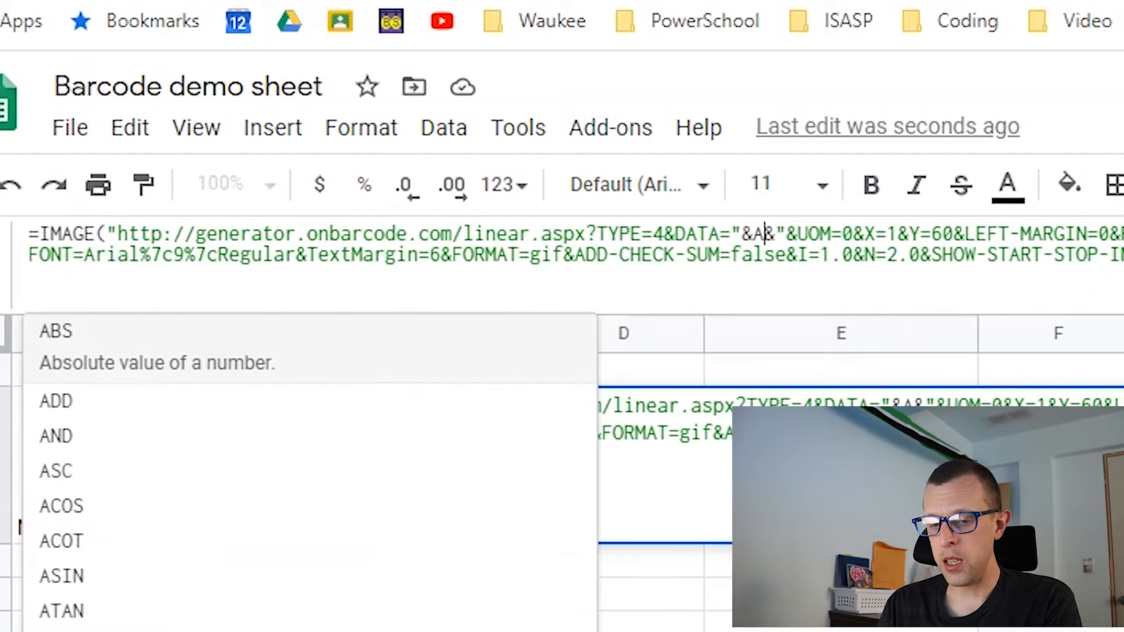
pyautogui.press('Return')
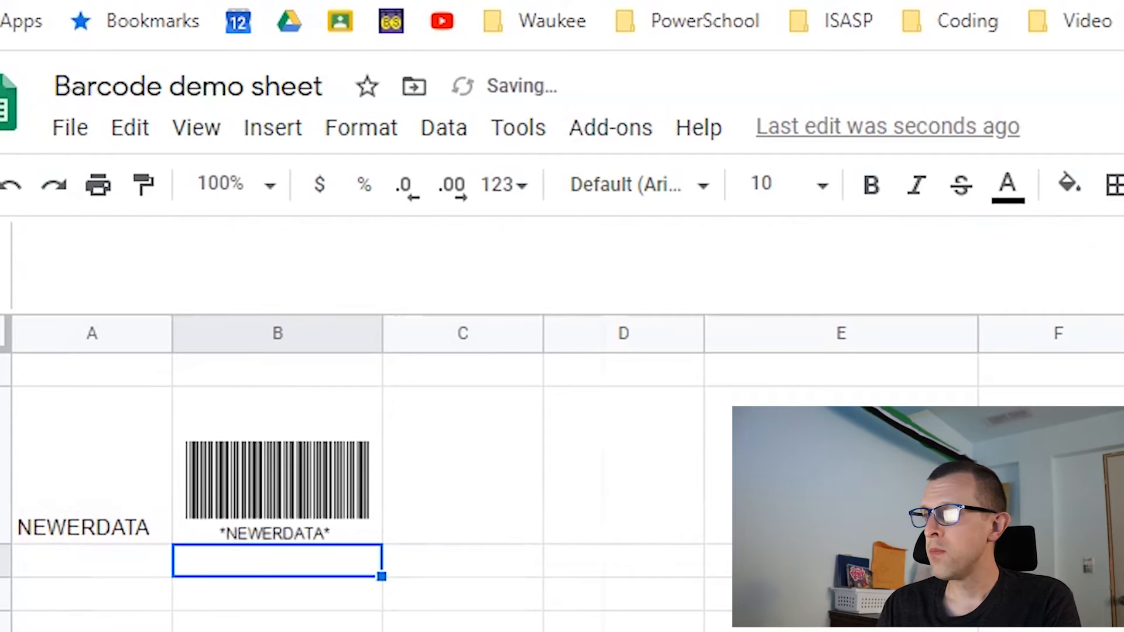
pyautogui.click(278, 465)
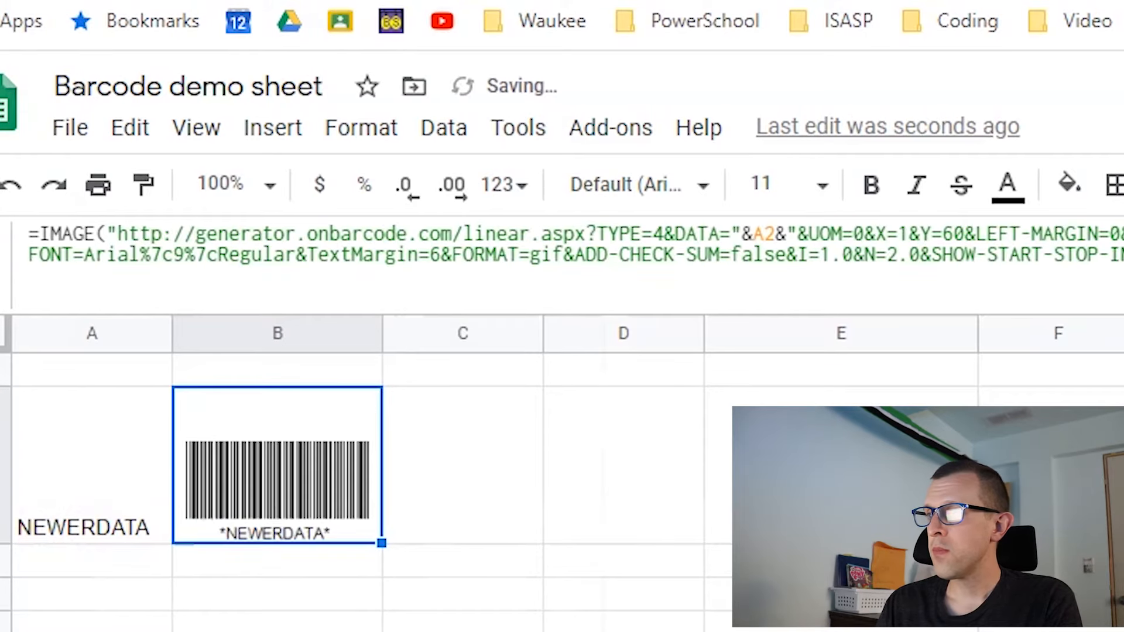
pyautogui.click(93, 520)
# - Enter ANDREW in A2, then replace it with 12345 and check the B2 barcode
pyautogui.write('ANDREW')
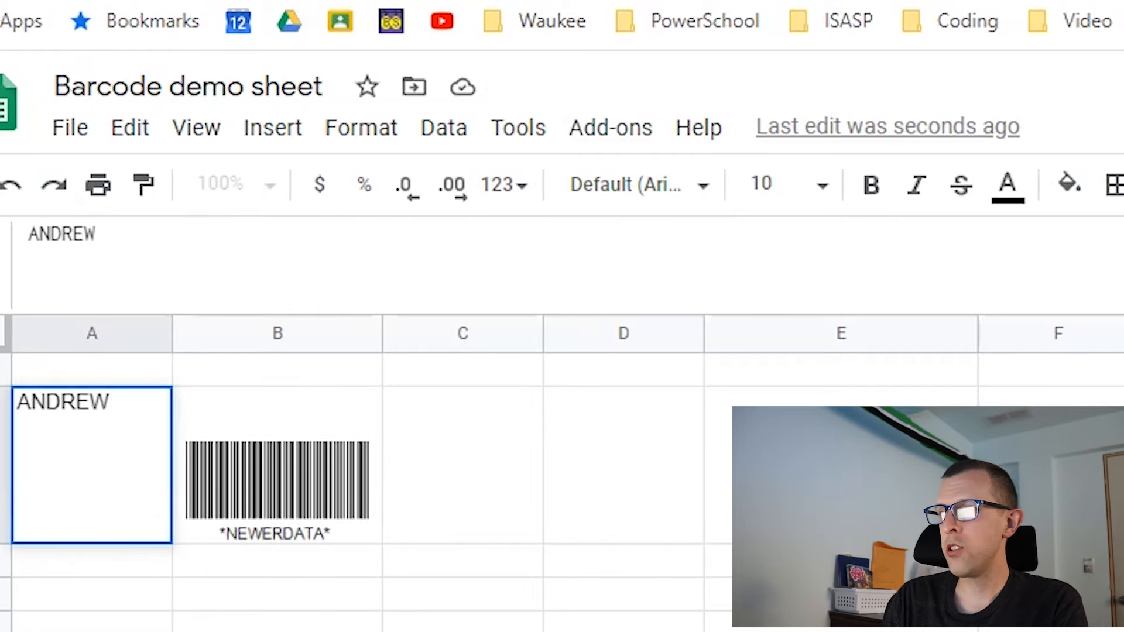
pyautogui.press('Return')
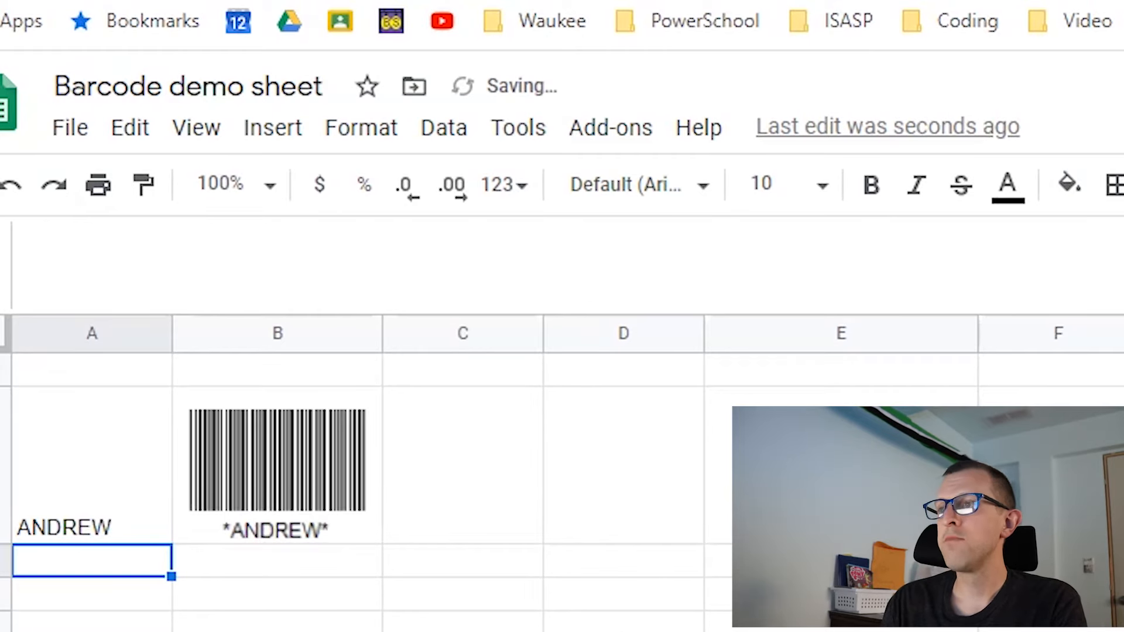
pyautogui.click(93, 520)
pyautogui.write('12345')
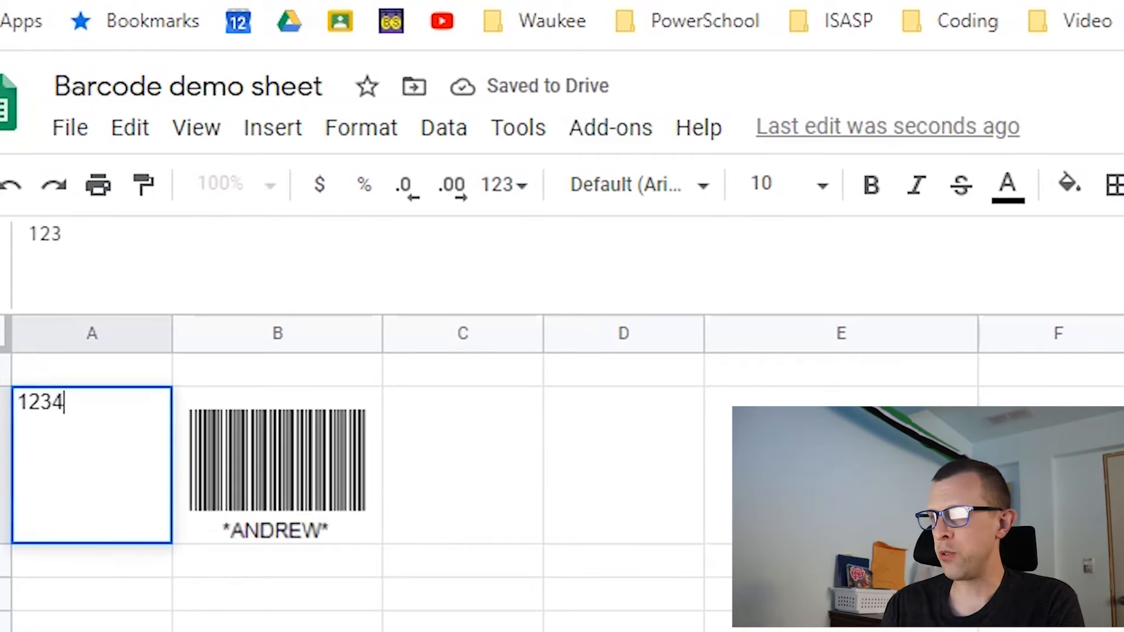
pyautogui.press('Return')
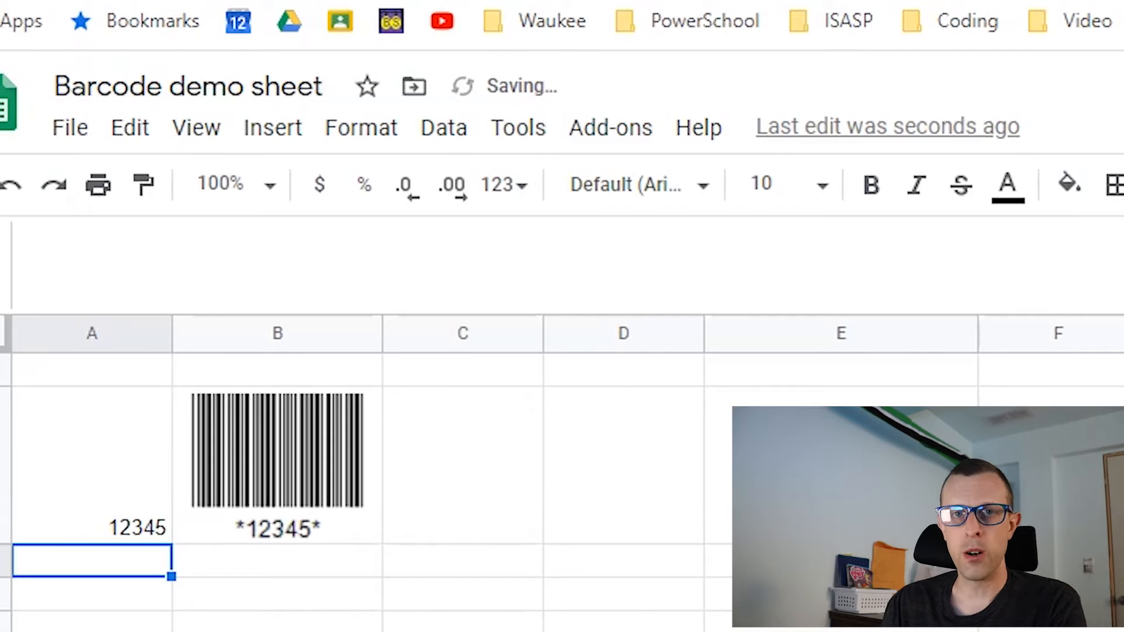
pyautogui.click(278, 465)
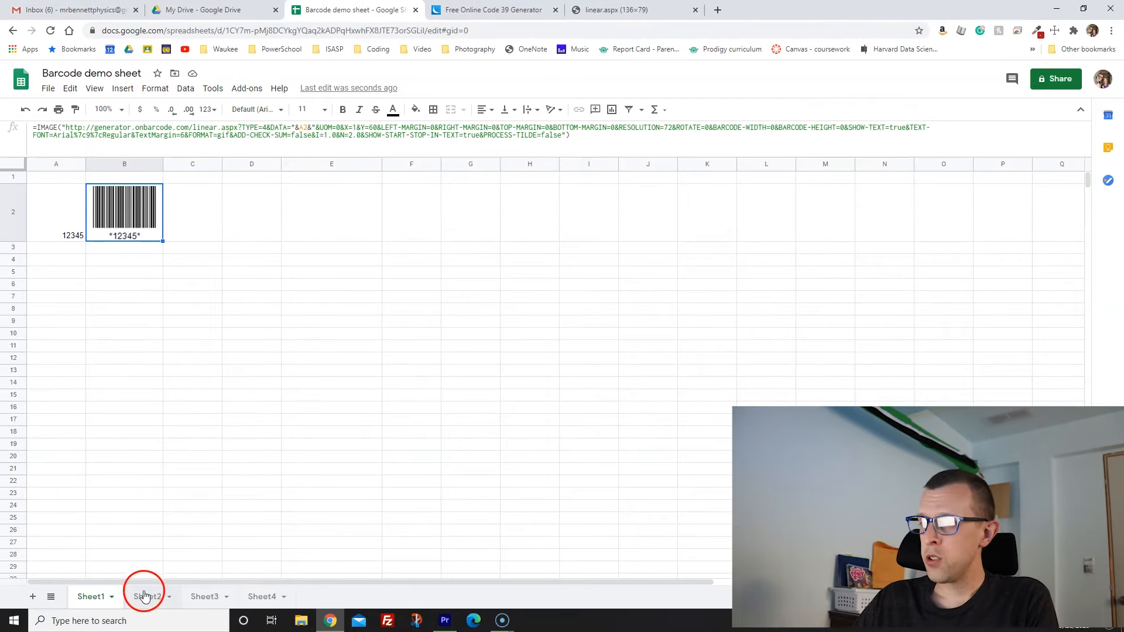
pyautogui.click(143, 596)
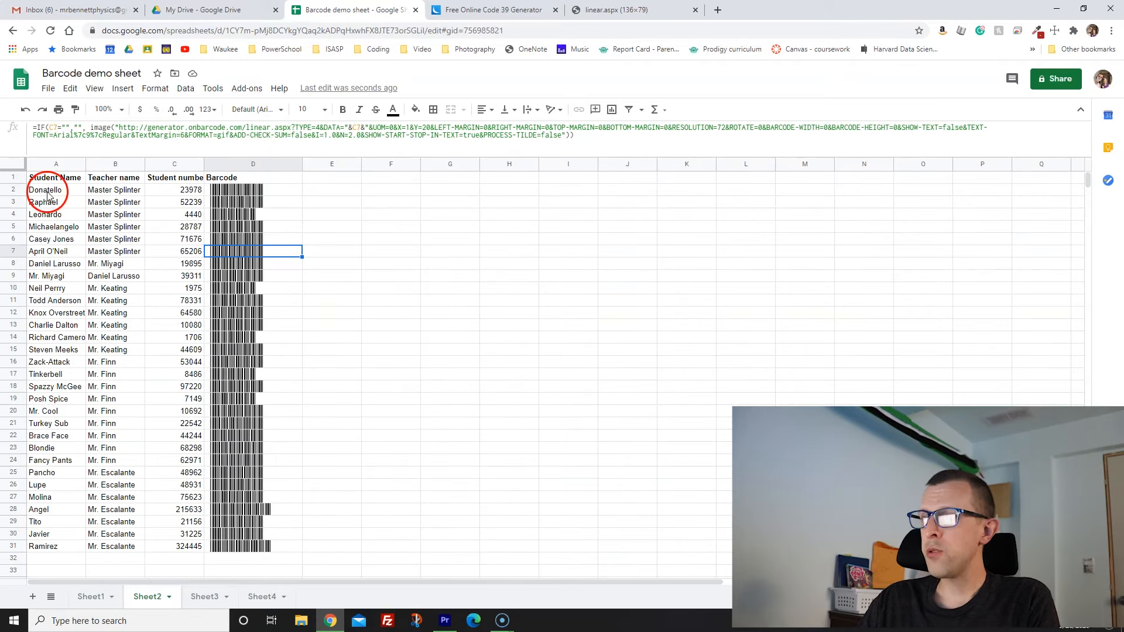
pyautogui.click(188, 193)
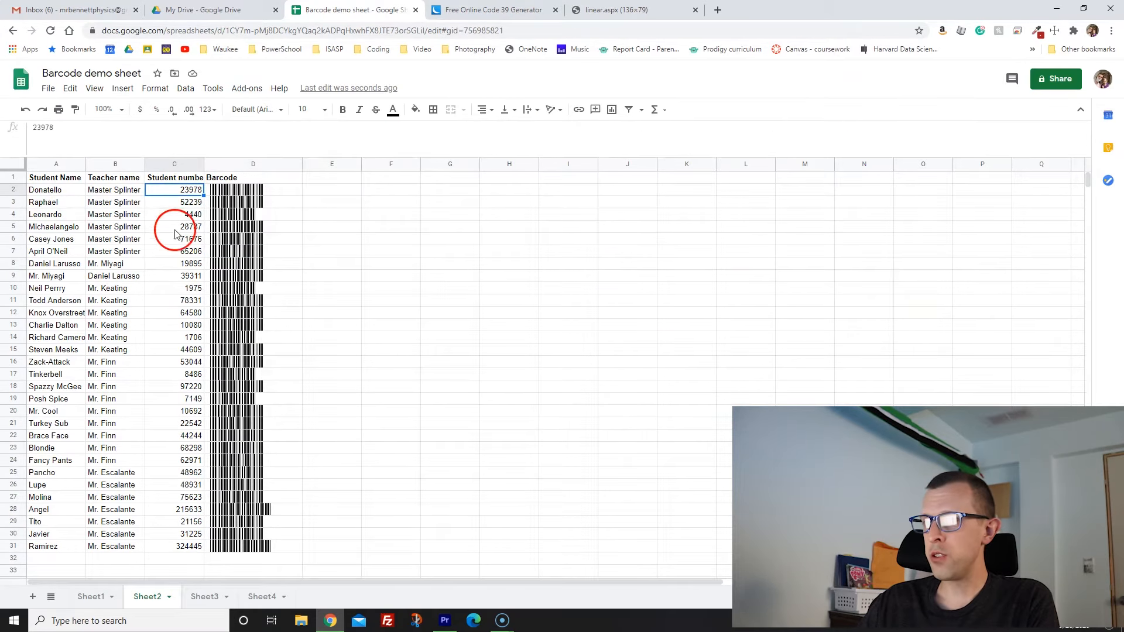
pyautogui.click(291, 198)
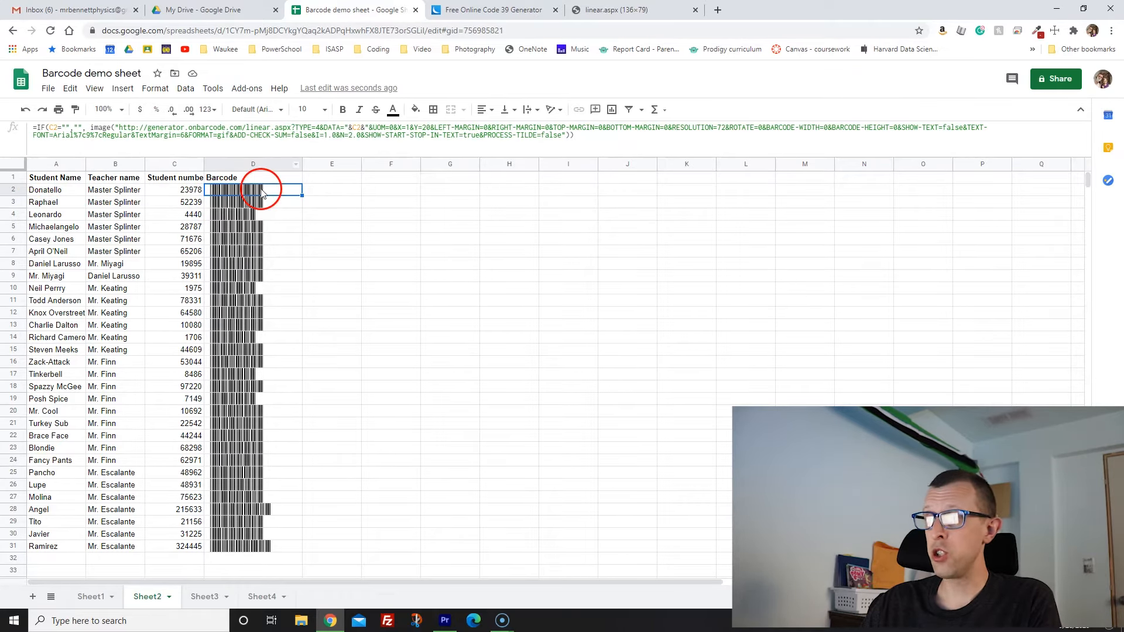
# - Fill the barcode formula from D31 down to the bottom of column D
pyautogui.click(293, 561)
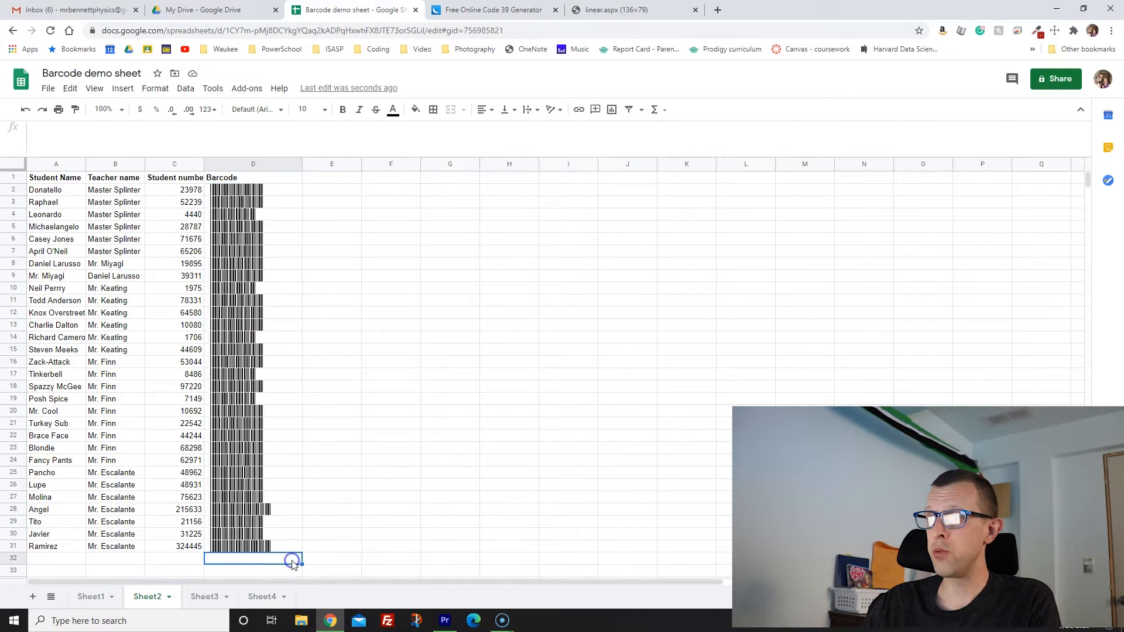
pyautogui.press('Up')
pyautogui.hotkey('ctrl', 'shift', 'Down')
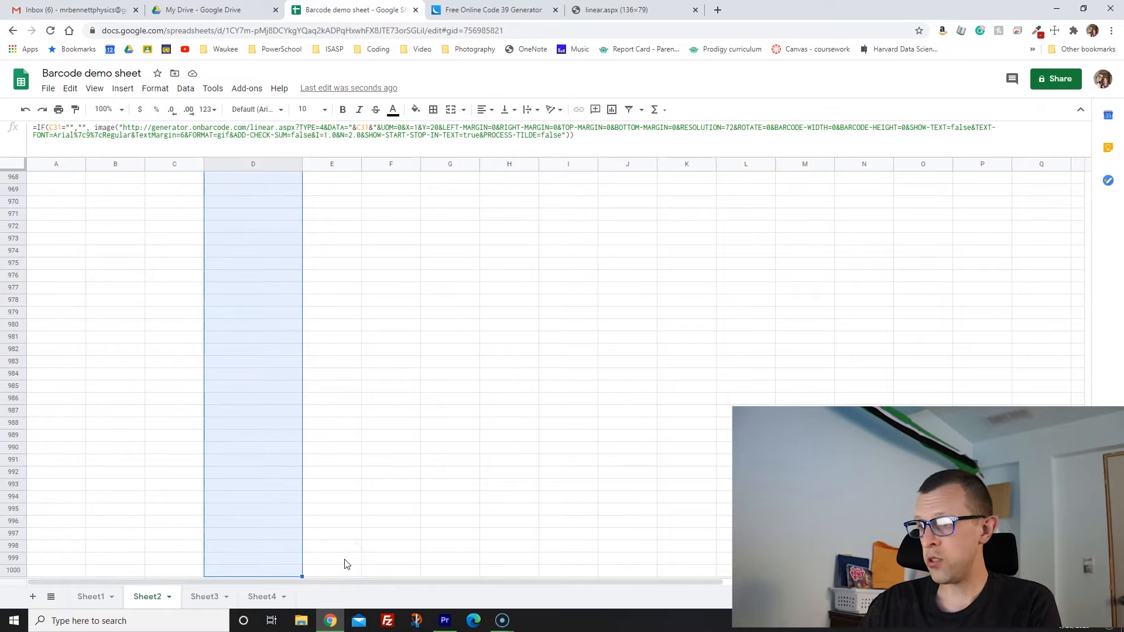
pyautogui.hotkey('ctrl', 'd')
pyautogui.press('Down')
pyautogui.press('Down')
pyautogui.press('Down')
pyautogui.press('Down')
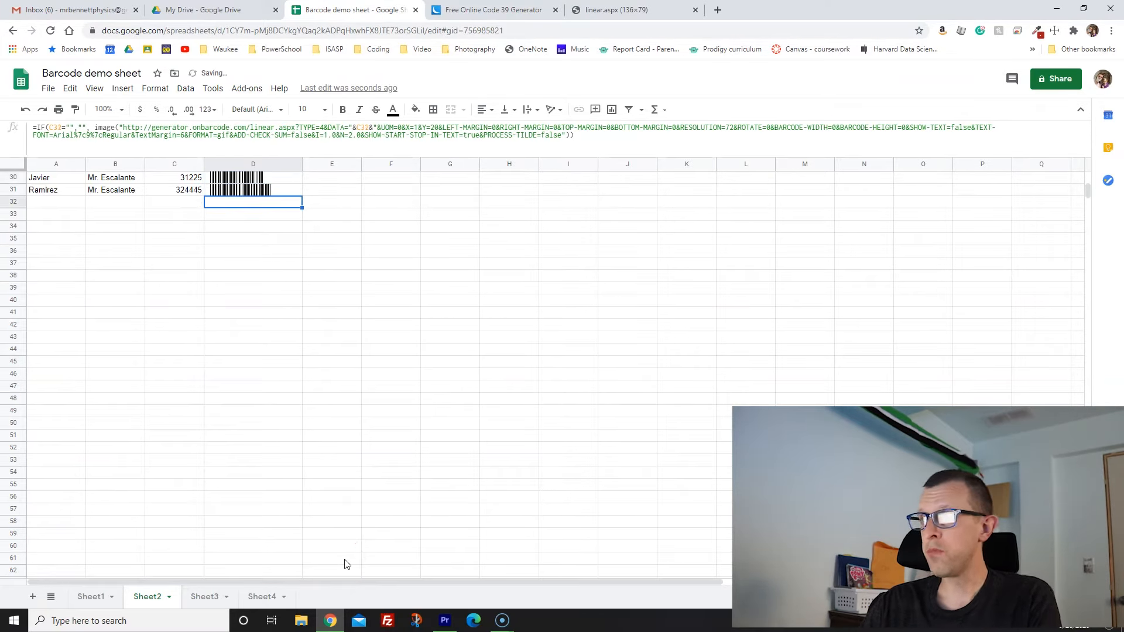
pyautogui.press('Down')
pyautogui.press('Down')
pyautogui.press('Down')
pyautogui.press('Up')
pyautogui.press('Up')
pyautogui.press('Up')
pyautogui.press('Up')
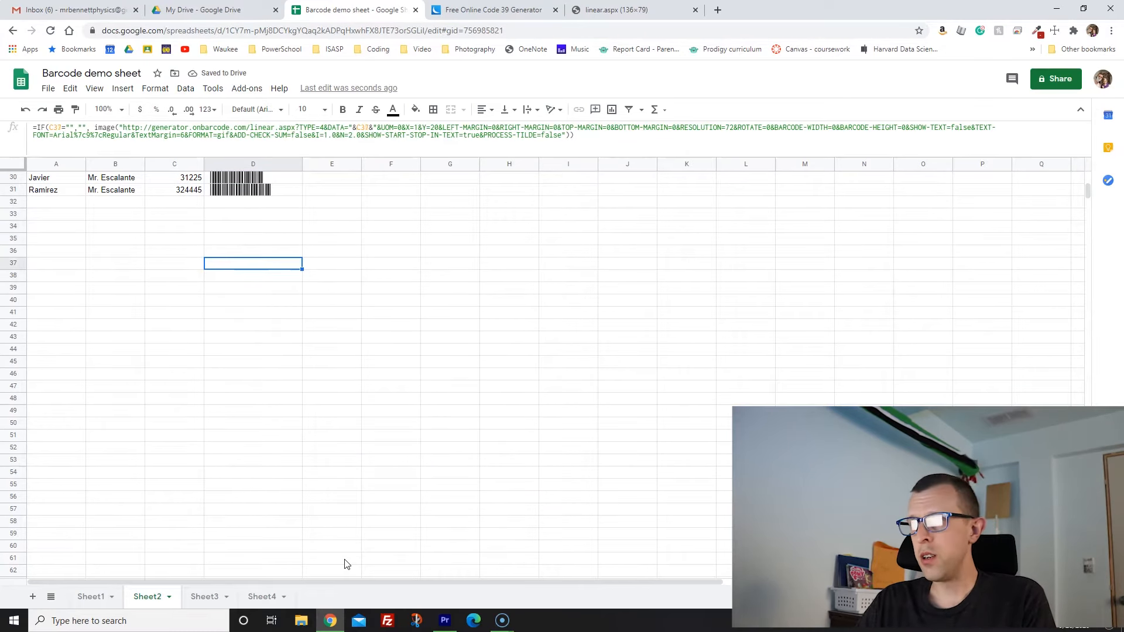
# - Test with 456 in C32, check its barcode in D32, then delete it and return to the top
pyautogui.press('Up')
pyautogui.press('Up')
pyautogui.press('Left')
pyautogui.press('Left')
pyautogui.press('Right')
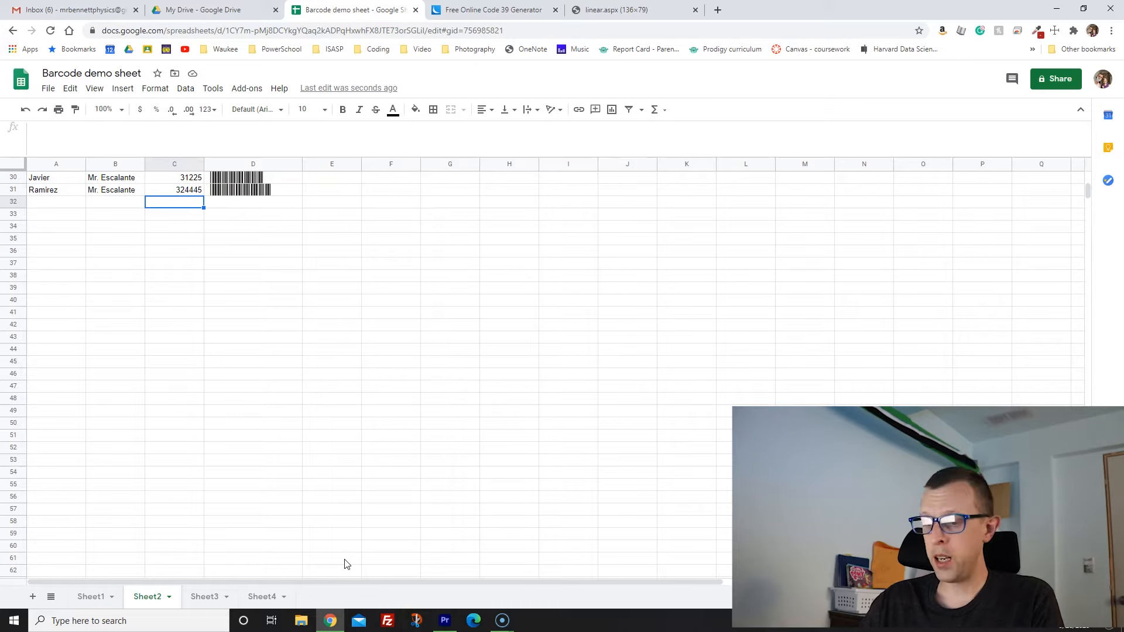
pyautogui.press('Return')
pyautogui.press('Up')
pyautogui.press('Right')
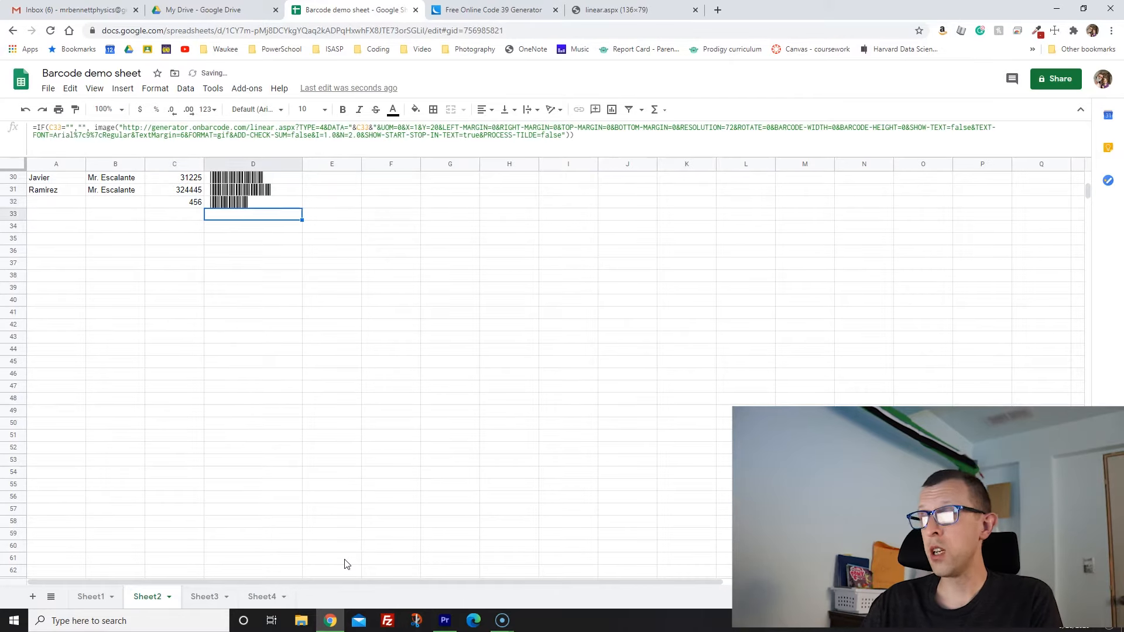
pyautogui.press('Left')
pyautogui.press('Delete')
pyautogui.press('Up')
pyautogui.press('Up')
pyautogui.press('Up')
pyautogui.press('Up')
pyautogui.press('Up')
pyautogui.press('Up')
pyautogui.press('Up')
pyautogui.press('Up')
pyautogui.press('Up')
pyautogui.press('Up')
pyautogui.press('Up')
pyautogui.press('Up')
pyautogui.press('Up')
pyautogui.press('Up')
pyautogui.press('Up')
pyautogui.press('Up')
pyautogui.press('Up')
pyautogui.press('Up')
pyautogui.press('Up')
pyautogui.press('Up')
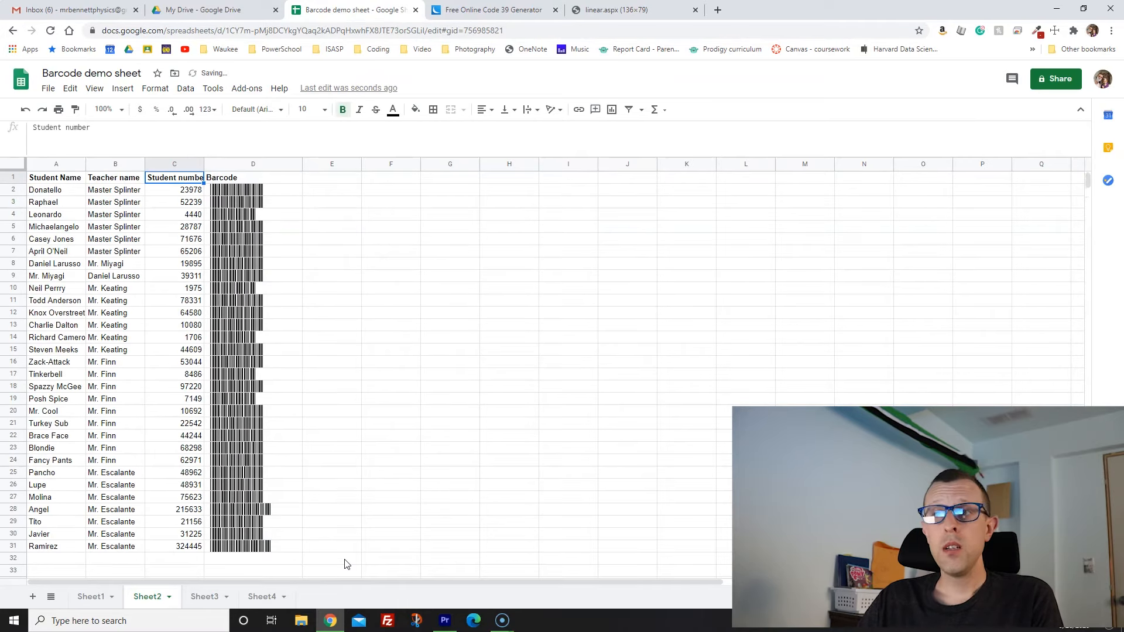
pyautogui.press('Down')
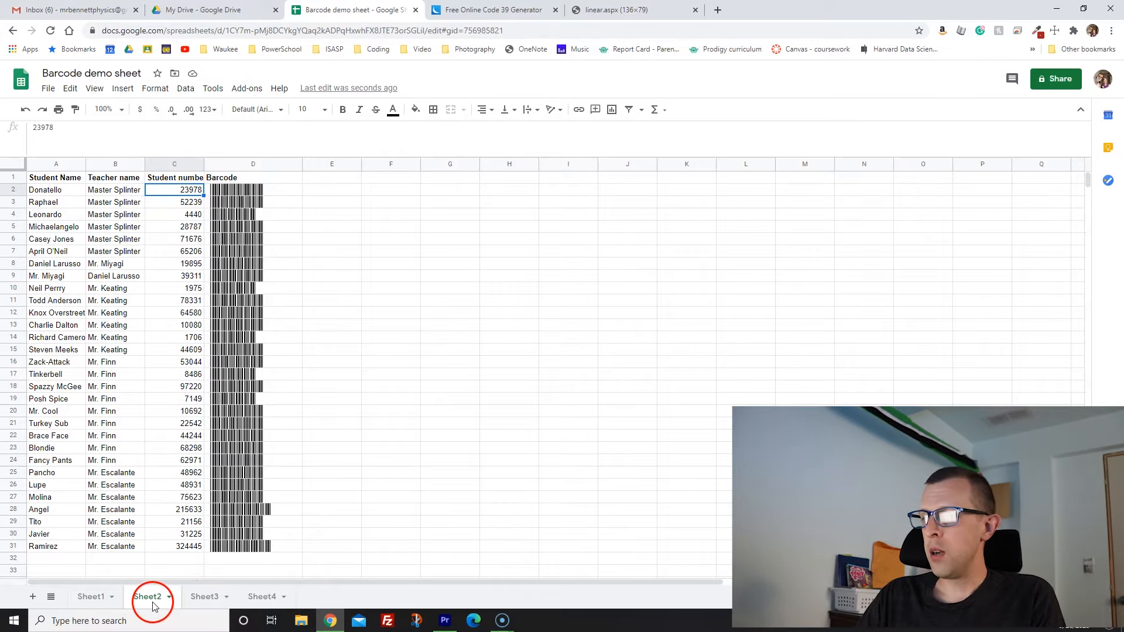
# - Insert the empty Sheet5, then bring up the File menu
pyautogui.click(36, 597)
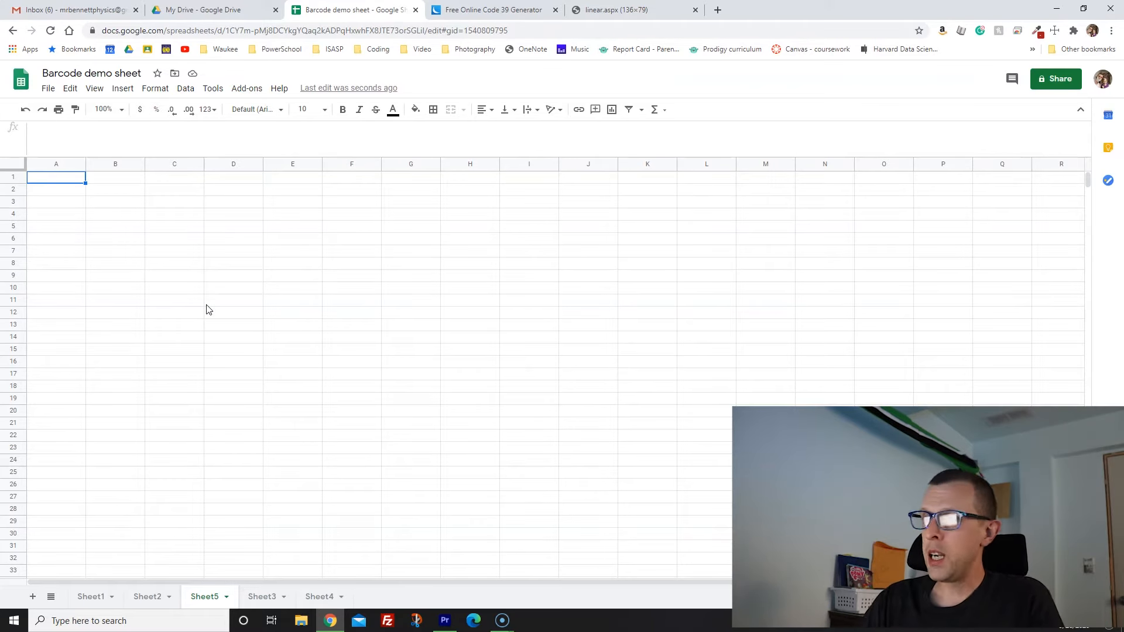
pyautogui.click(47, 89)
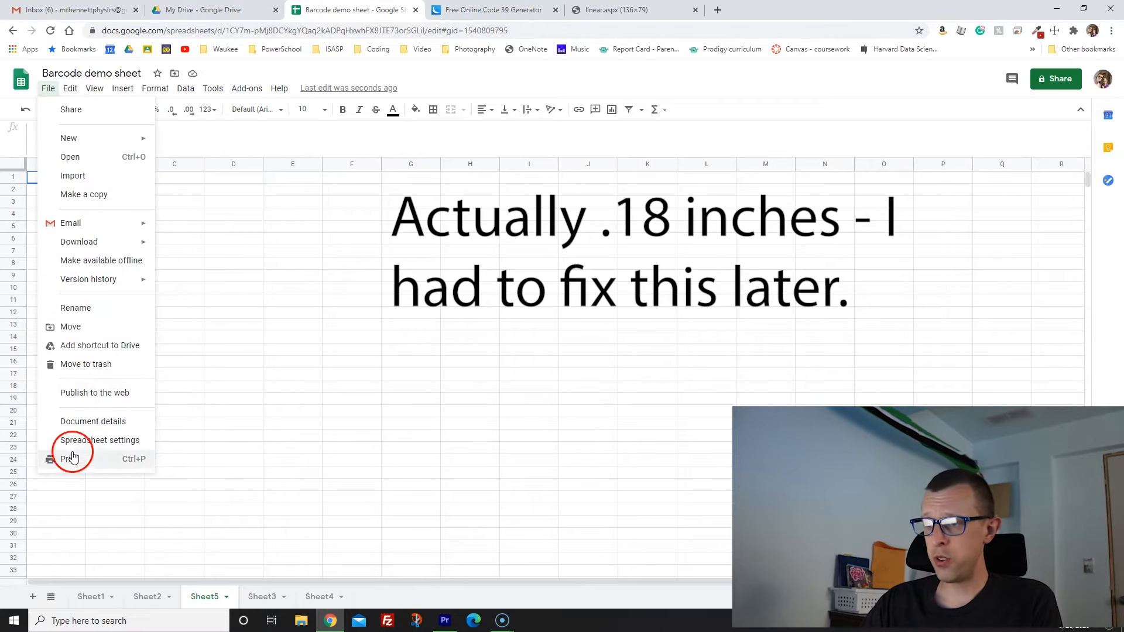
# - In print settings, choose custom margins and portrait orientation, with 0.5-inch top and bottom margins
pyautogui.click(91, 466)
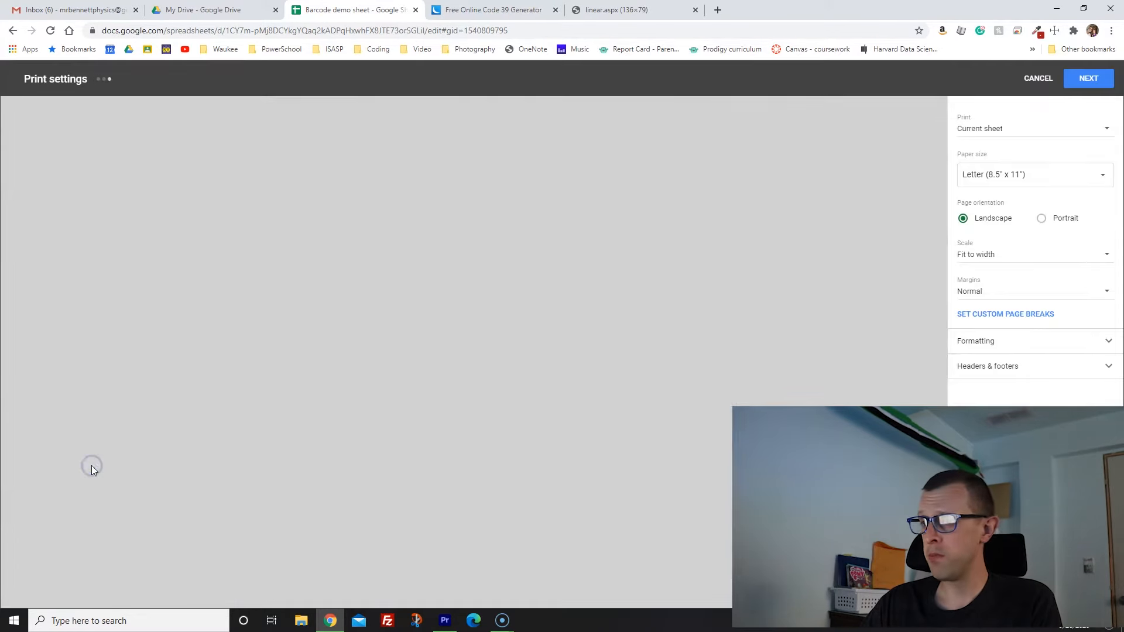
pyautogui.click(1102, 291)
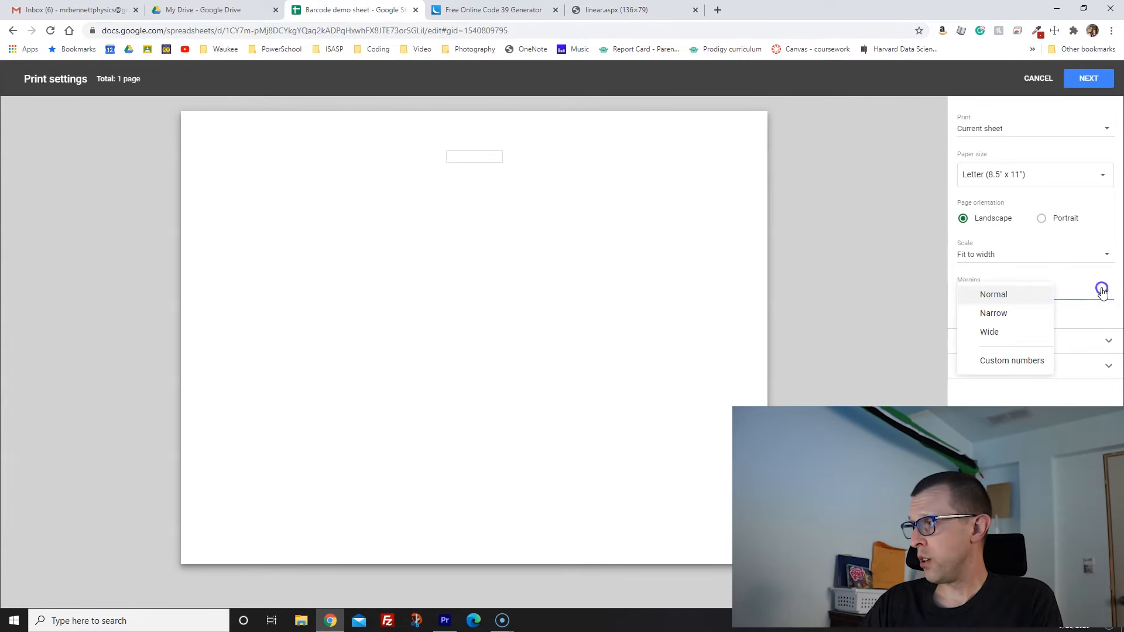
pyautogui.click(1009, 362)
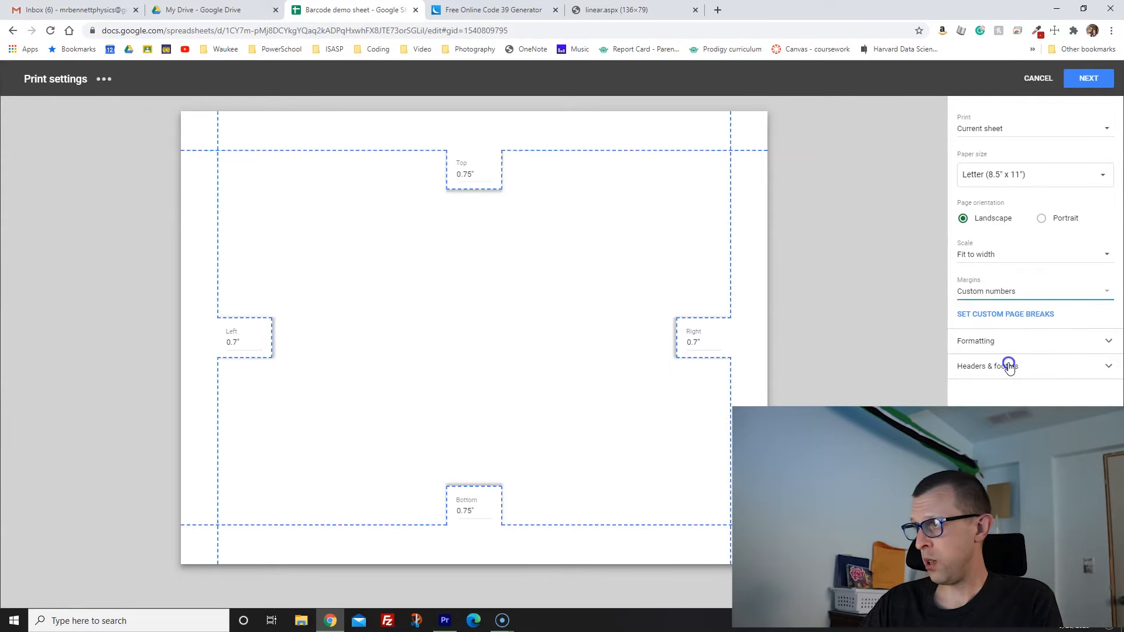
pyautogui.click(1040, 216)
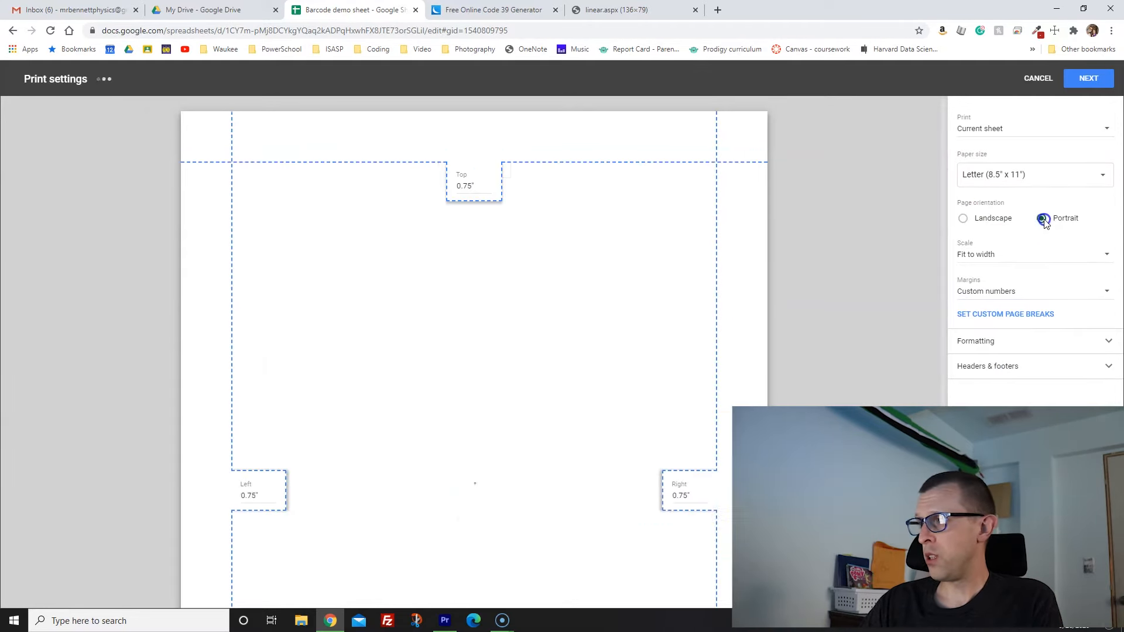
pyautogui.click(474, 187)
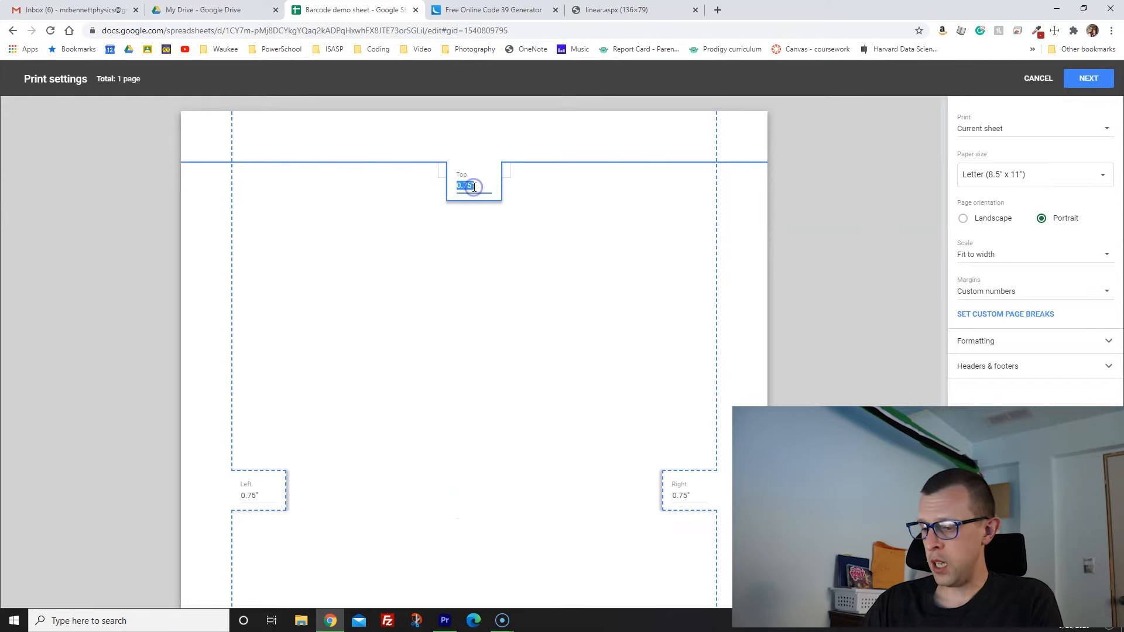
pyautogui.write('.5')
pyautogui.scroll(-5, 472, 205)
pyautogui.click(474, 538)
pyautogui.doubleClick(477, 534)
pyautogui.write('.5')
pyautogui.click(536, 245)
# - Set the left and right margins to 0.2 inch, then dismiss the browser print preview
pyautogui.doubleClick(682, 218)
pyautogui.write('.2')
pyautogui.click(729, 245)
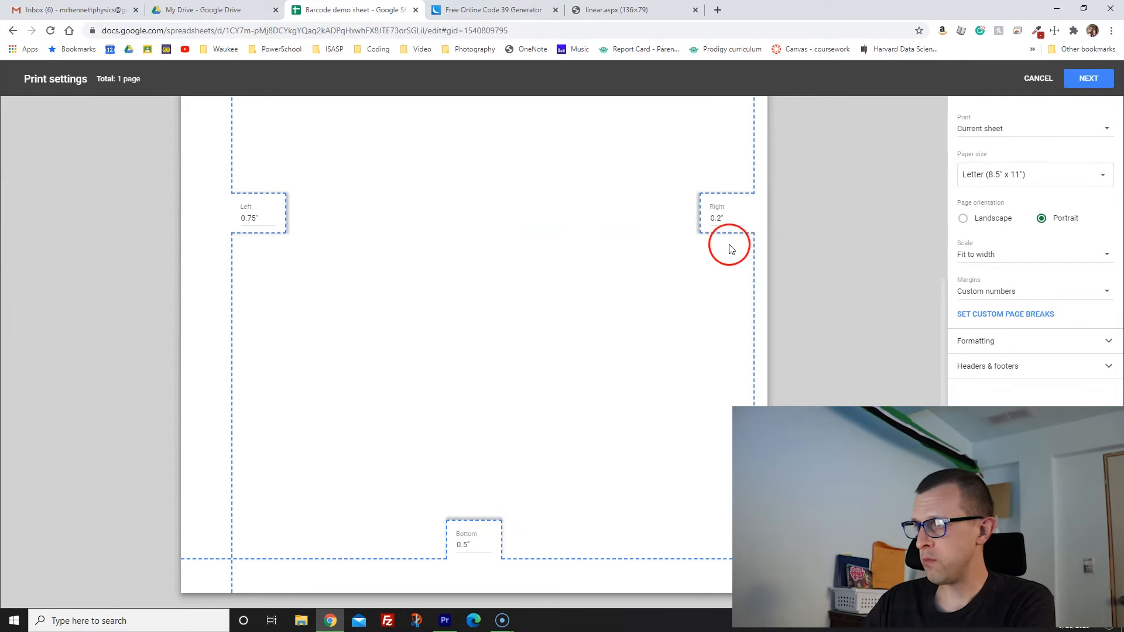
pyautogui.doubleClick(249, 219)
pyautogui.write('.2')
pyautogui.press('Return')
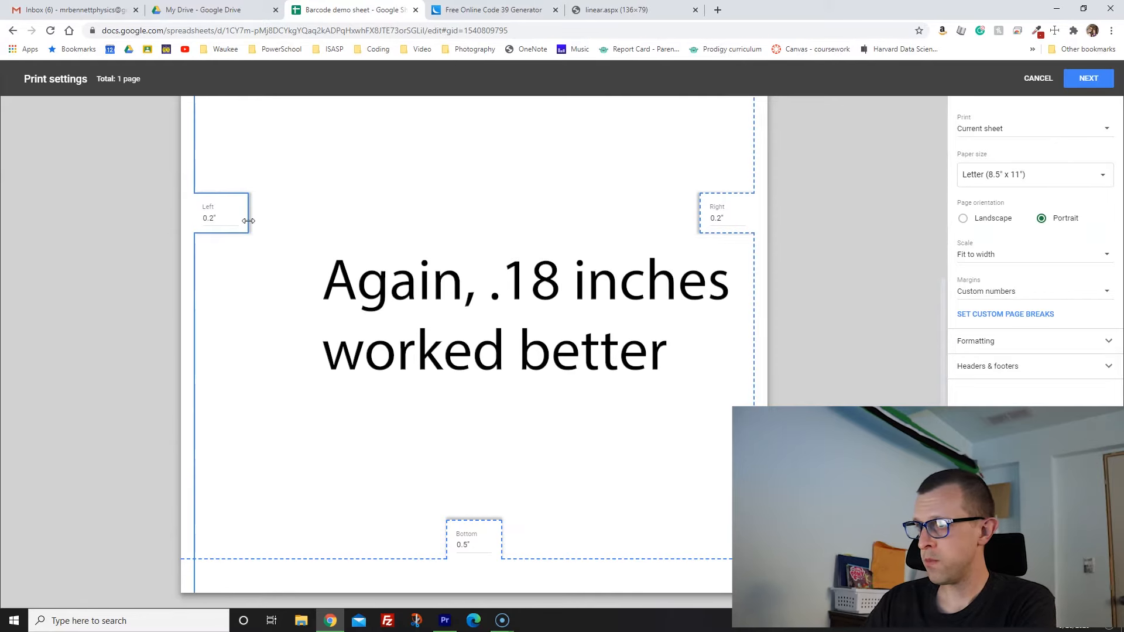
pyautogui.click(1074, 82)
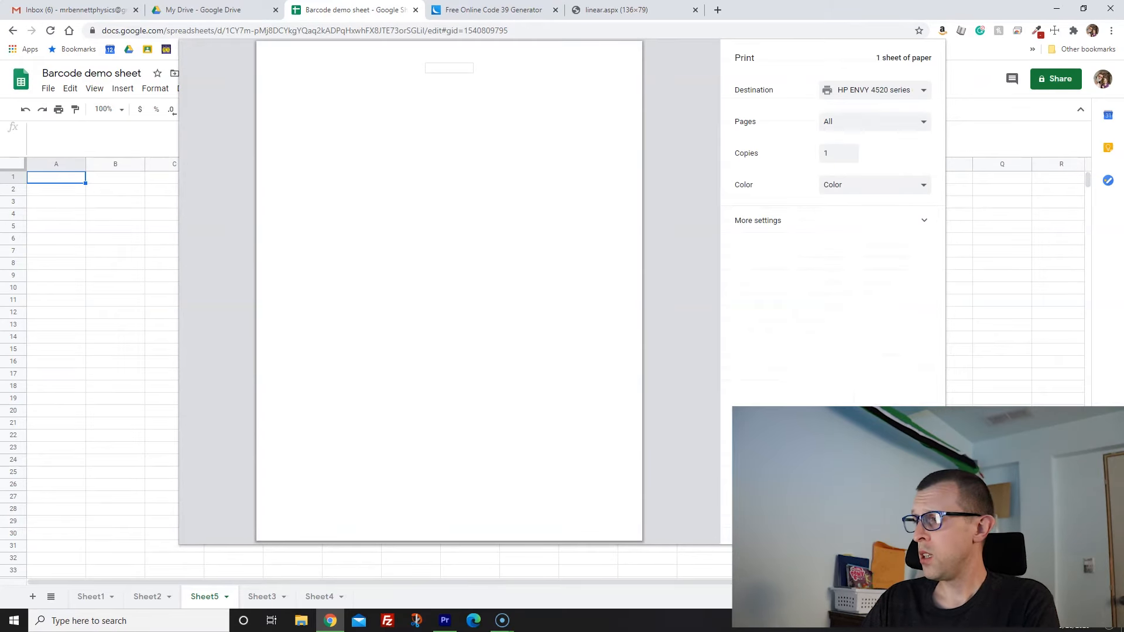
pyautogui.press('Escape')
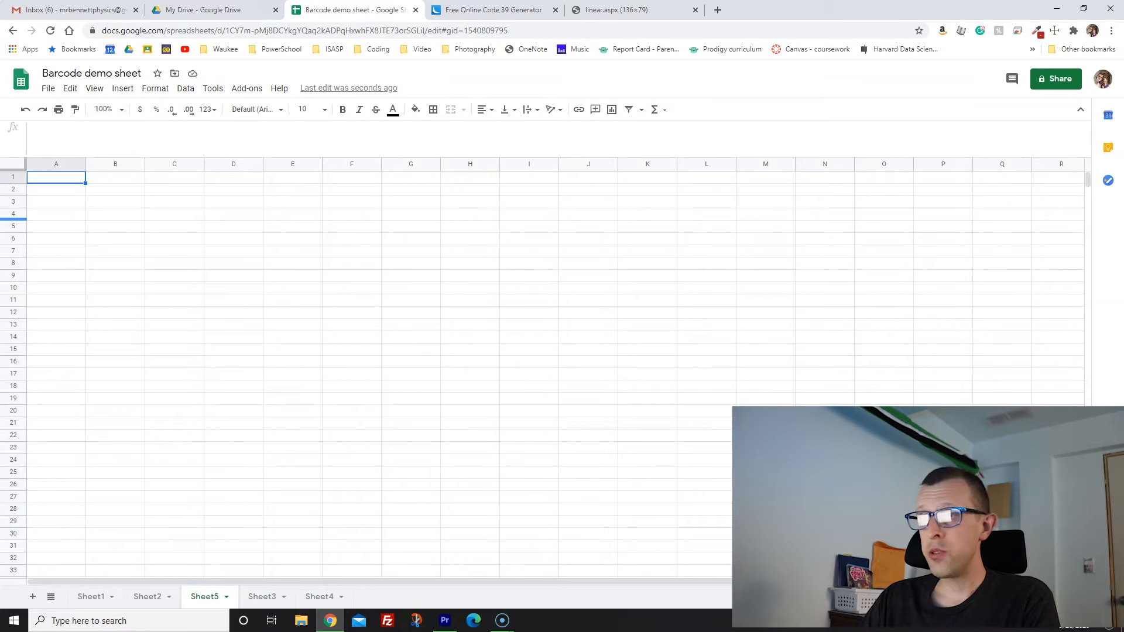
# - Resize rows 1–10 of Sheet5 to a height of 96 pixels
pyautogui.click(13, 178)
pyautogui.scroll(-2, 93, 198)
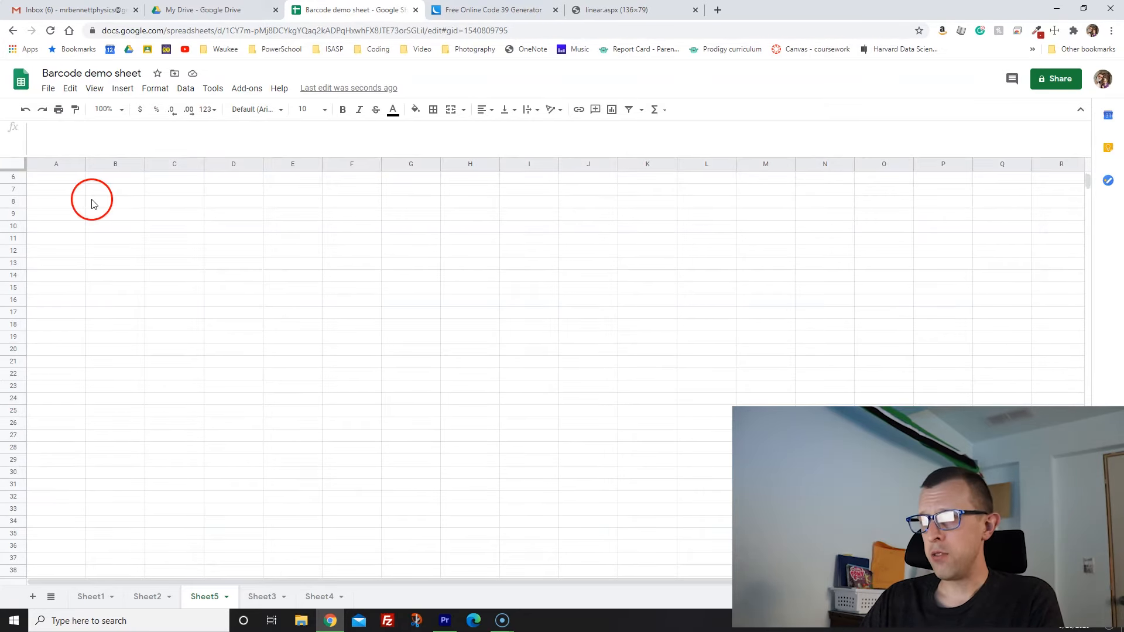
pyautogui.keyDown('shift'); pyautogui.click(12, 226); pyautogui.keyUp('shift')
pyautogui.scroll(2, 12, 226)
pyautogui.rightClick(12, 225)
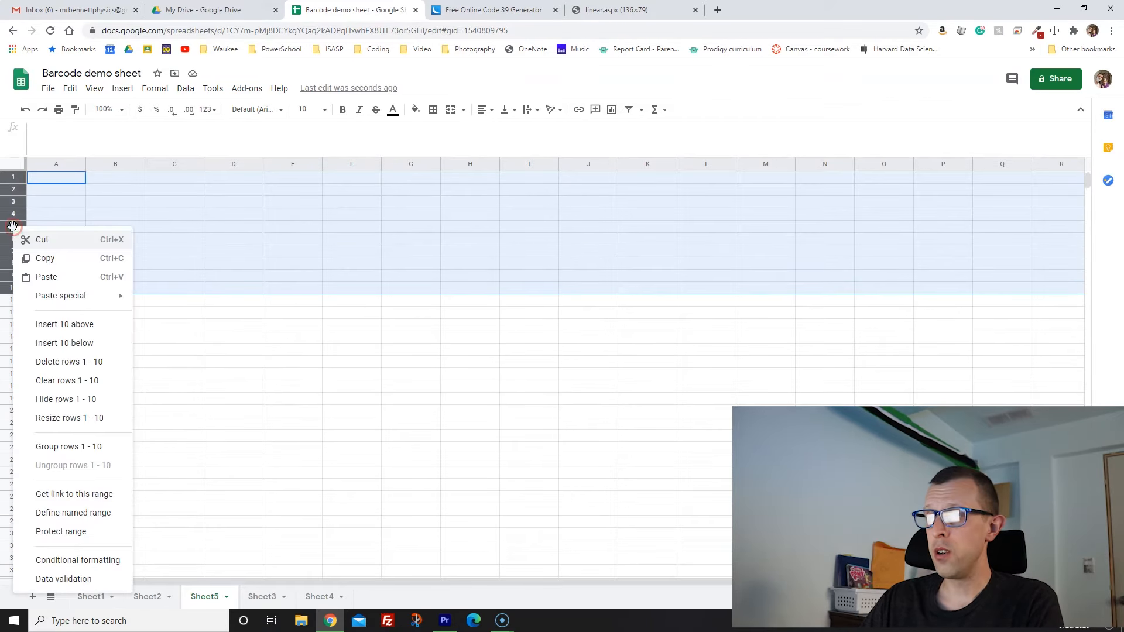
pyautogui.click(91, 421)
pyautogui.click(517, 330)
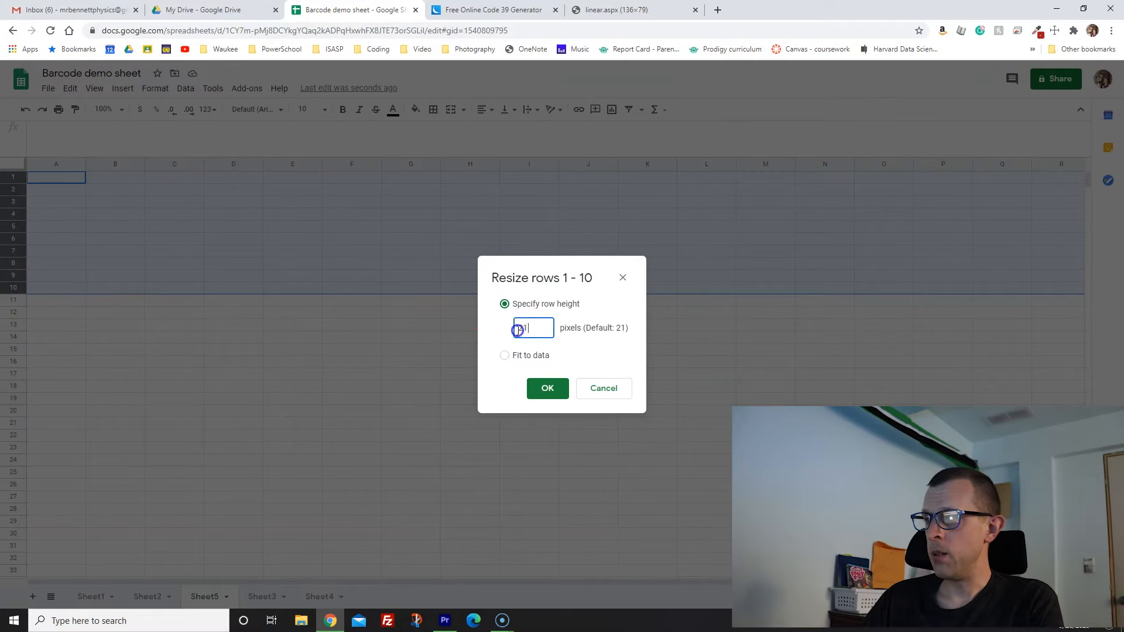
pyautogui.write('1')
pyautogui.click(548, 390)
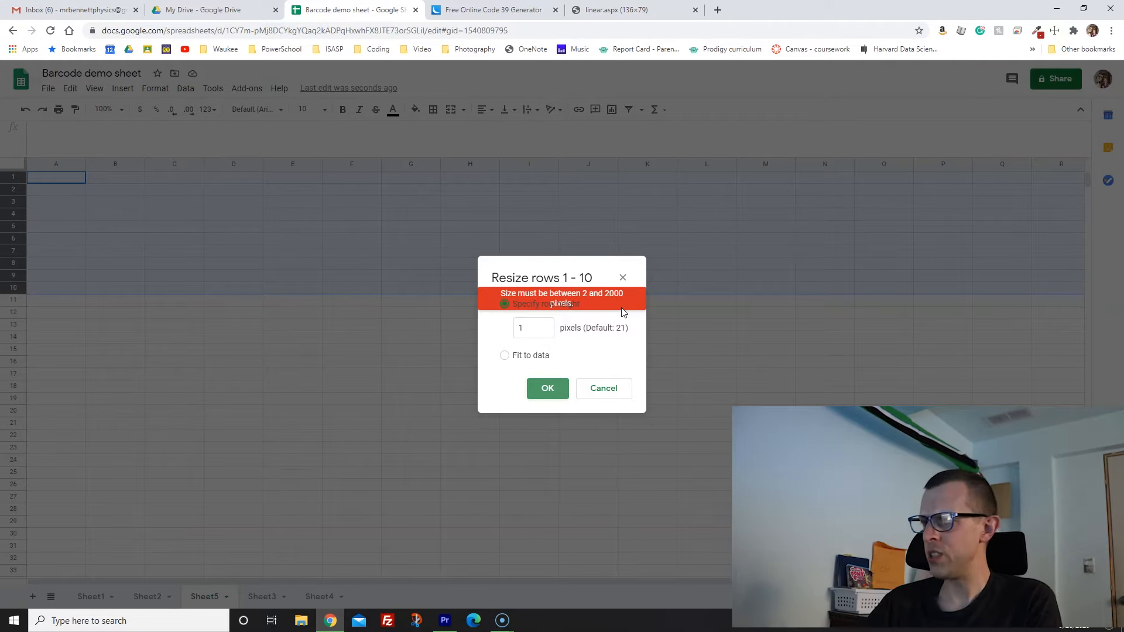
pyautogui.click(568, 332)
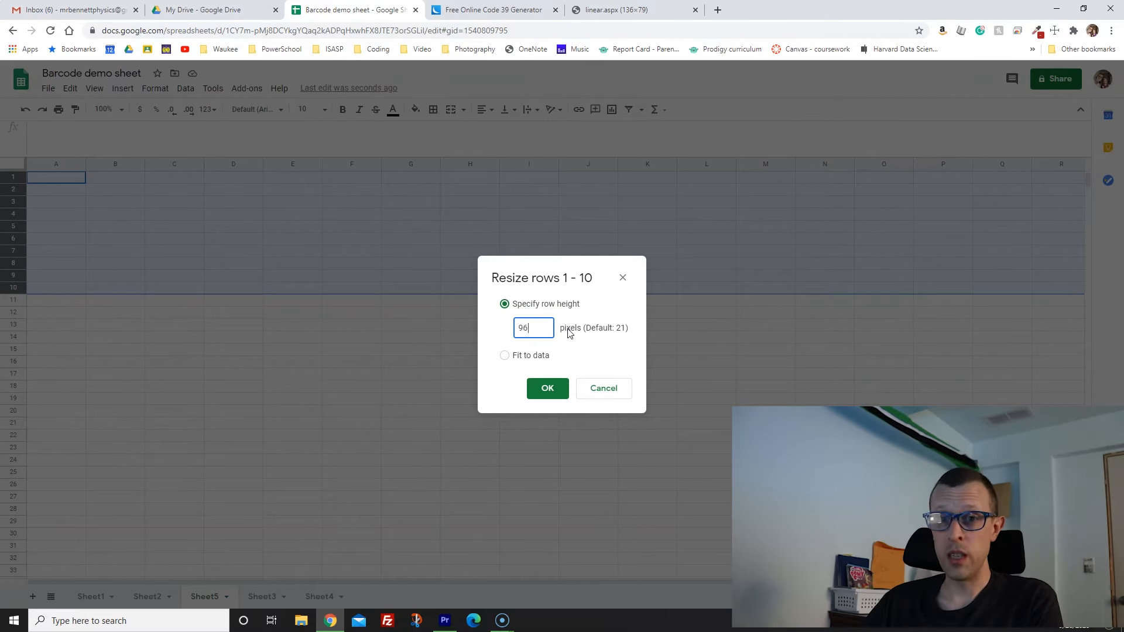
pyautogui.click(546, 388)
pyautogui.click(315, 424)
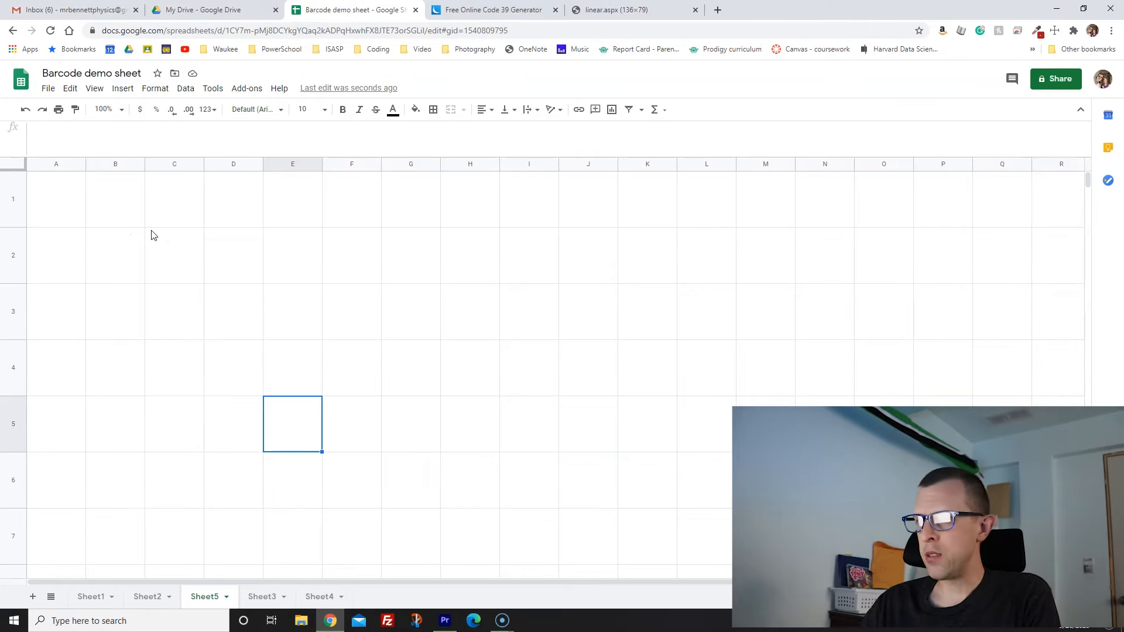
# - Select columns A, C and E together for resizing
pyautogui.click(62, 167)
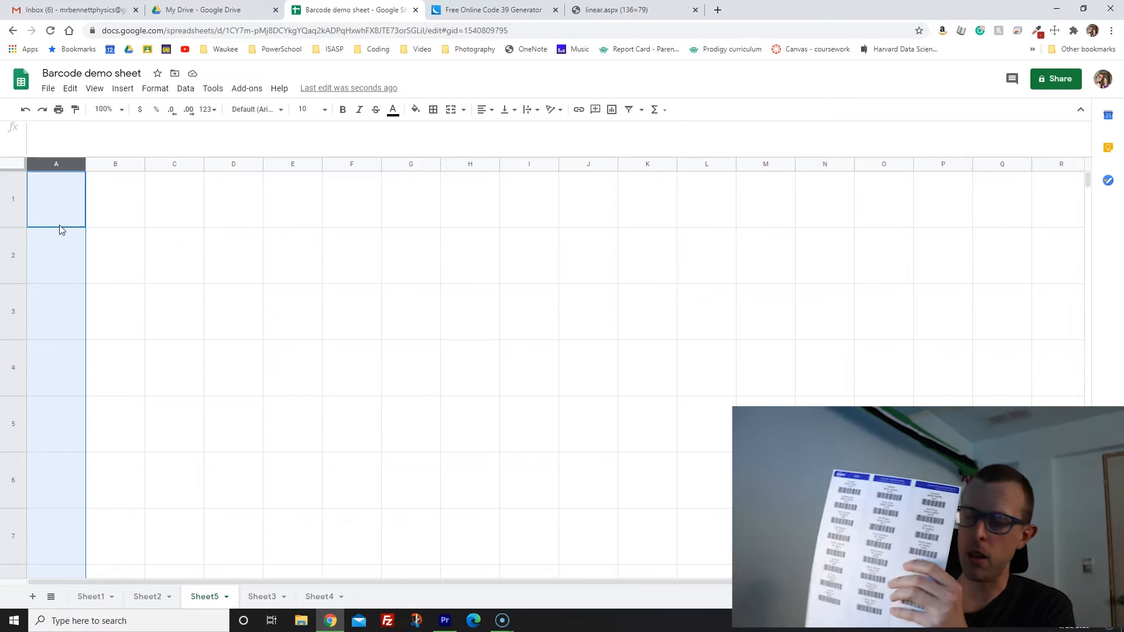
pyautogui.click(168, 185)
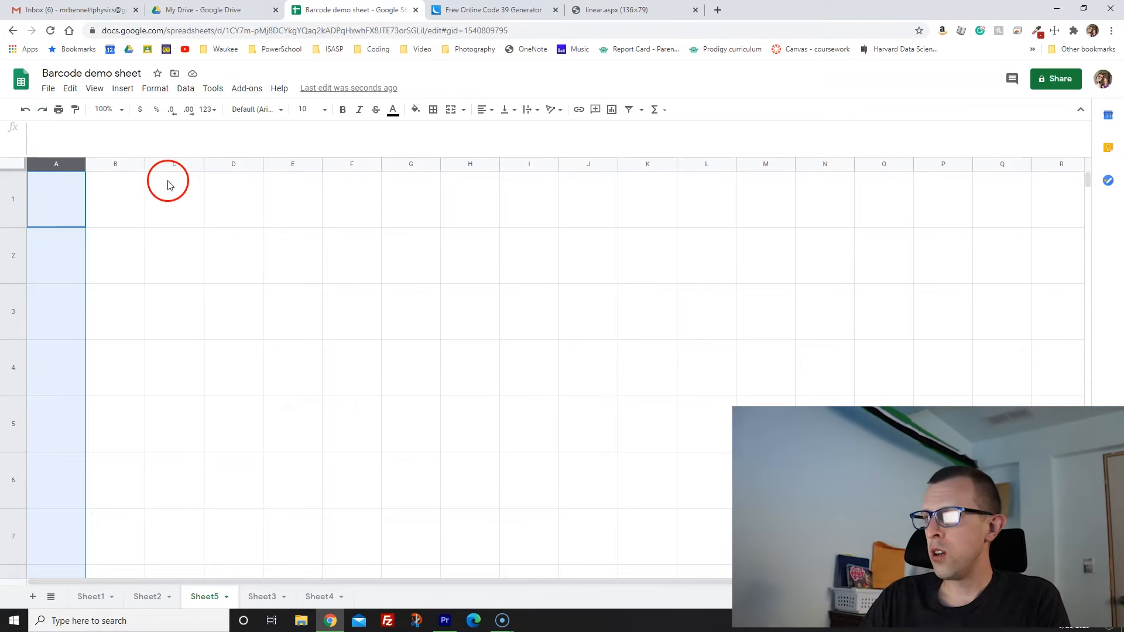
pyautogui.keyDown('ctrl'); pyautogui.click(178, 166); pyautogui.keyUp('ctrl')
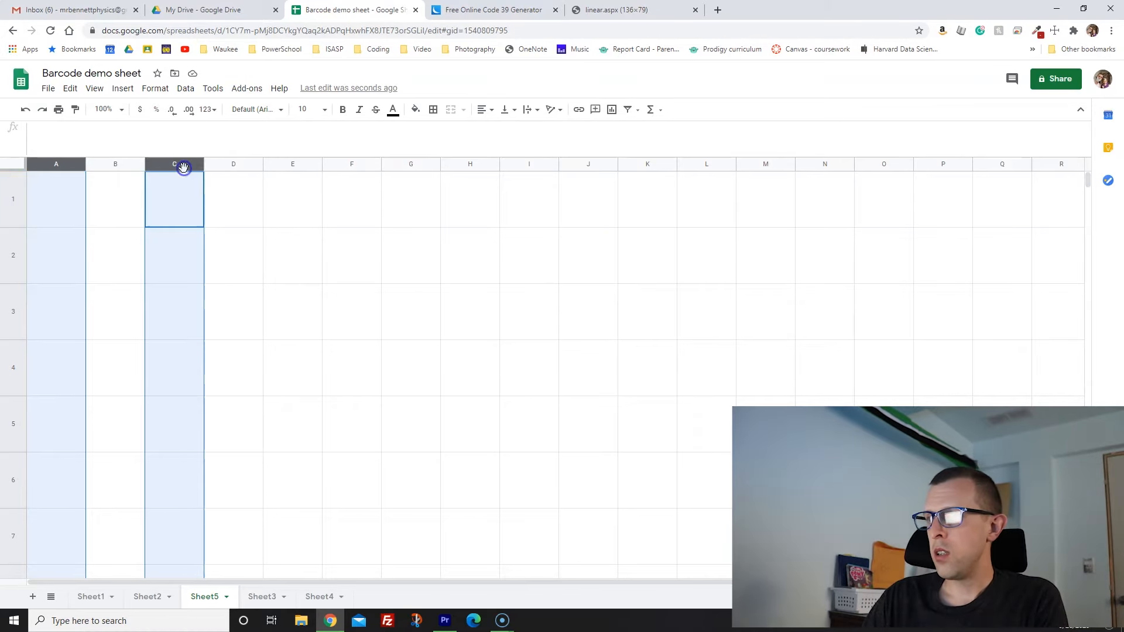
pyautogui.keyDown('ctrl'); pyautogui.click(297, 168); pyautogui.keyUp('ctrl')
# - Bring up Resize selected columns for A, C and E, and start a new browser tab
pyautogui.rightClick(297, 166)
pyautogui.click(350, 238)
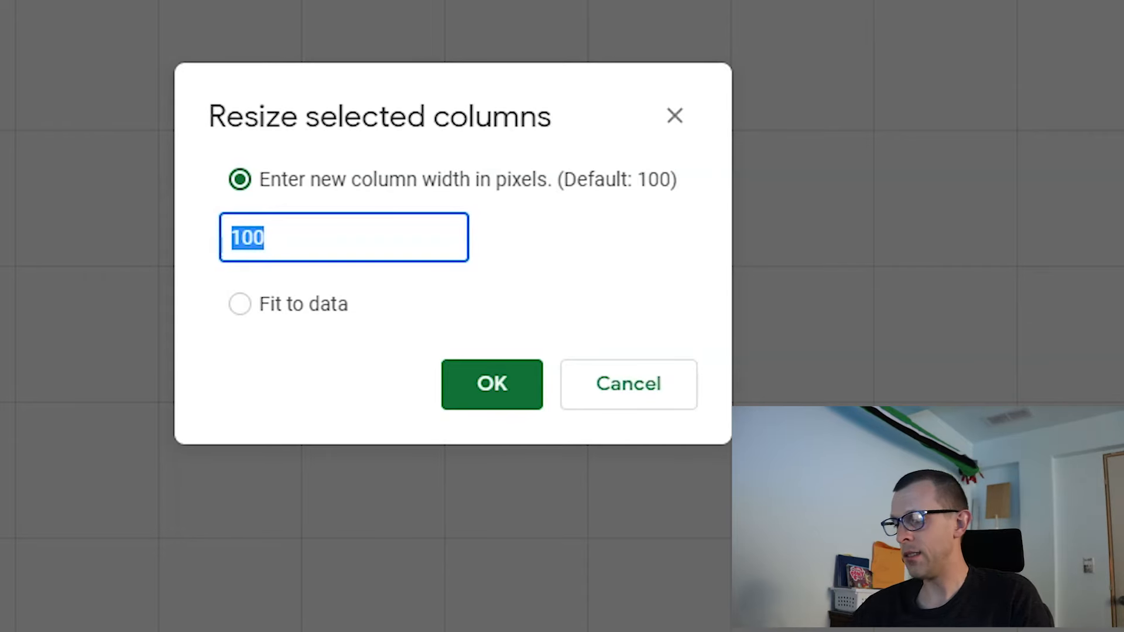
pyautogui.press('Return')
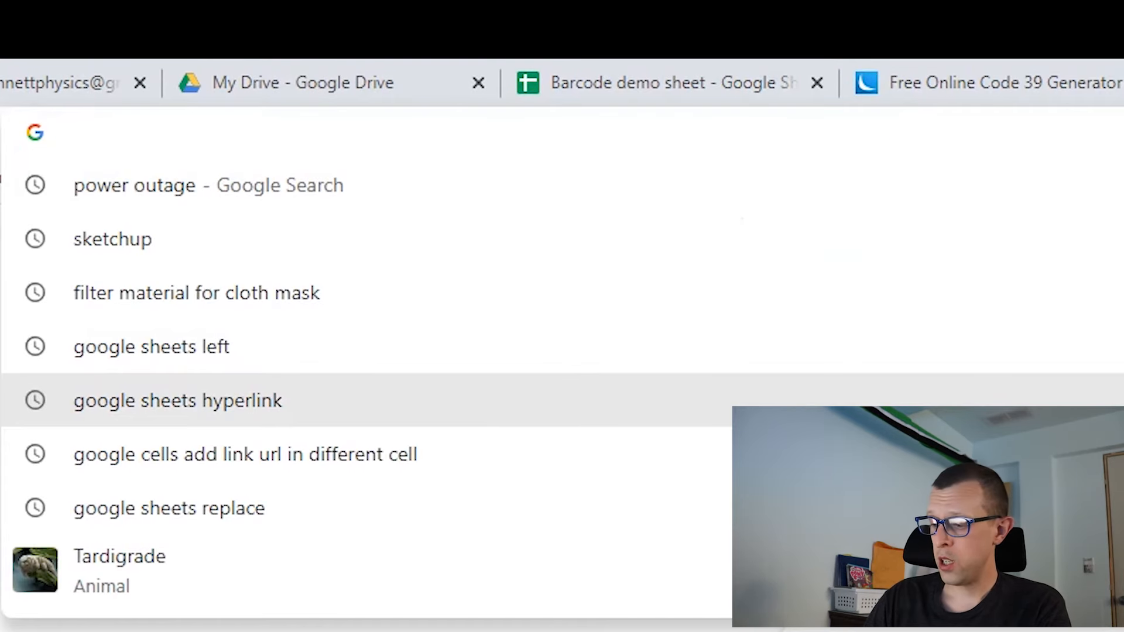
# - Calculate 2.625 × 96 in the Chrome address bar to get 252 pixels
pyautogui.write('2.672')
pyautogui.press('BackSpace')
pyautogui.press('BackSpace')
pyautogui.write('25')
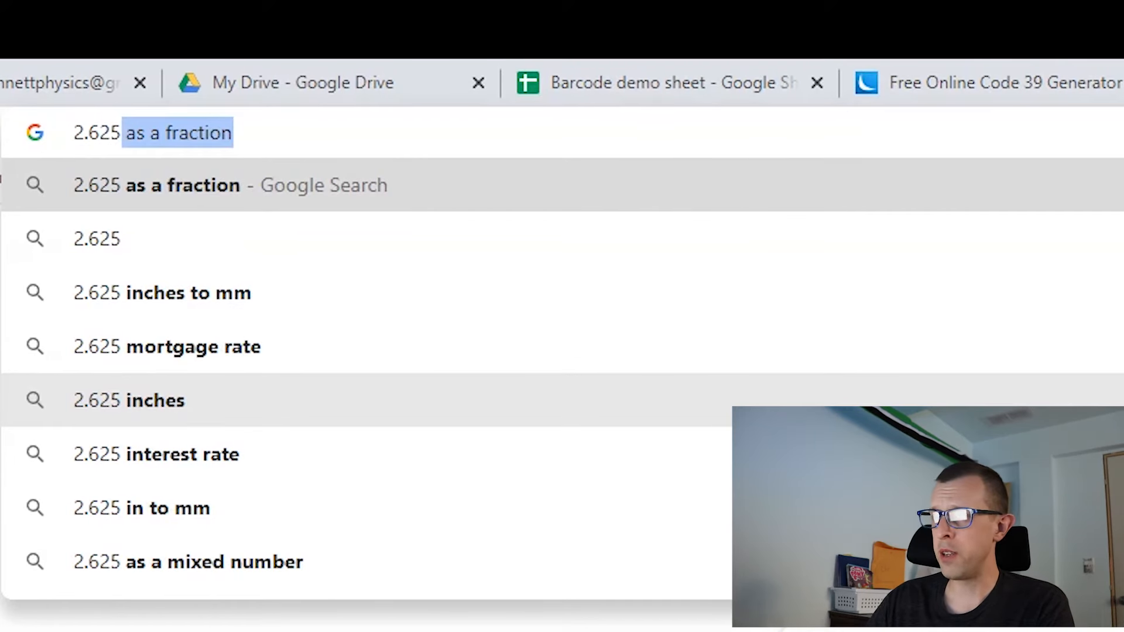
pyautogui.write('*')
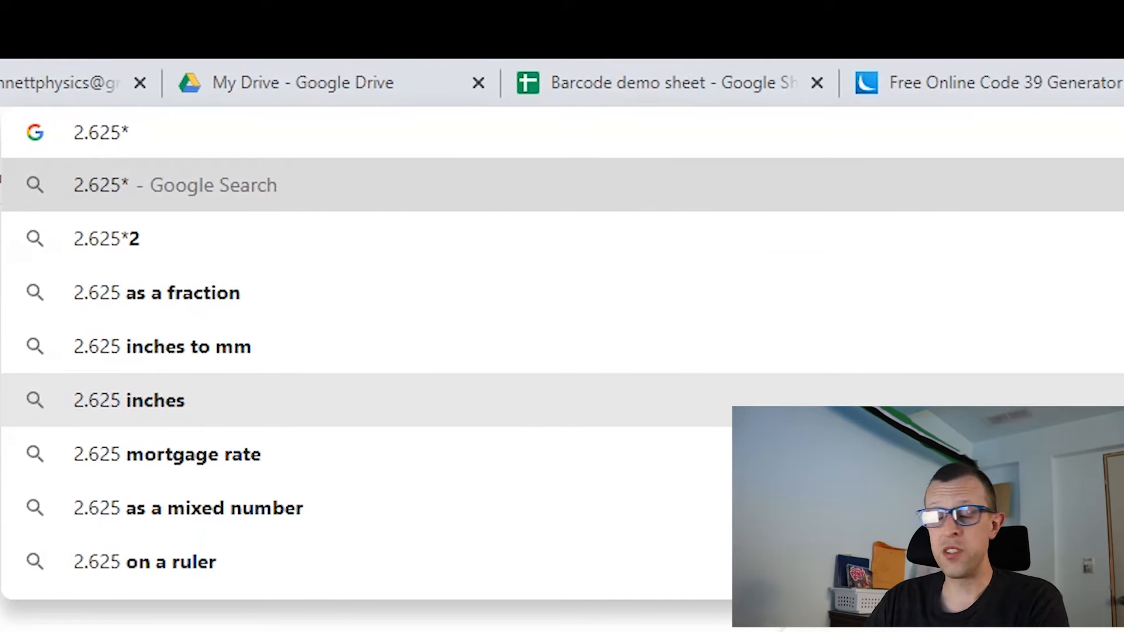
pyautogui.write('96')
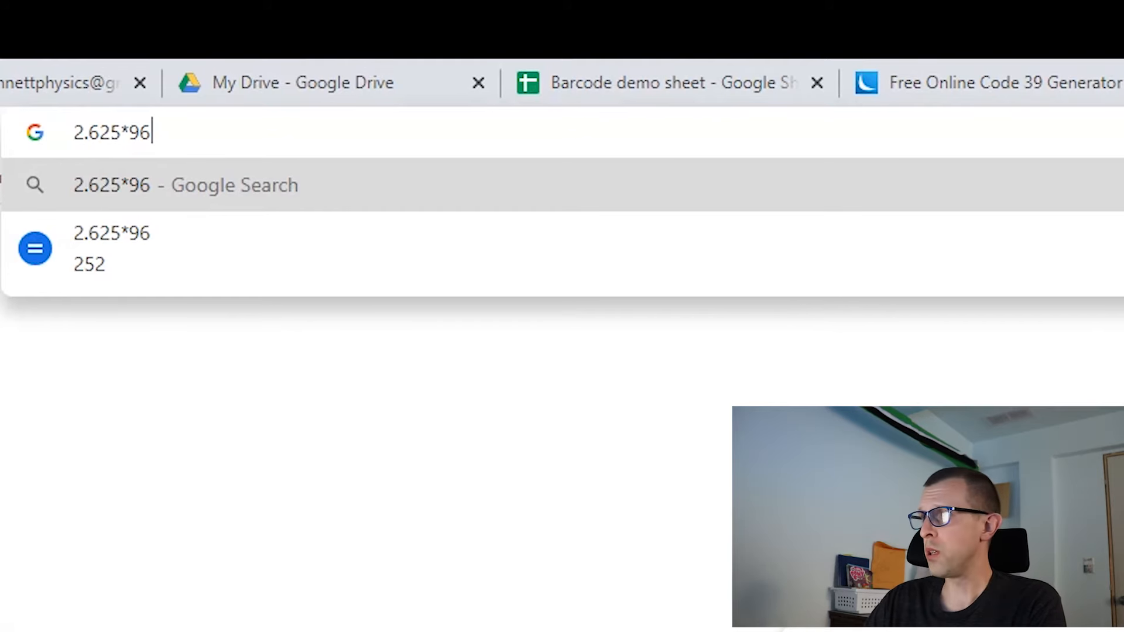
# - Set columns A, C and E to 252 pixels wide
pyautogui.click(616, 86)
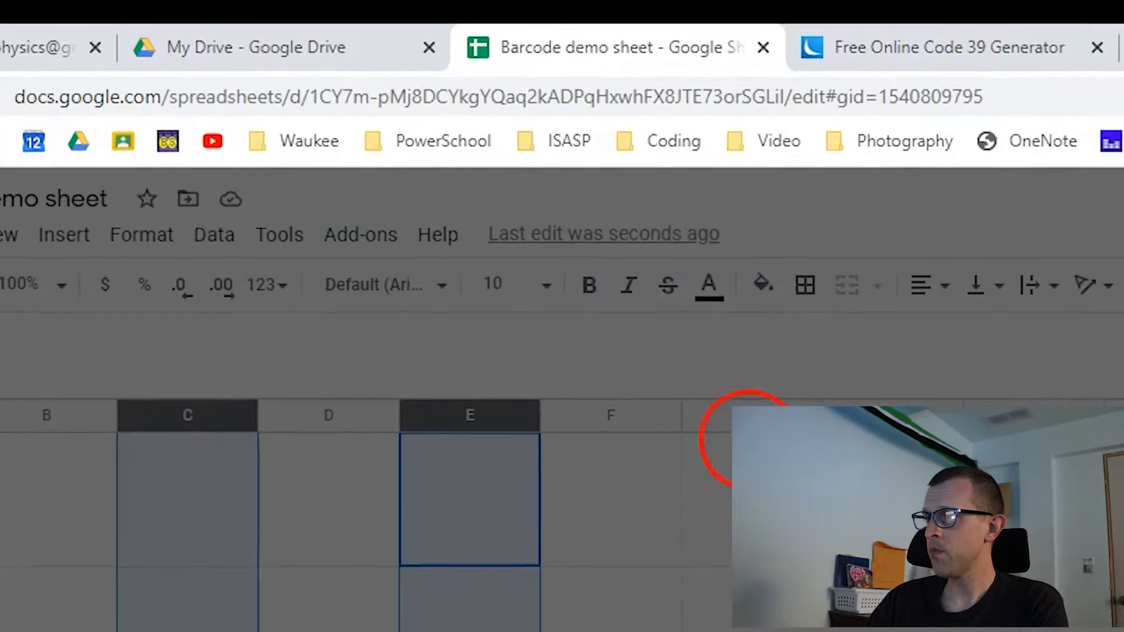
pyautogui.write('2522')
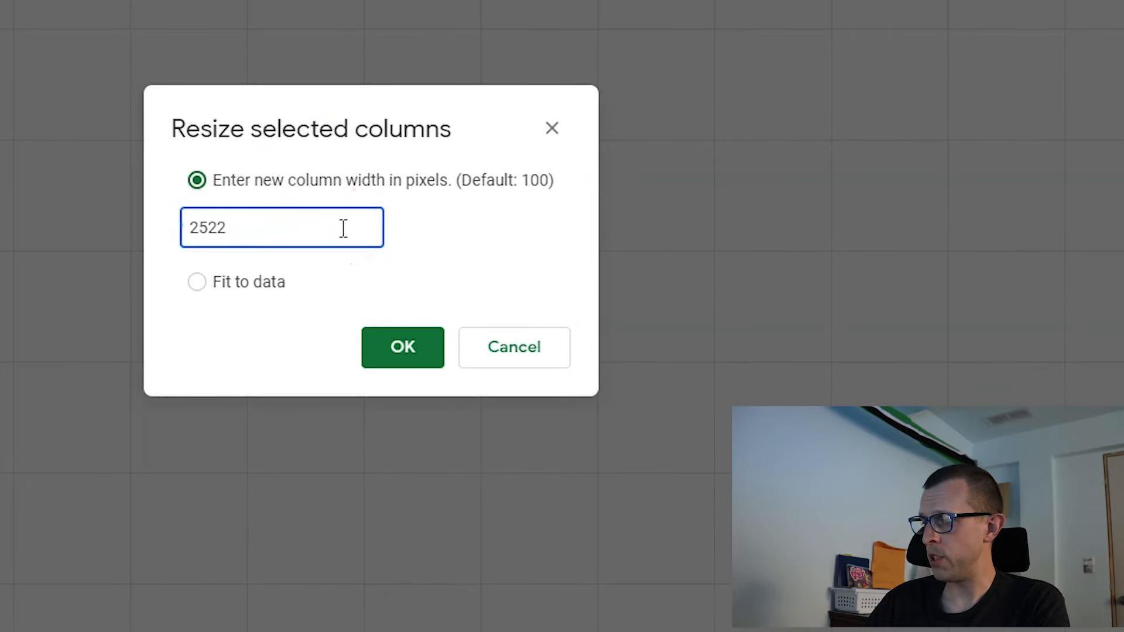
pyautogui.click(402, 351)
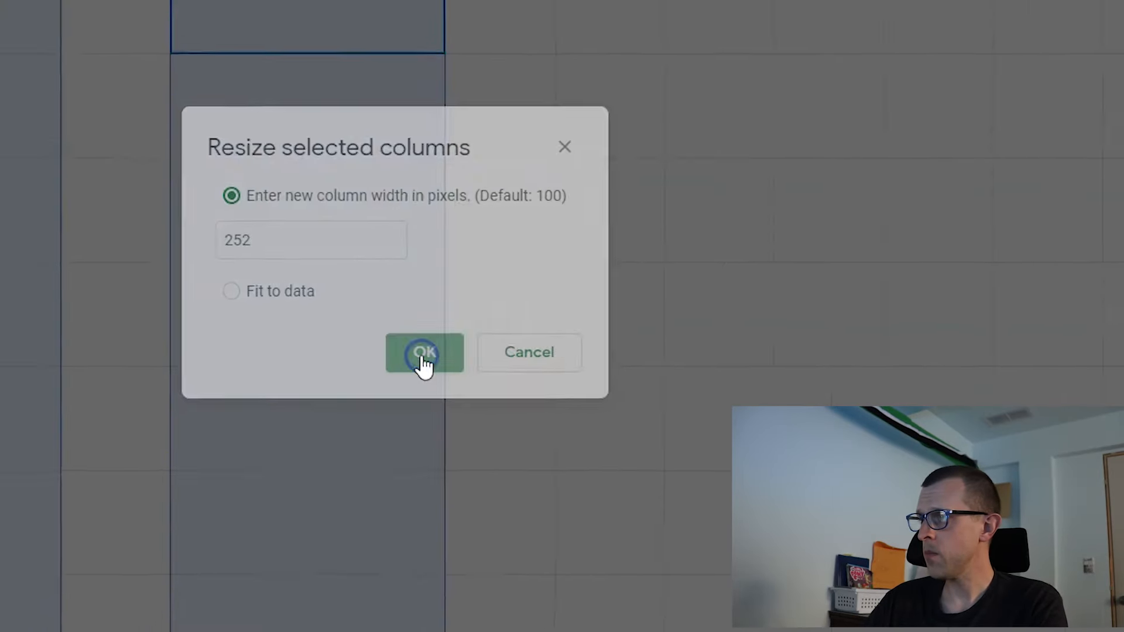
pyautogui.click(154, 187)
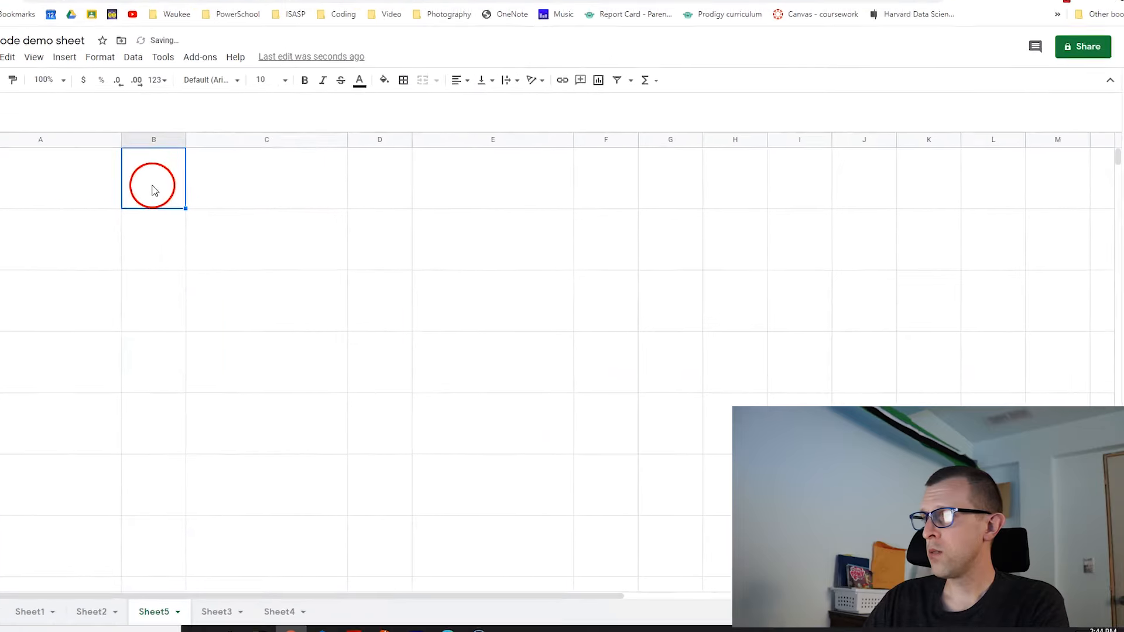
# - Select columns B and D, checking the calculation and barcode tabs before returning
pyautogui.click(154, 139)
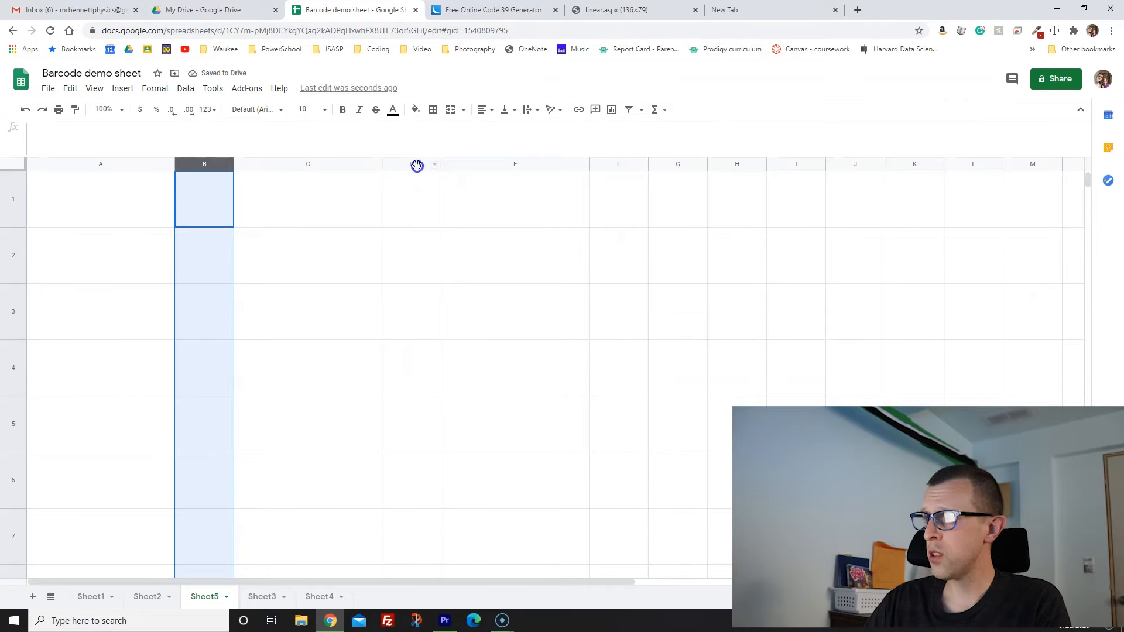
pyautogui.keyDown('ctrl'); pyautogui.click(417, 164); pyautogui.keyUp('ctrl')
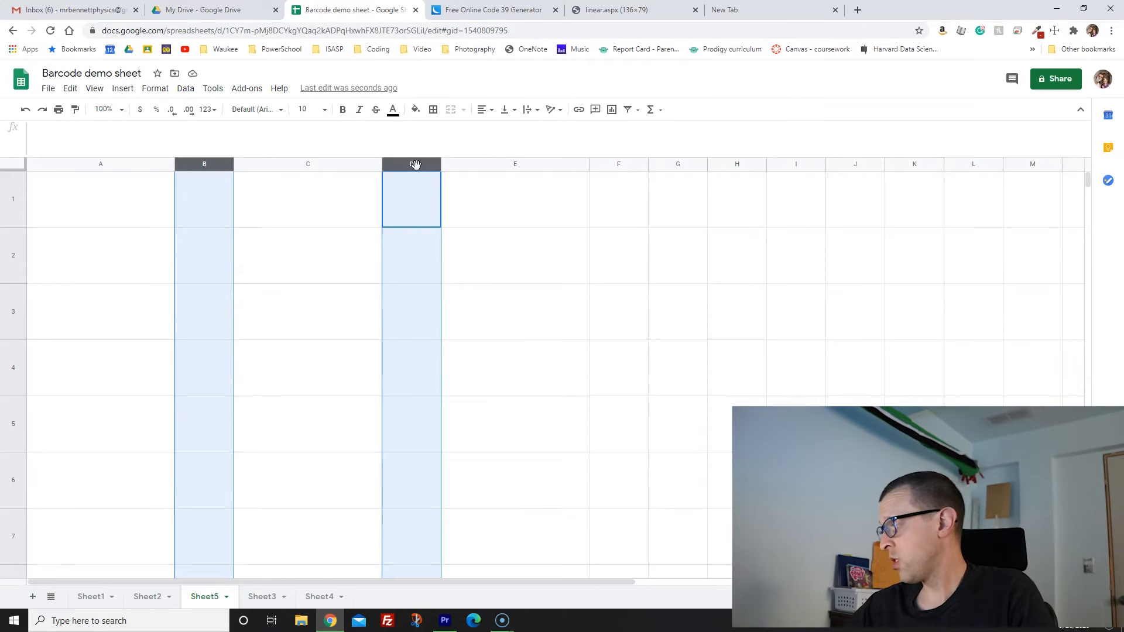
pyautogui.click(756, 12)
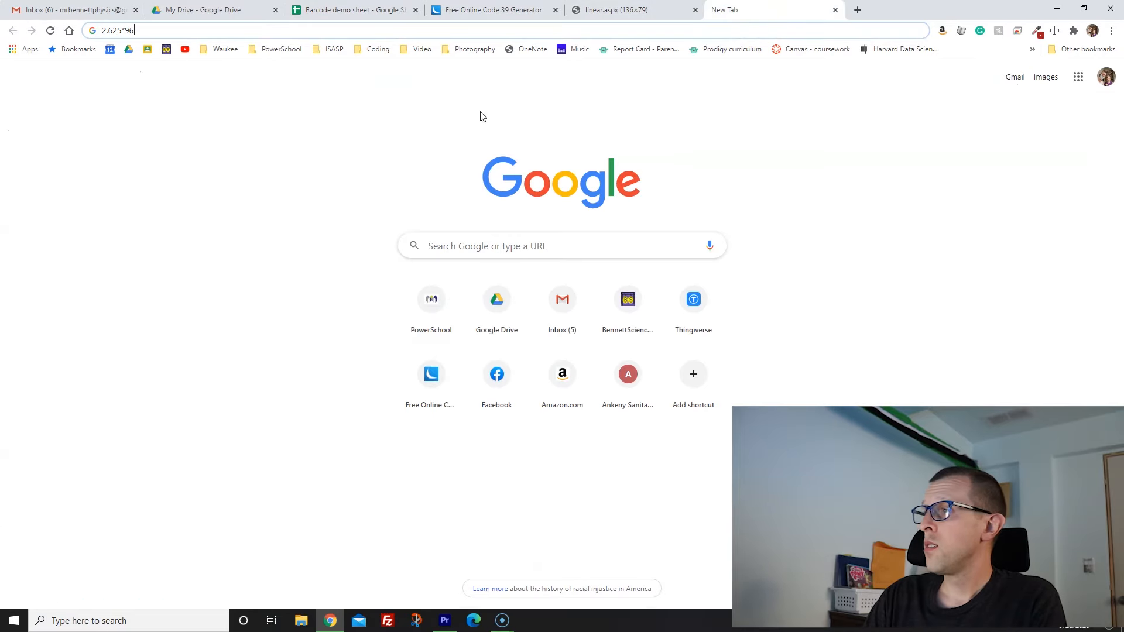
pyautogui.click(653, 12)
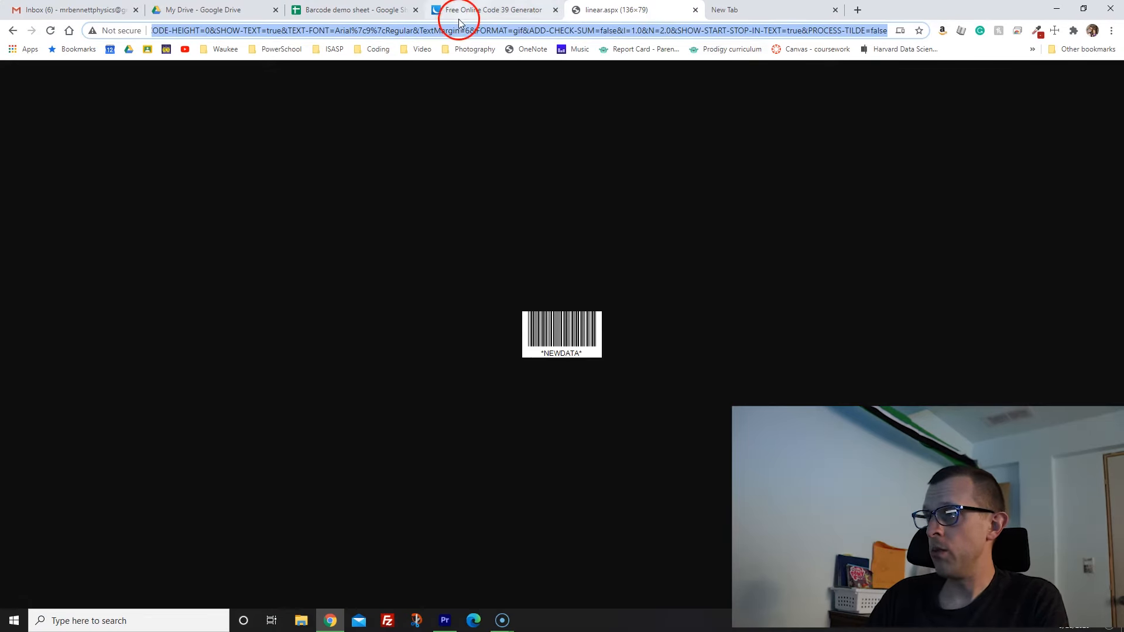
pyautogui.click(375, 11)
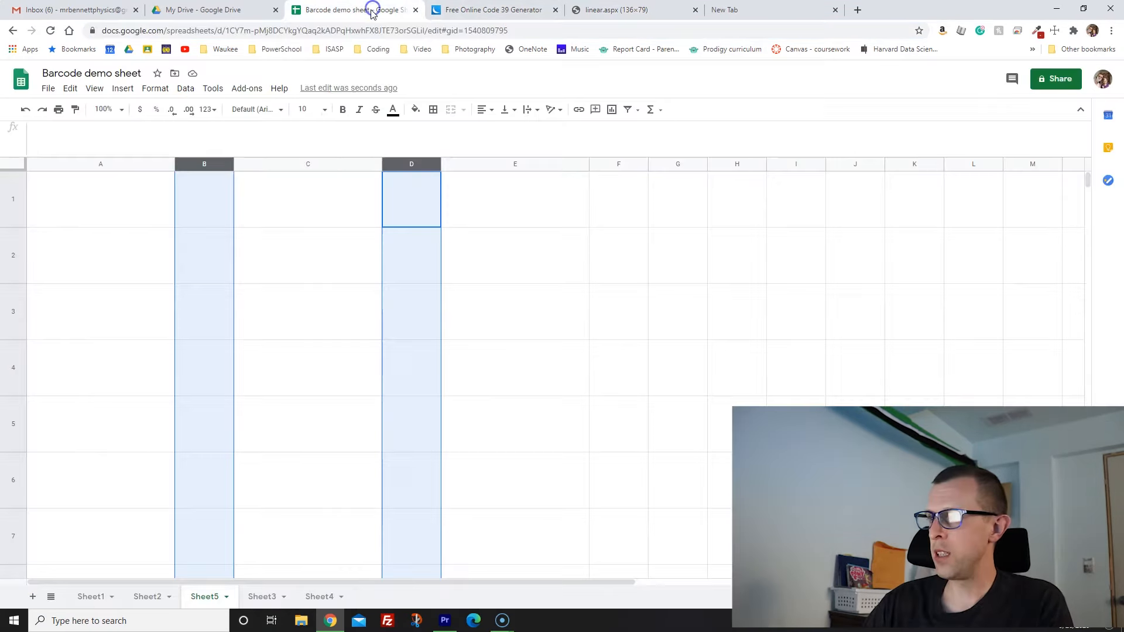
# - Resize columns B and D each to 12 pixels wide
pyautogui.rightClick(210, 164)
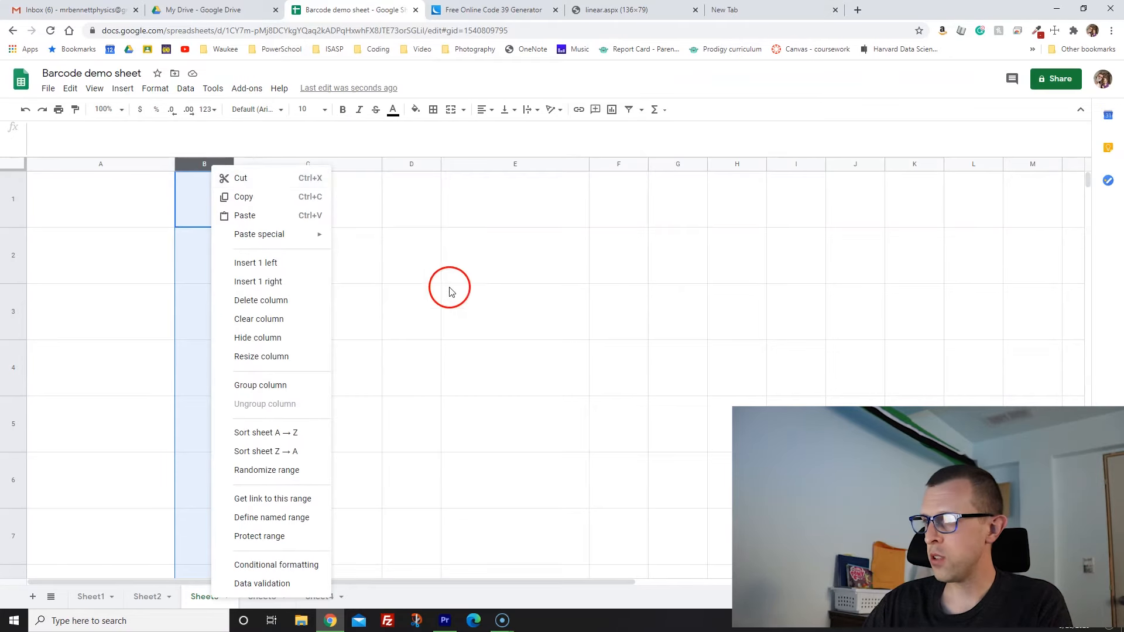
pyautogui.click(272, 356)
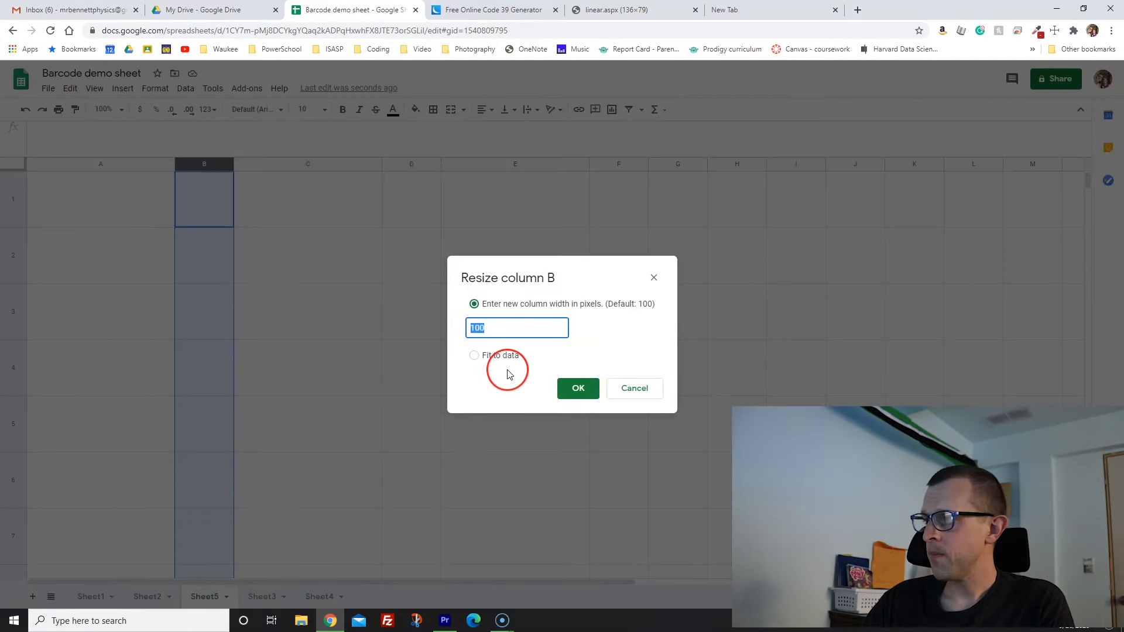
pyautogui.write('12')
pyautogui.click(574, 388)
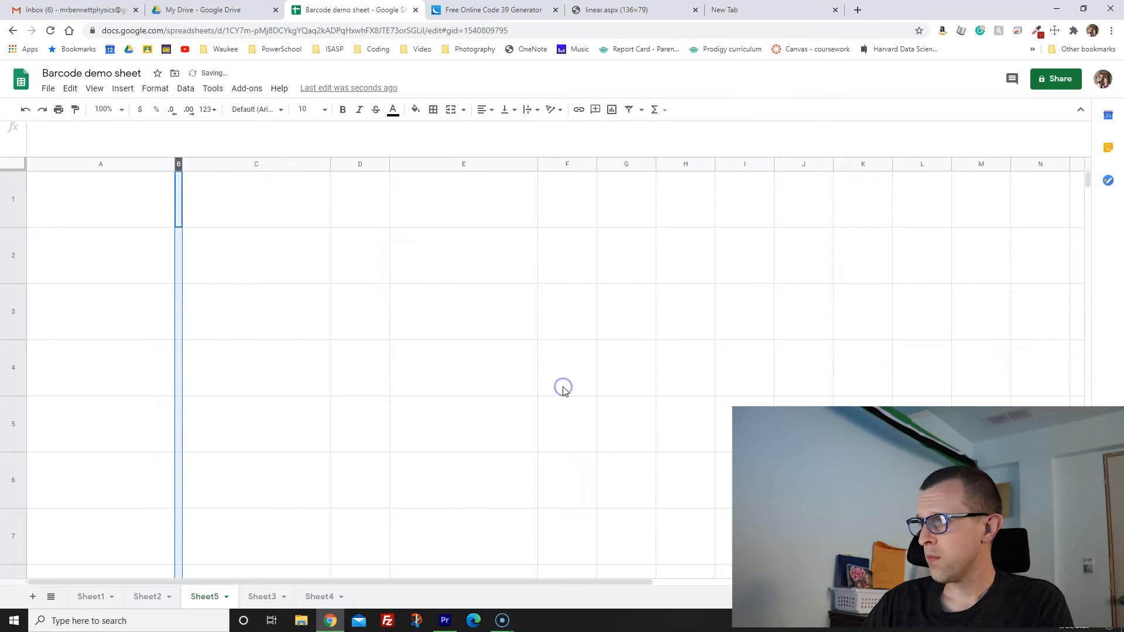
pyautogui.click(360, 164)
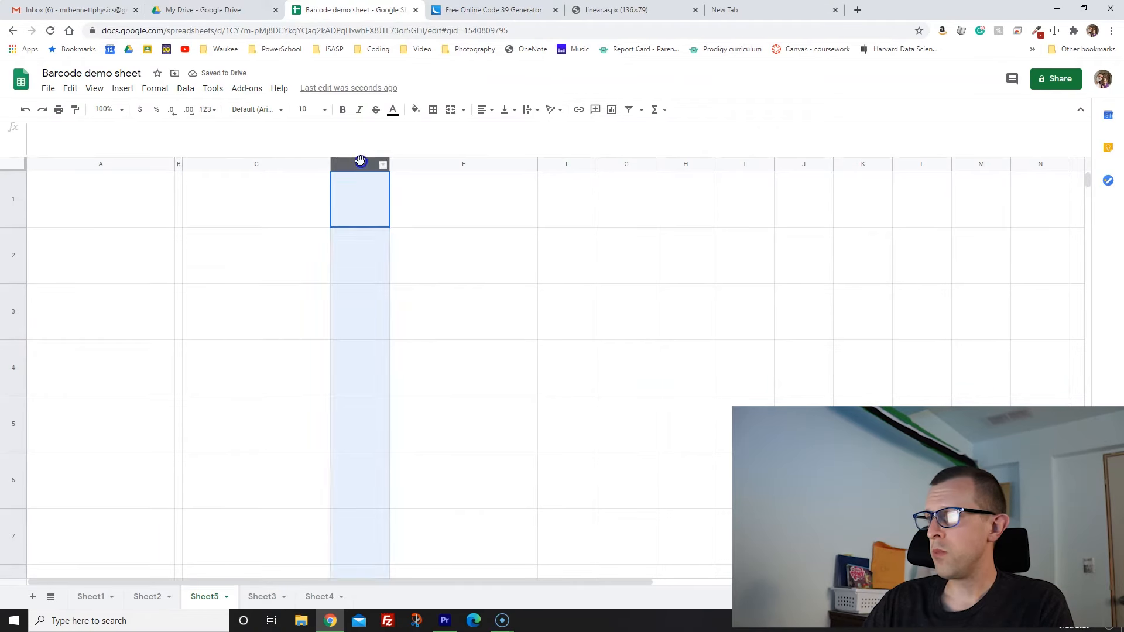
pyautogui.rightClick(361, 165)
pyautogui.click(433, 352)
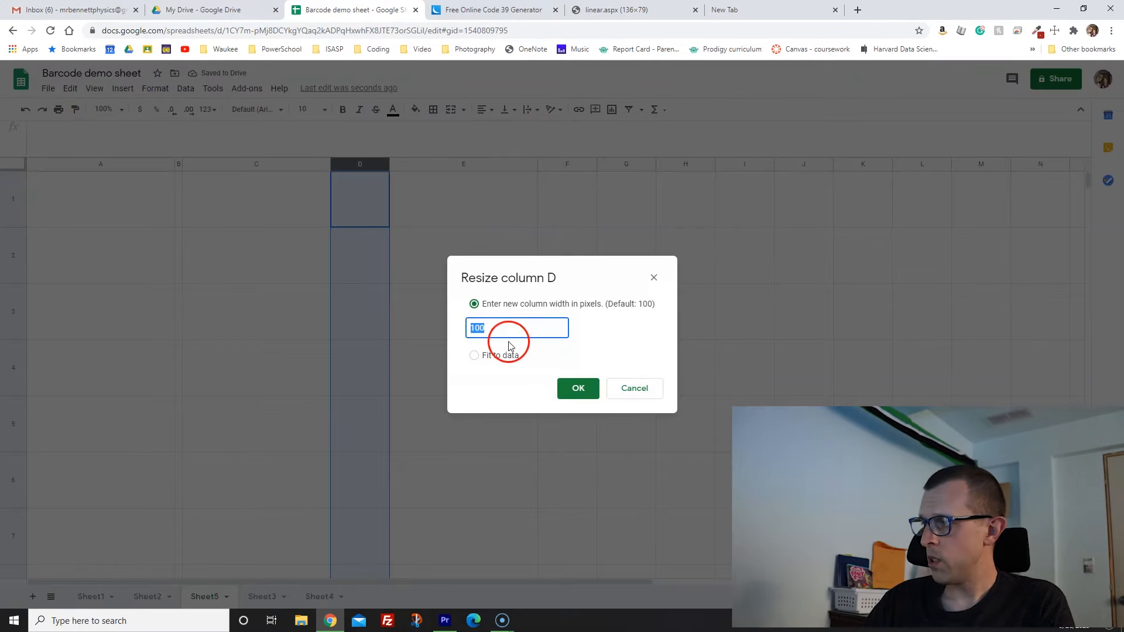
pyautogui.click(578, 389)
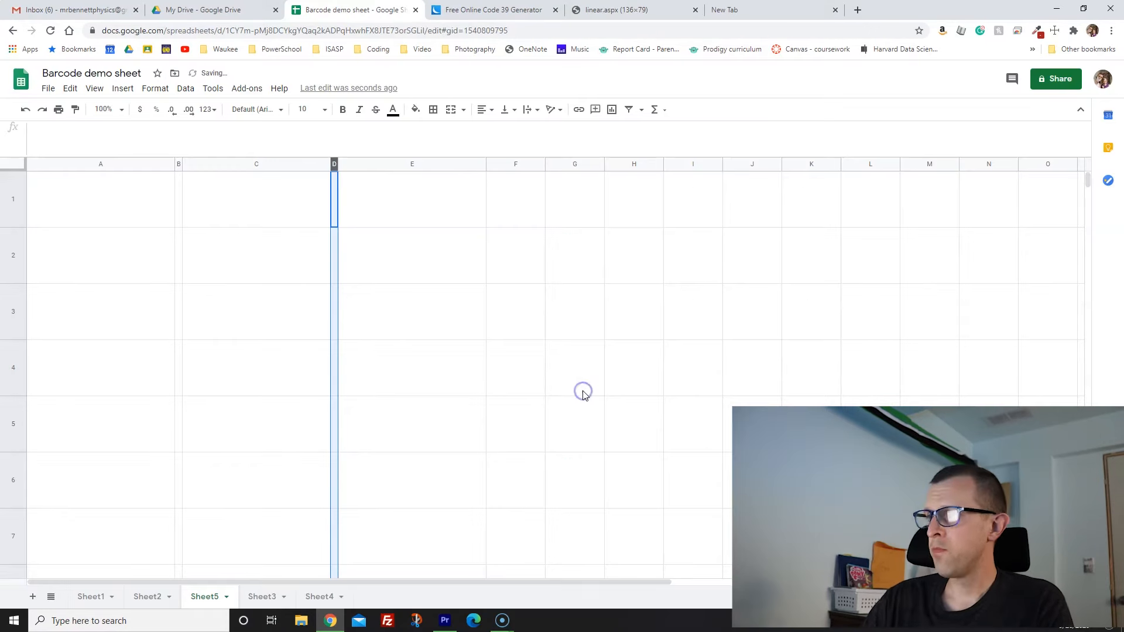
pyautogui.click(478, 289)
pyautogui.click(93, 221)
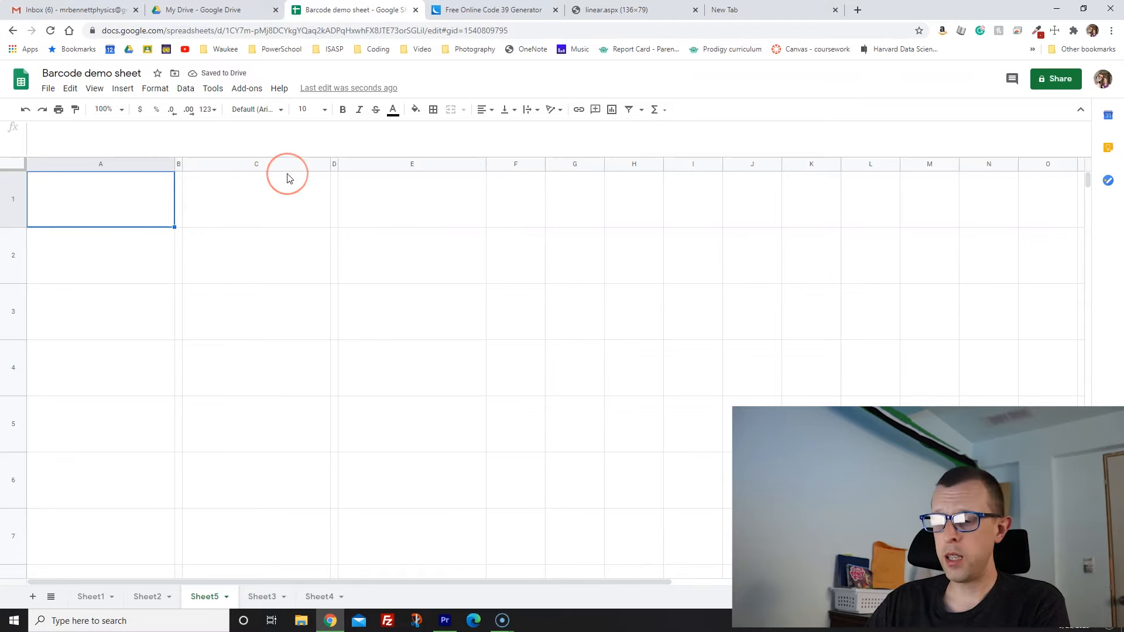
# - Enter =Sheet2!D2 in cell A1 to display the first student's barcode
pyautogui.write('=')
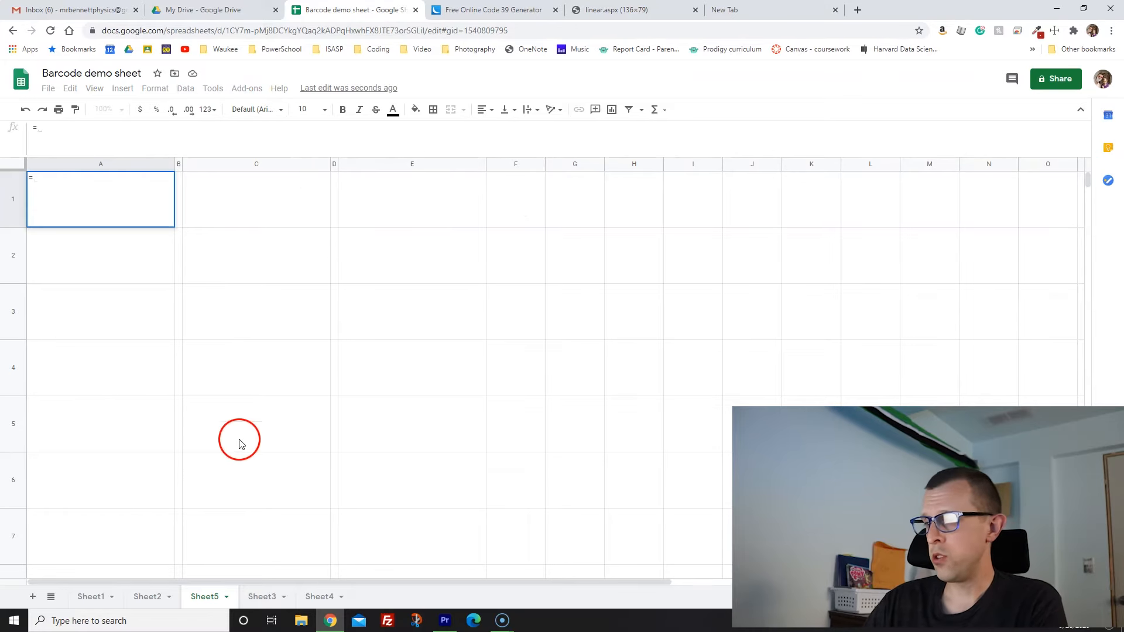
pyautogui.click(146, 596)
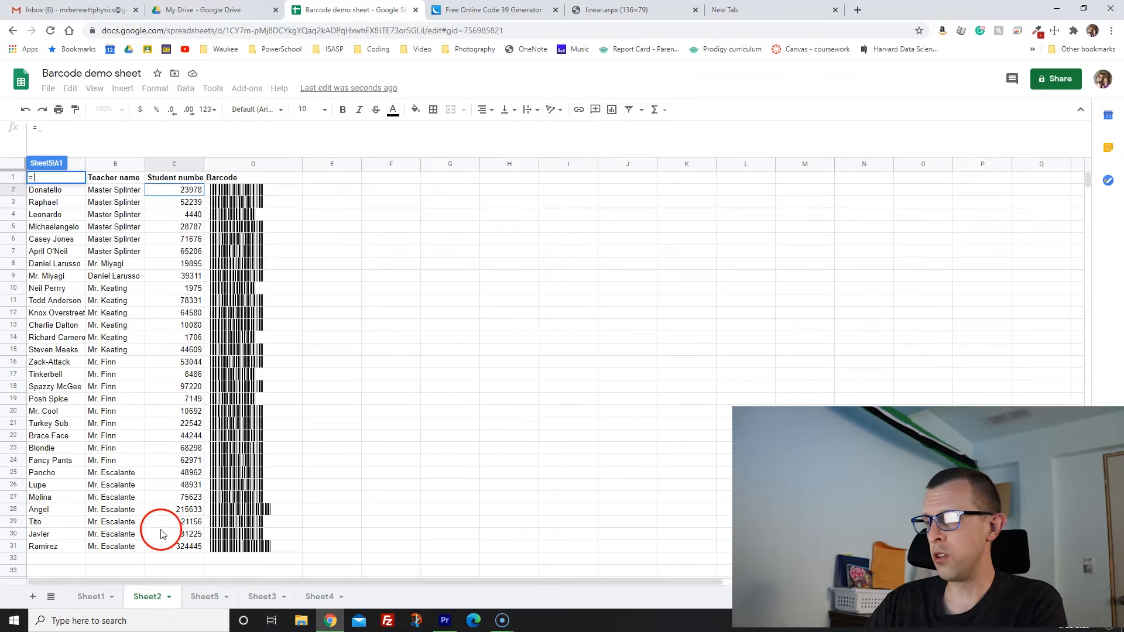
pyautogui.click(270, 192)
pyautogui.press('Return')
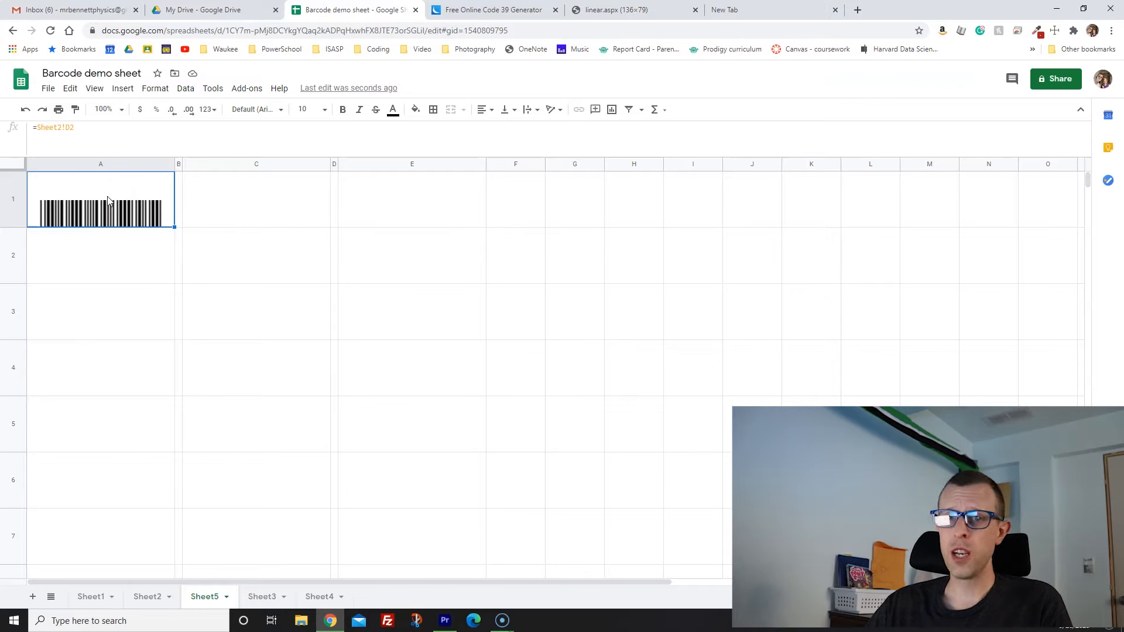
pyautogui.click(12, 217)
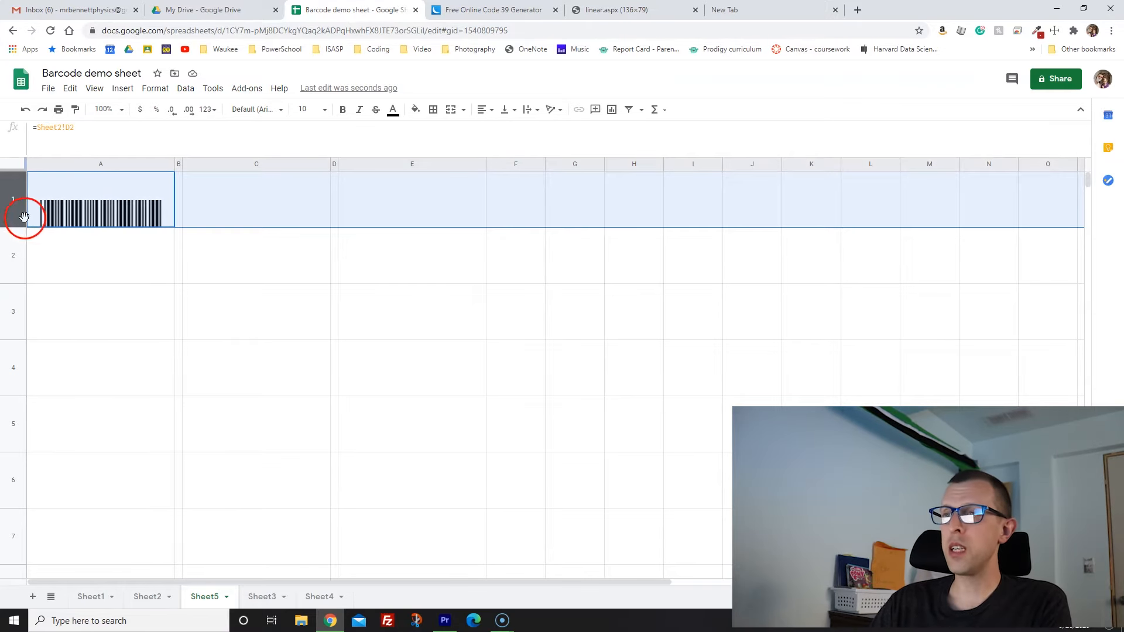
# - Undo the recent row changes and set rows 1–20 to 60 pixels tall
pyautogui.scroll(-5, 132, 253)
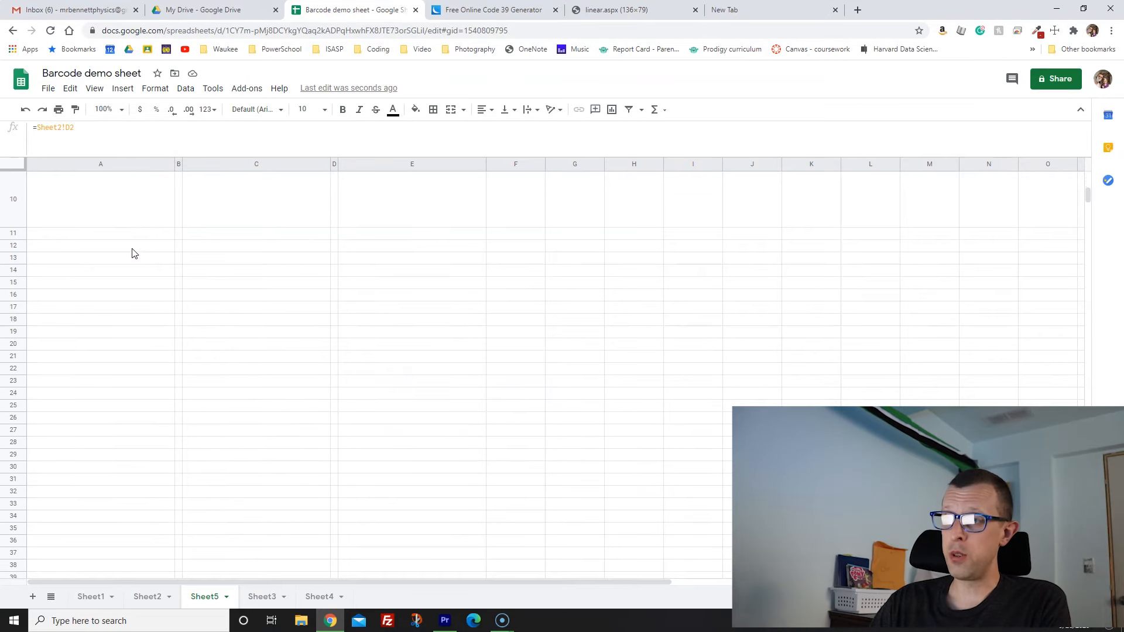
pyautogui.scroll(5, 62, 371)
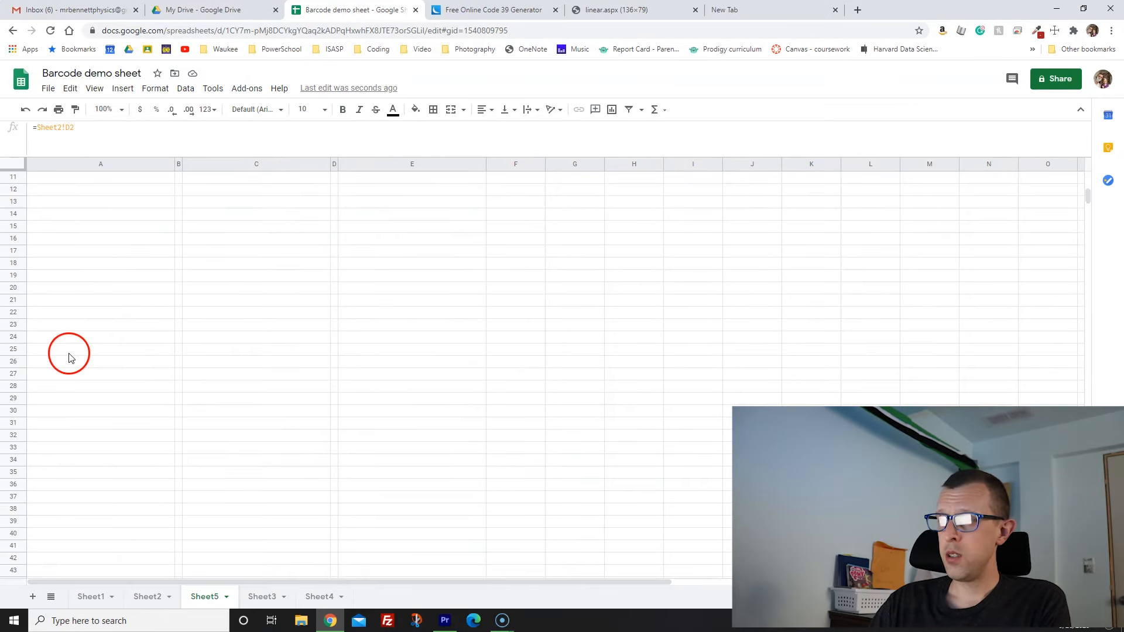
pyautogui.hotkey('ctrl', 'z')
pyautogui.hotkey('ctrl', 'z')
pyautogui.scroll(-3, 113, 268)
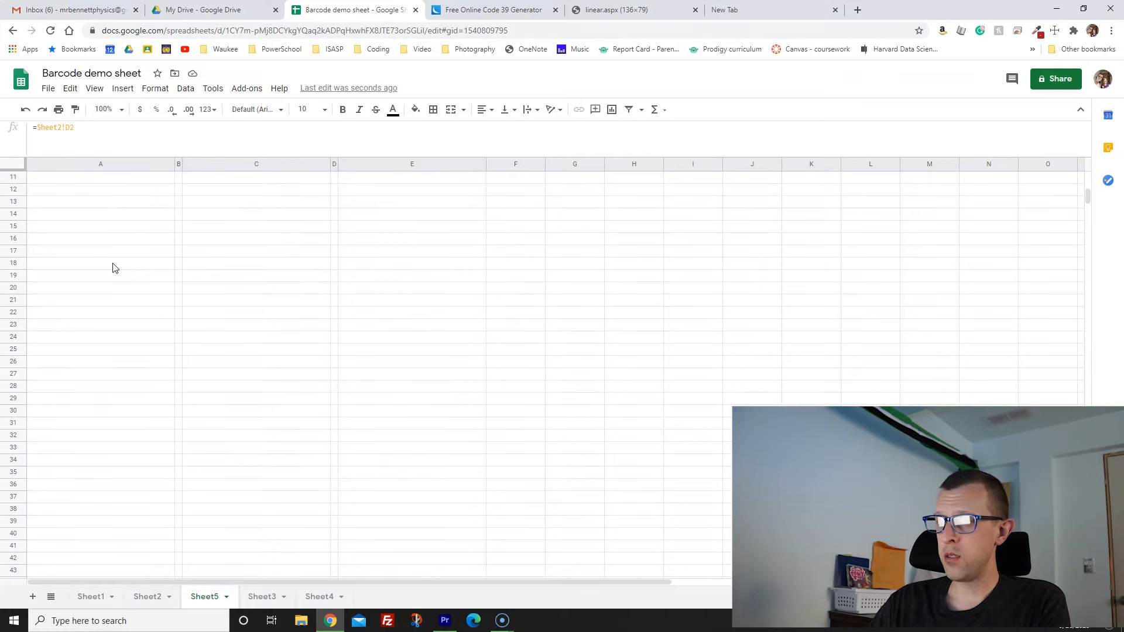
pyautogui.keyDown('shift'); pyautogui.click(13, 287); pyautogui.keyUp('shift')
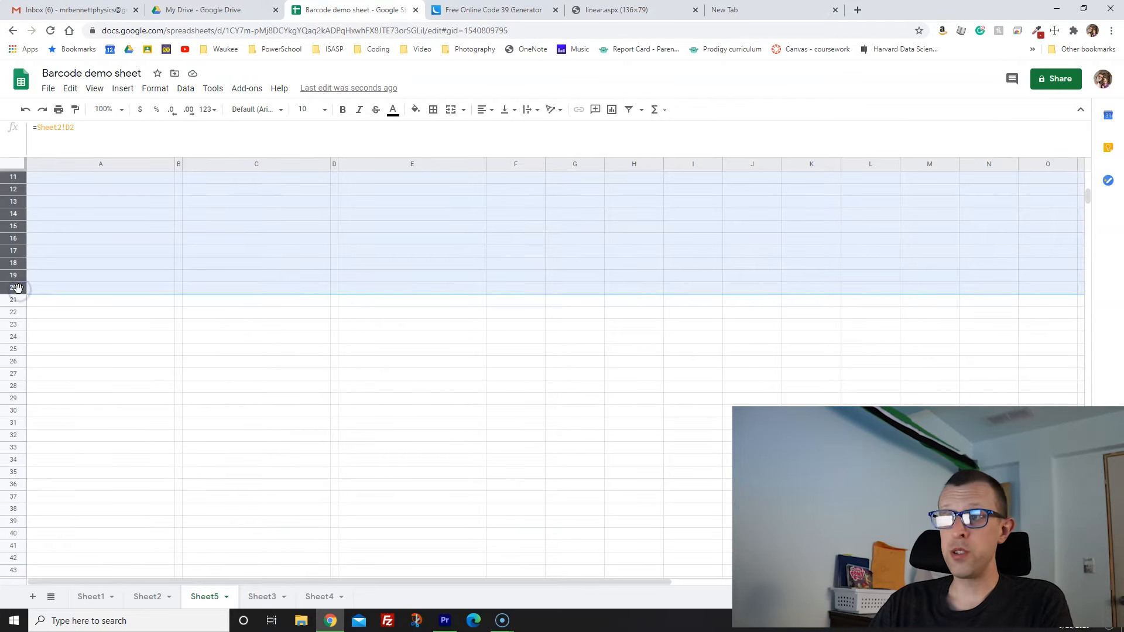
pyautogui.rightClick(14, 265)
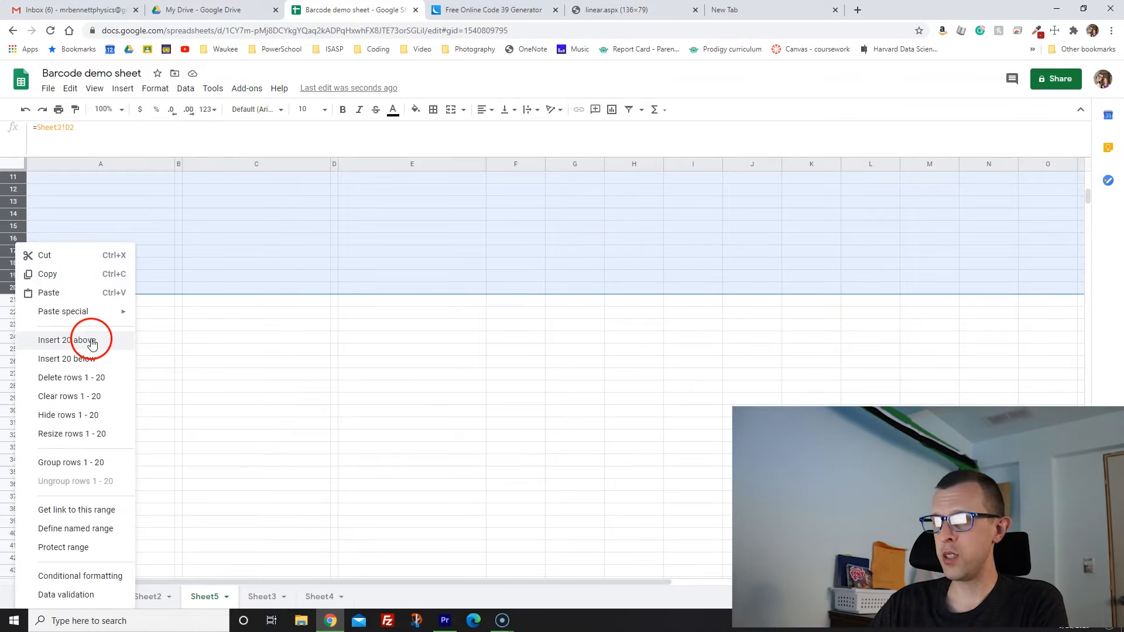
pyautogui.click(88, 440)
pyautogui.click(538, 327)
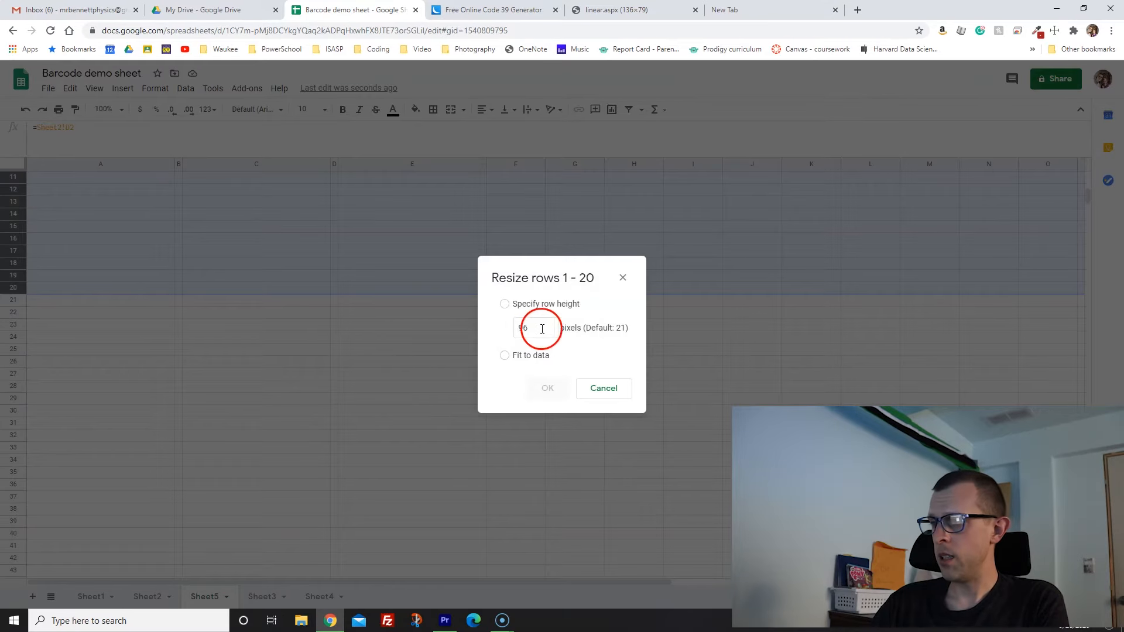
pyautogui.write('96')
pyautogui.click(603, 388)
pyautogui.click(557, 398)
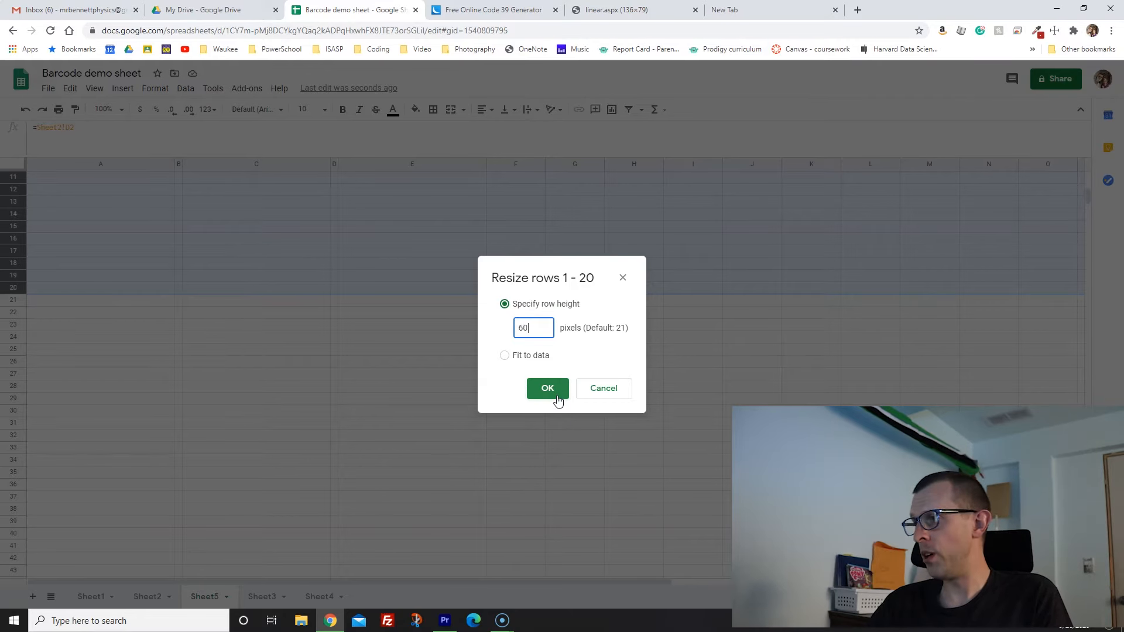
pyautogui.click(557, 398)
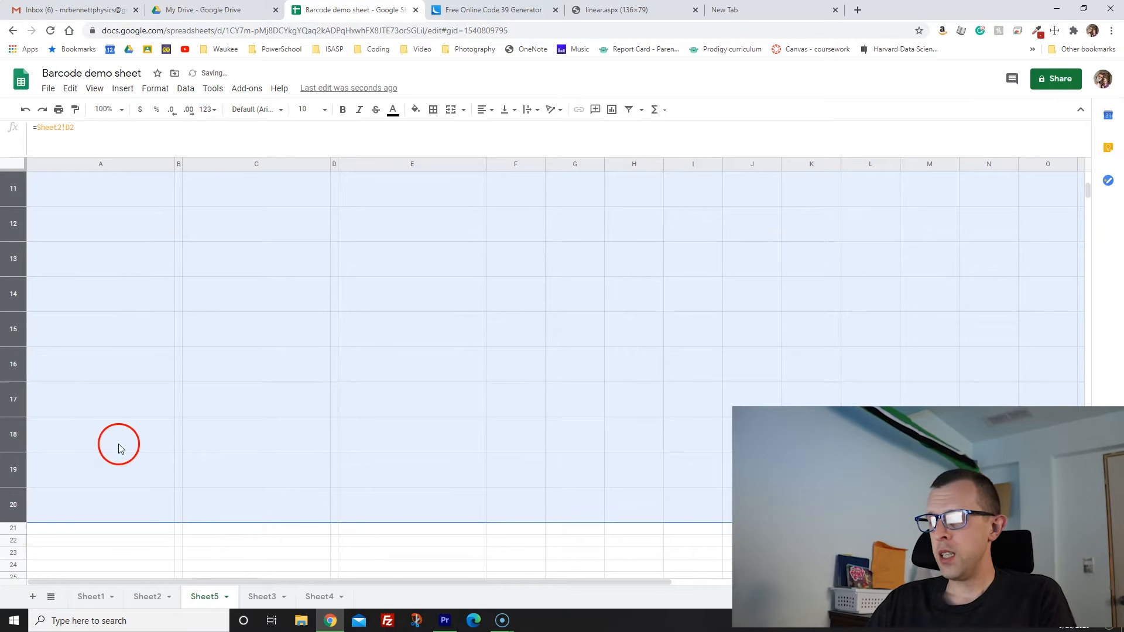
# - Shrink the even rows 2 through 20 to 36-pixel spacer rows
pyautogui.scroll(6, 115, 444)
pyautogui.click(93, 261)
pyautogui.click(13, 225)
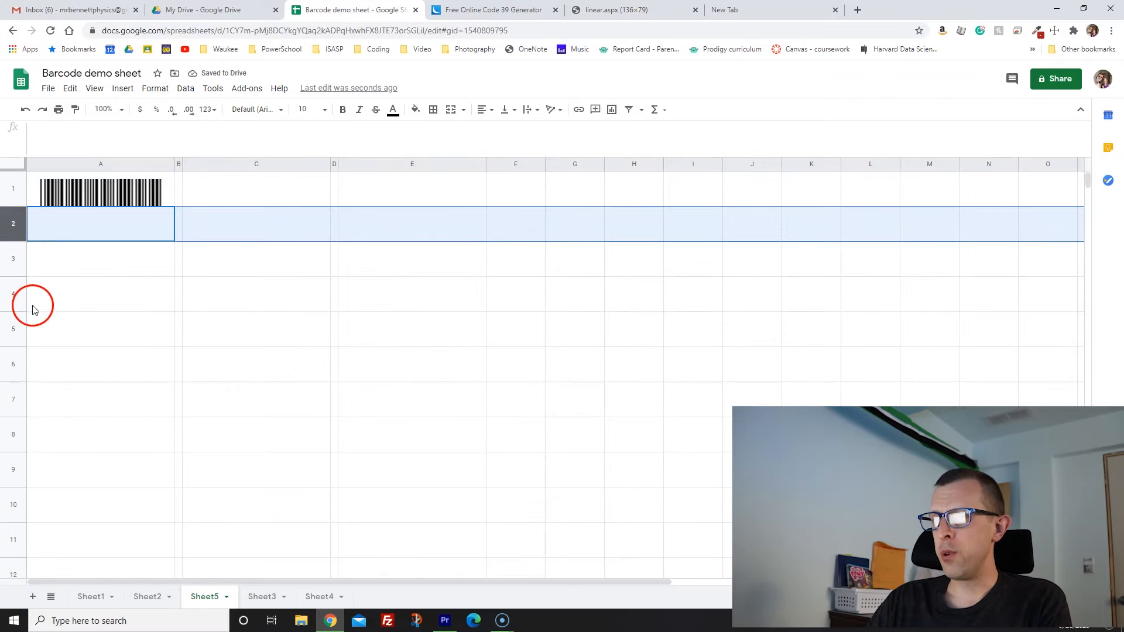
pyautogui.keyDown('ctrl'); pyautogui.click(13, 299); pyautogui.keyUp('ctrl')
pyautogui.keyDown('ctrl'); pyautogui.click(14, 363); pyautogui.keyUp('ctrl')
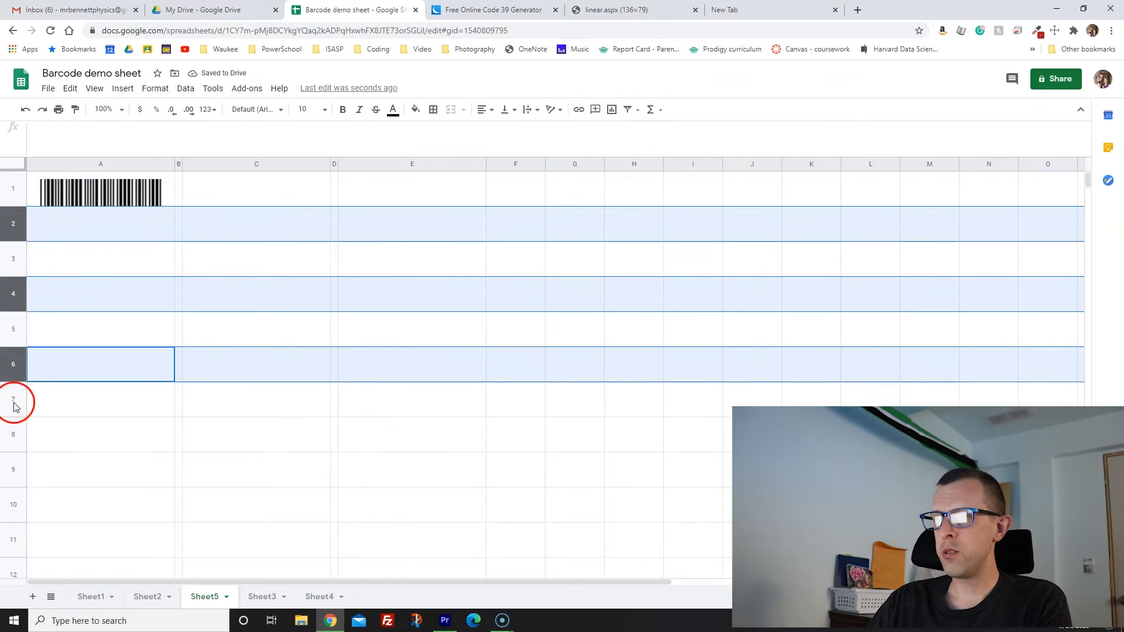
pyautogui.keyDown('ctrl'); pyautogui.click(13, 437); pyautogui.keyUp('ctrl')
pyautogui.keyDown('ctrl'); pyautogui.click(14, 506); pyautogui.keyUp('ctrl')
pyautogui.scroll(-2, 101, 468)
pyautogui.scroll(-1, 101, 468)
pyautogui.keyDown('ctrl'); pyautogui.click(13, 363); pyautogui.keyUp('ctrl')
pyautogui.keyDown('ctrl'); pyautogui.click(13, 434); pyautogui.keyUp('ctrl')
pyautogui.keyDown('ctrl'); pyautogui.click(16, 509); pyautogui.keyUp('ctrl')
pyautogui.keyDown('ctrl'); pyautogui.click(14, 574); pyautogui.keyUp('ctrl')
pyautogui.scroll(-2, 58, 544)
pyautogui.keyDown('ctrl'); pyautogui.click(19, 516); pyautogui.keyUp('ctrl')
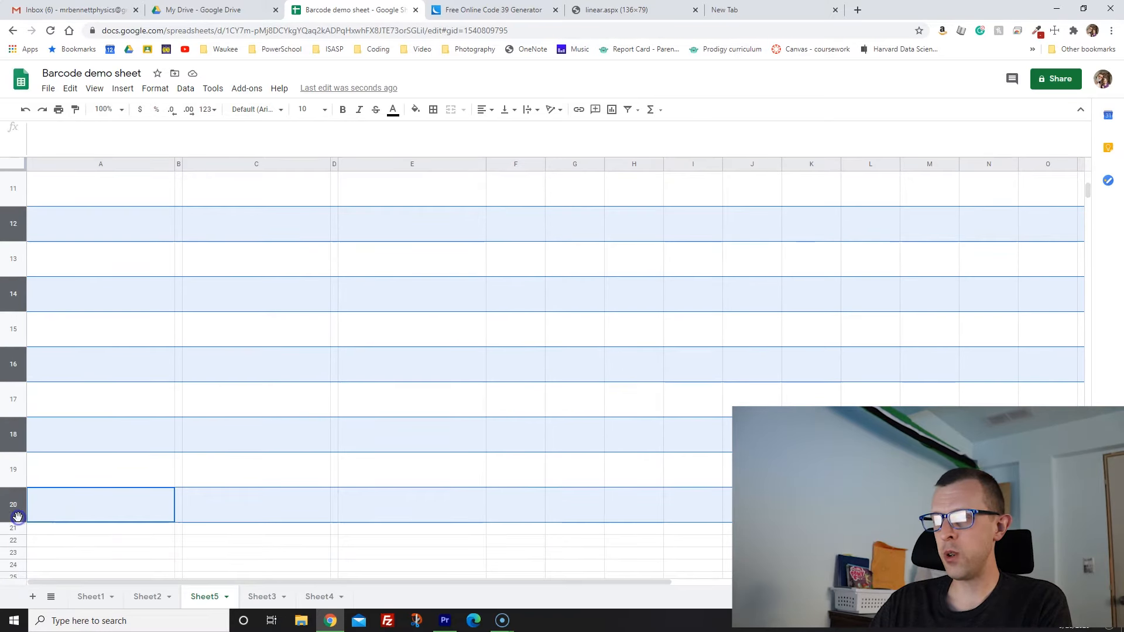
pyautogui.rightClick(19, 516)
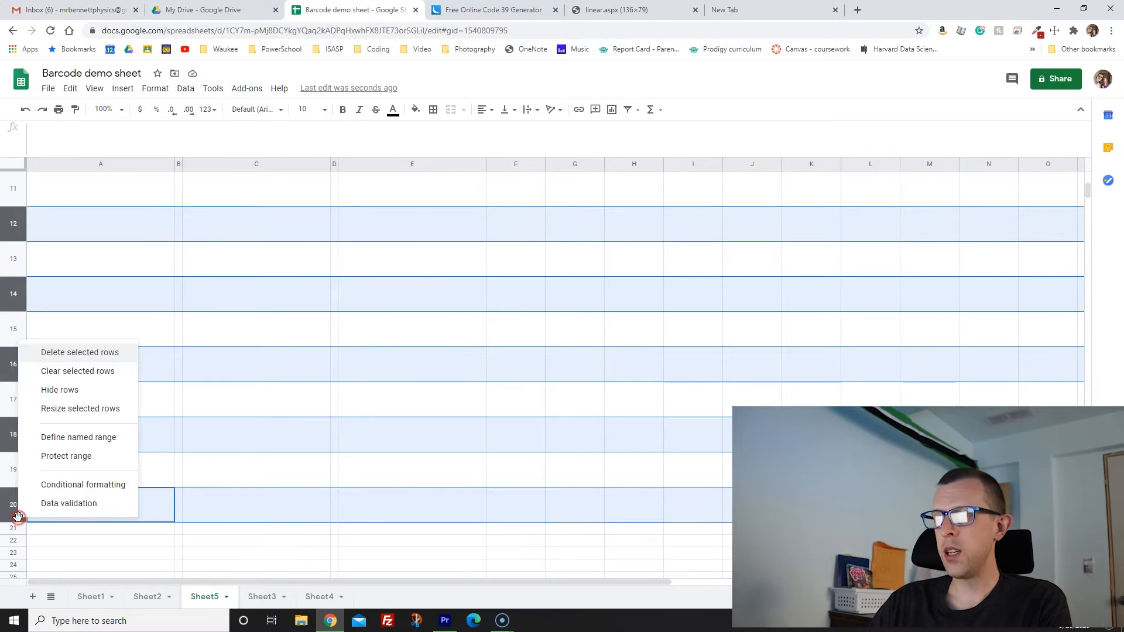
pyautogui.click(62, 410)
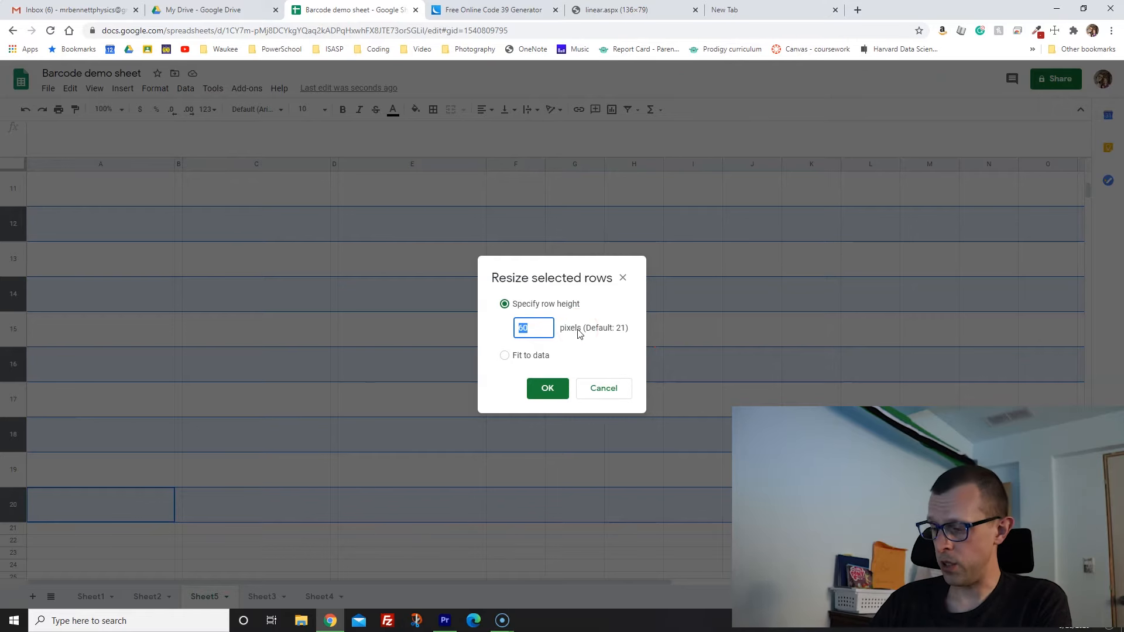
pyautogui.click(561, 393)
# - Delete the barcode formula from cell A1
pyautogui.hotkey('ctrl', 'Home')
pyautogui.press('Delete')
pyautogui.press('Right')
pyautogui.press('Left')
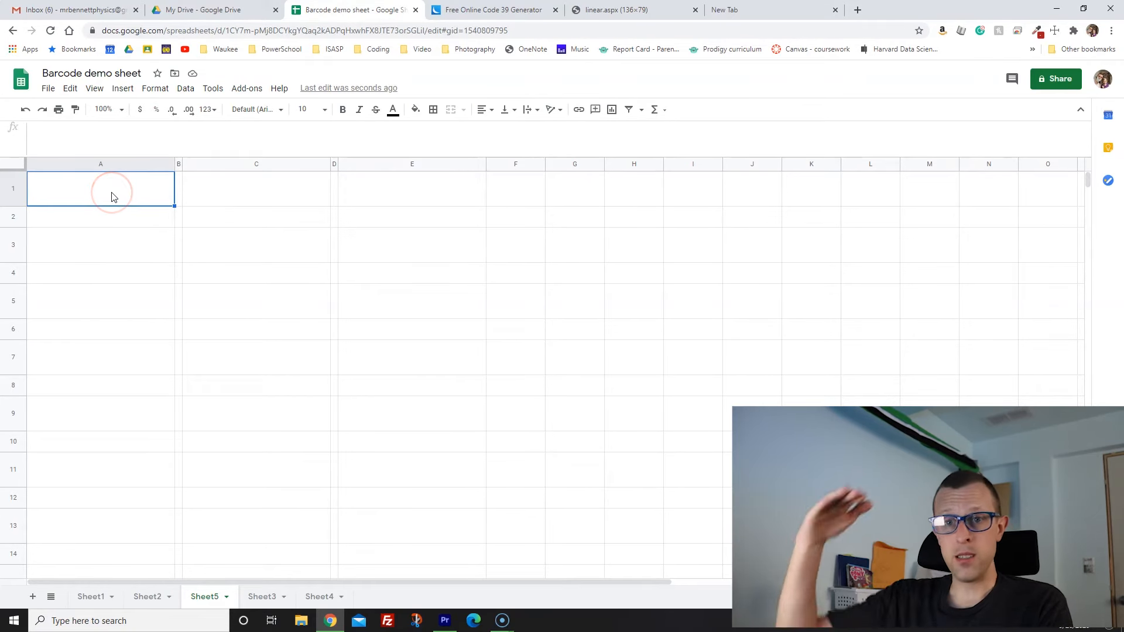
# - Widen column H on Sheet5 to about the label-column width and select cell H1
pyautogui.click(93, 196)
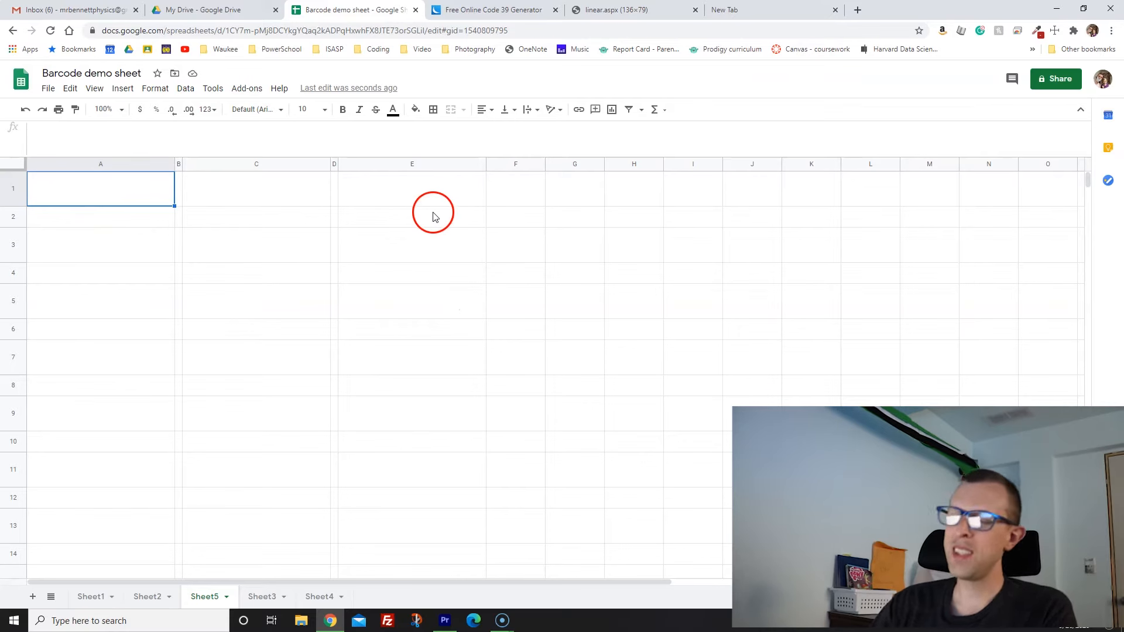
pyautogui.moveTo(721, 161); pyautogui.dragTo(765, 161)
pyautogui.click(685, 190)
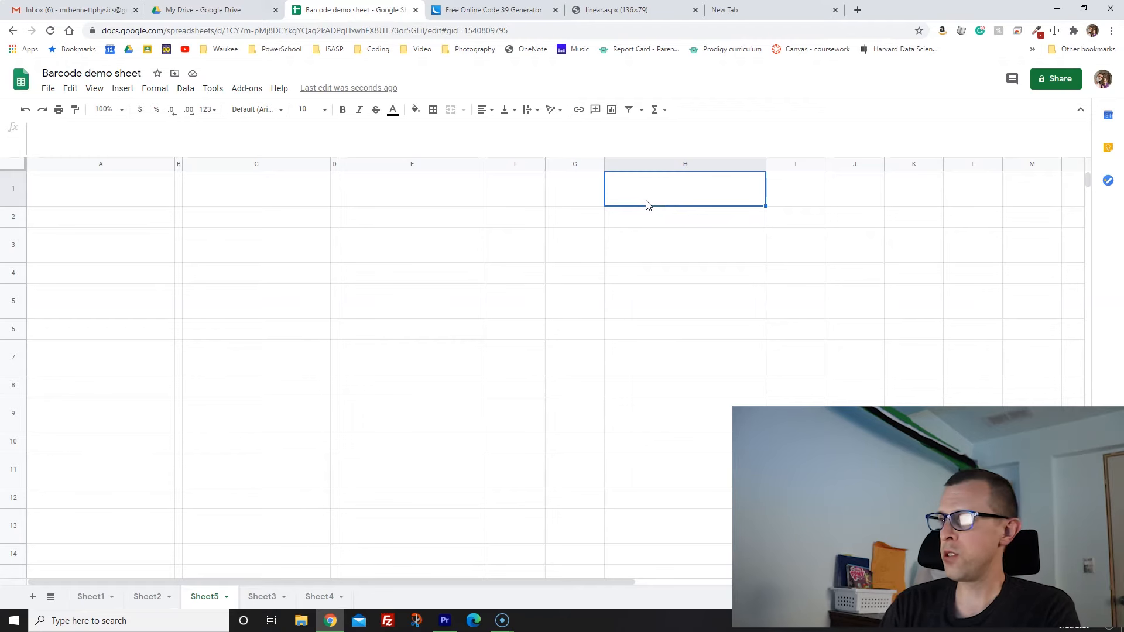
# - Start the H1 formula with Sheet2!A2, the first student's name, followed by a line-break string
pyautogui.write('=')
pyautogui.click(160, 598)
pyautogui.click(159, 597)
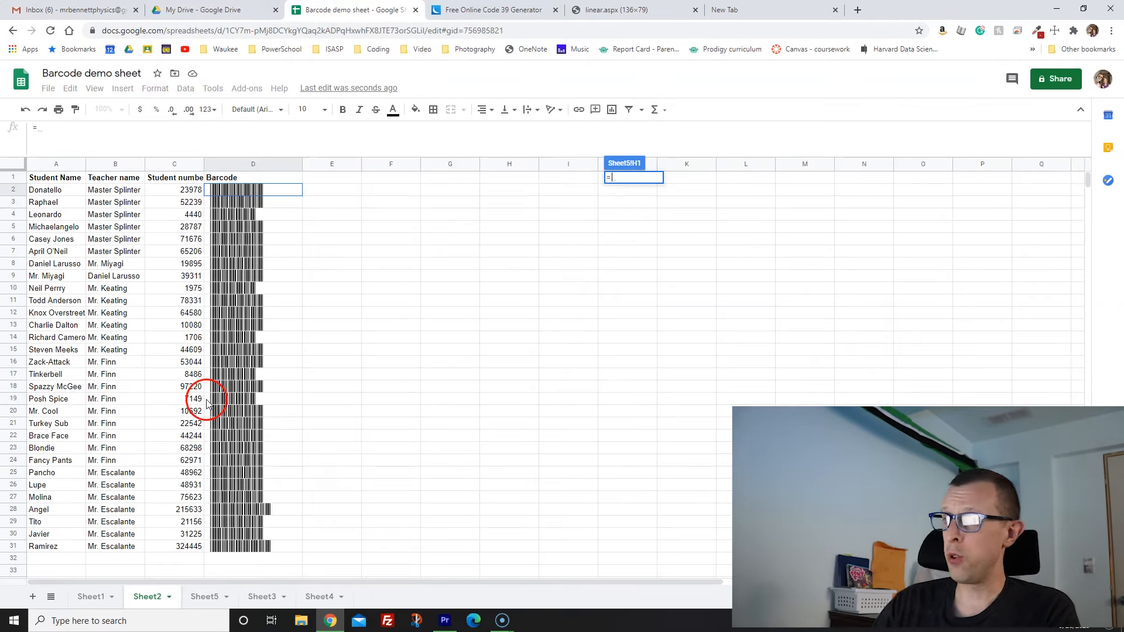
pyautogui.click(60, 192)
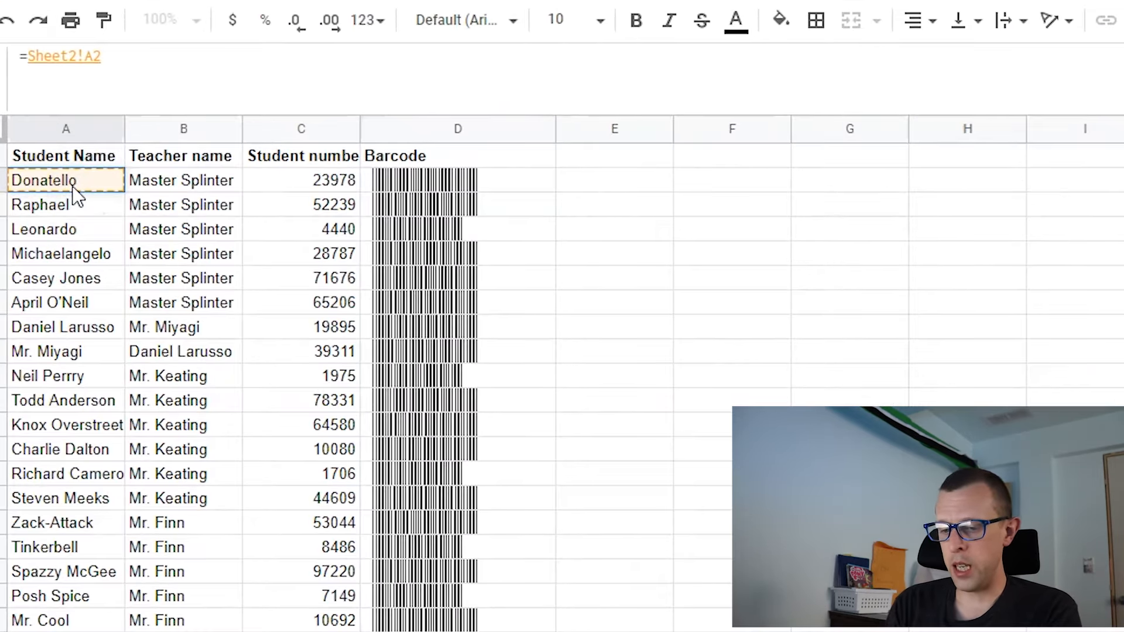
pyautogui.write('&')
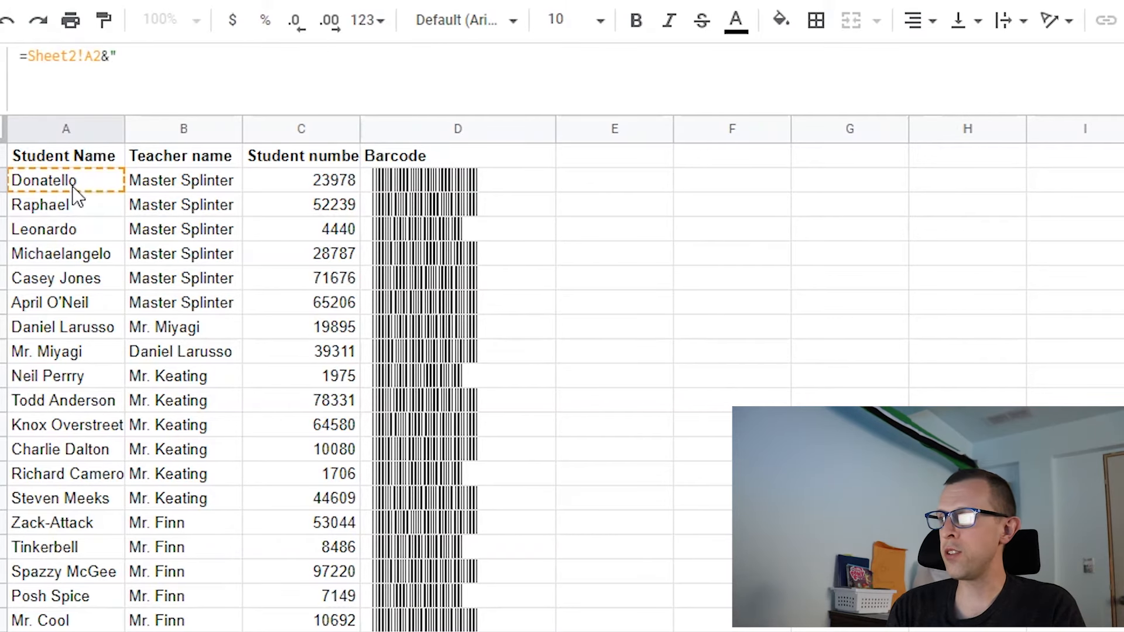
pyautogui.write('"')
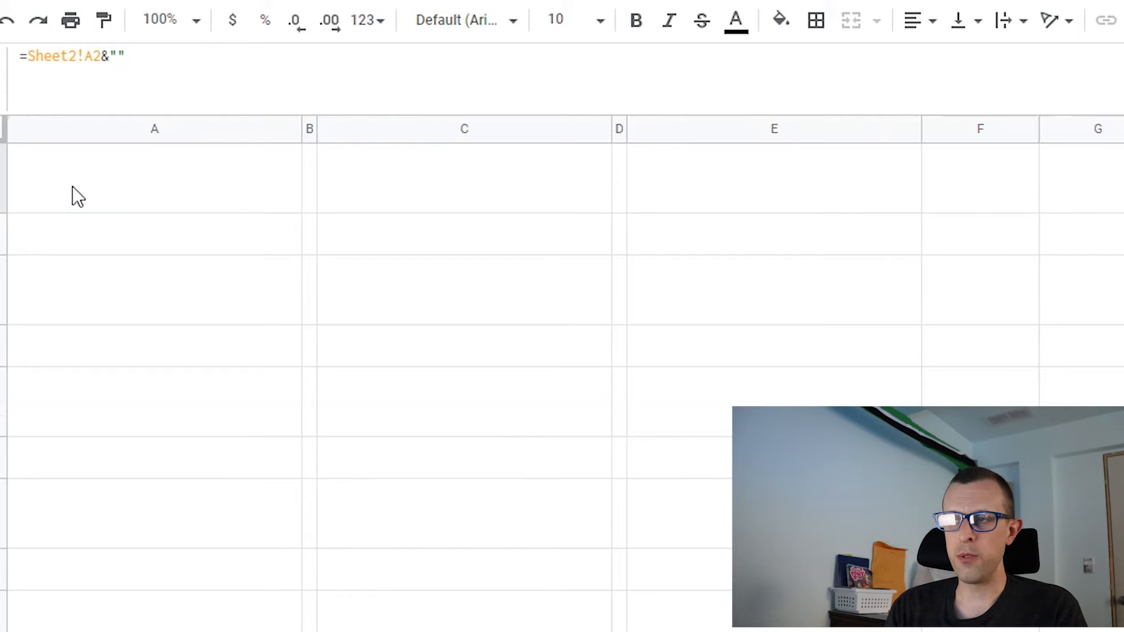
pyautogui.click(171, 56)
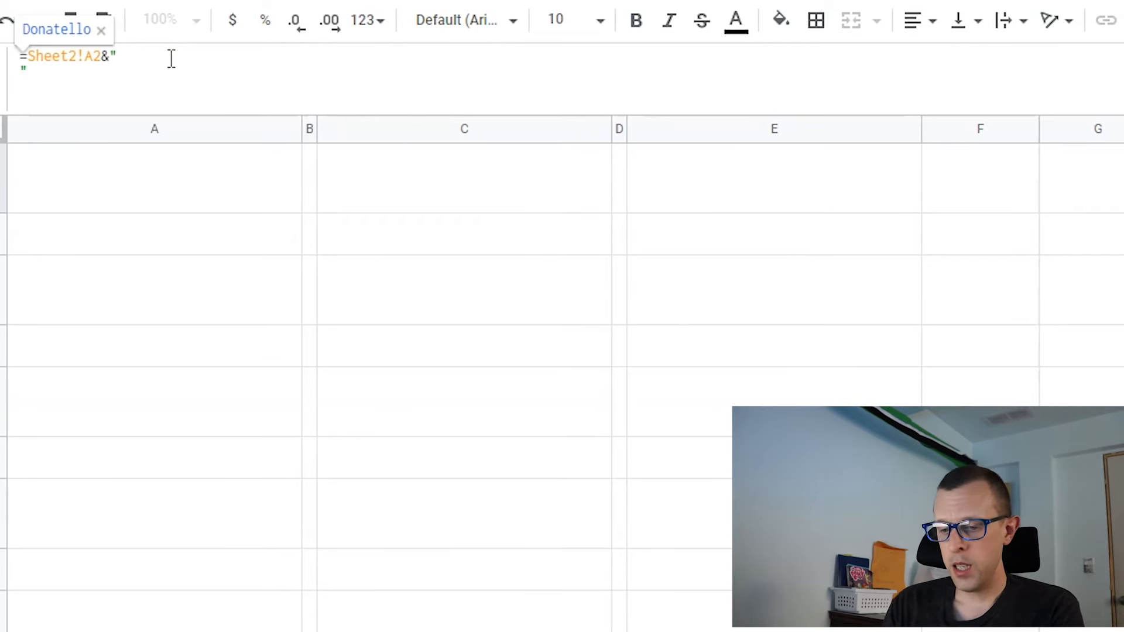
# - Append Sheet2's B2 teacher and C2 number on separate lines and commit the H1 formula
pyautogui.write('&')
pyautogui.click(52, 606)
pyautogui.click(199, 222)
pyautogui.click(195, 186)
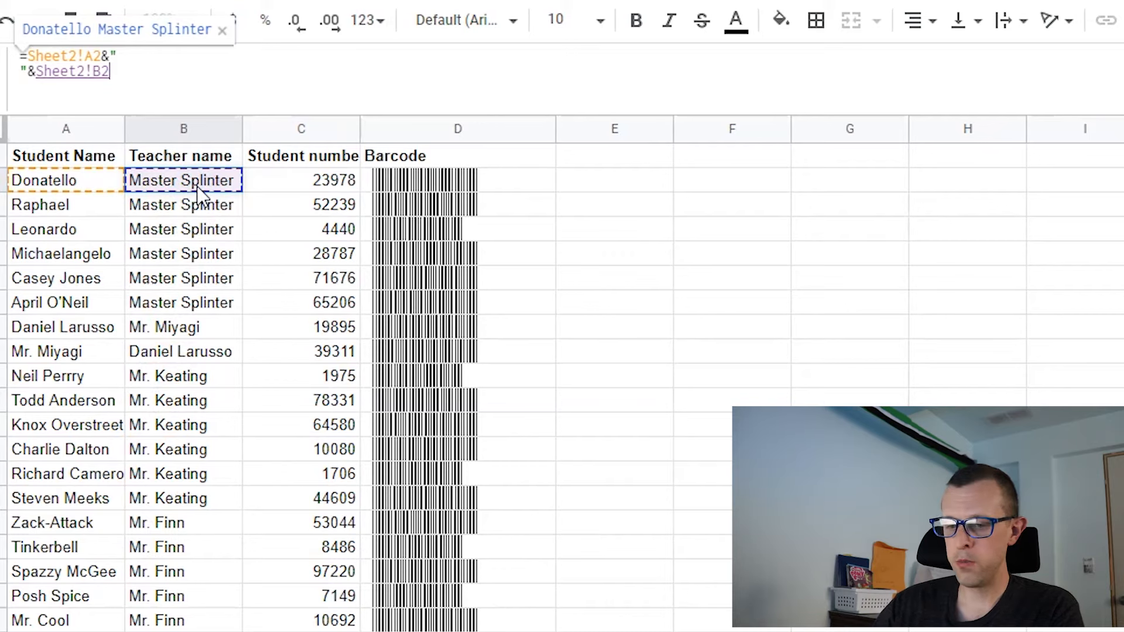
pyautogui.write('&')
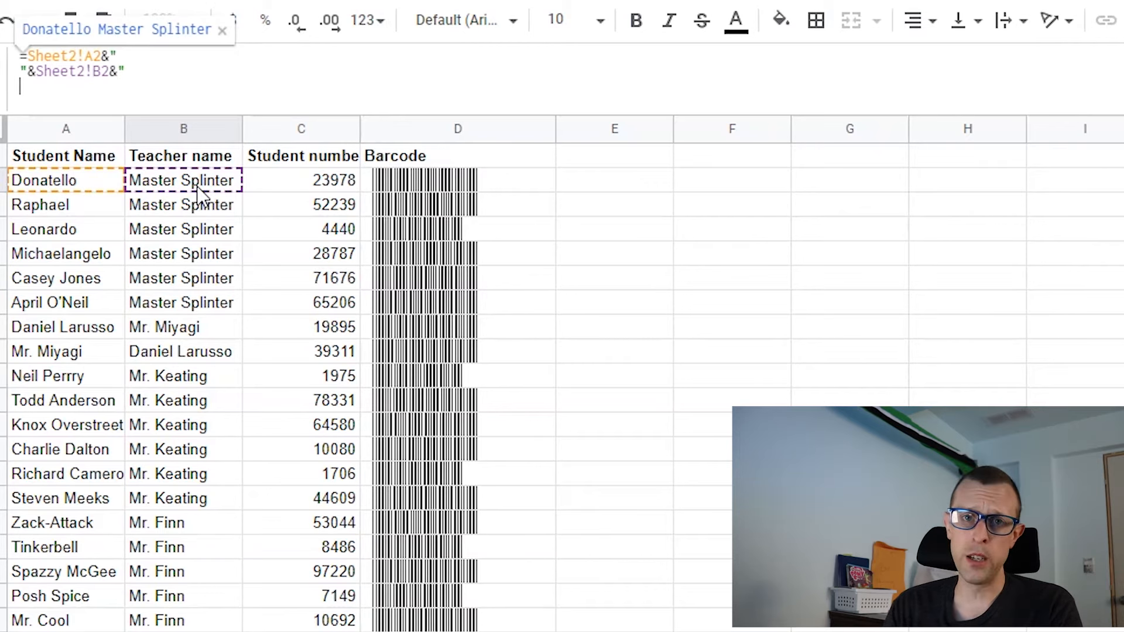
pyautogui.write('"')
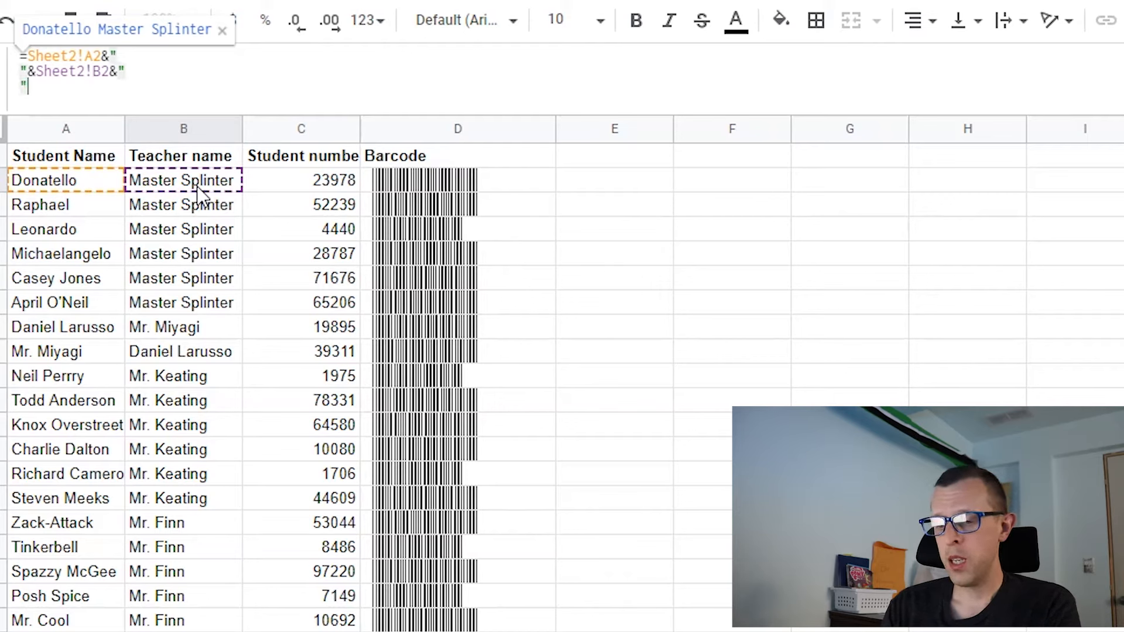
pyautogui.write('&')
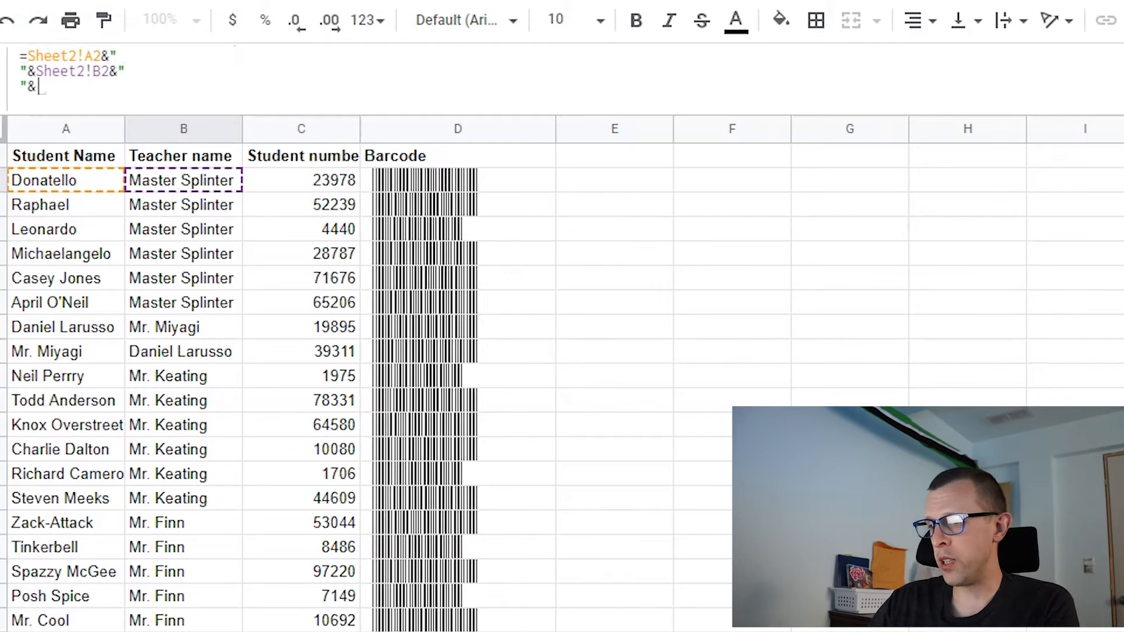
pyautogui.click(338, 187)
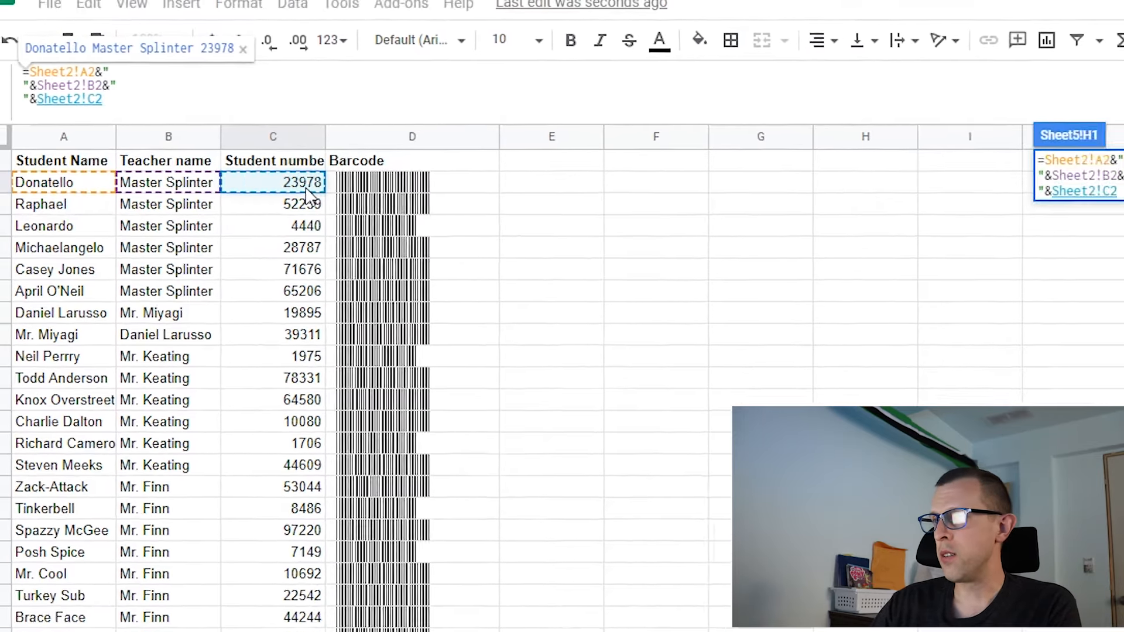
pyautogui.press('Return')
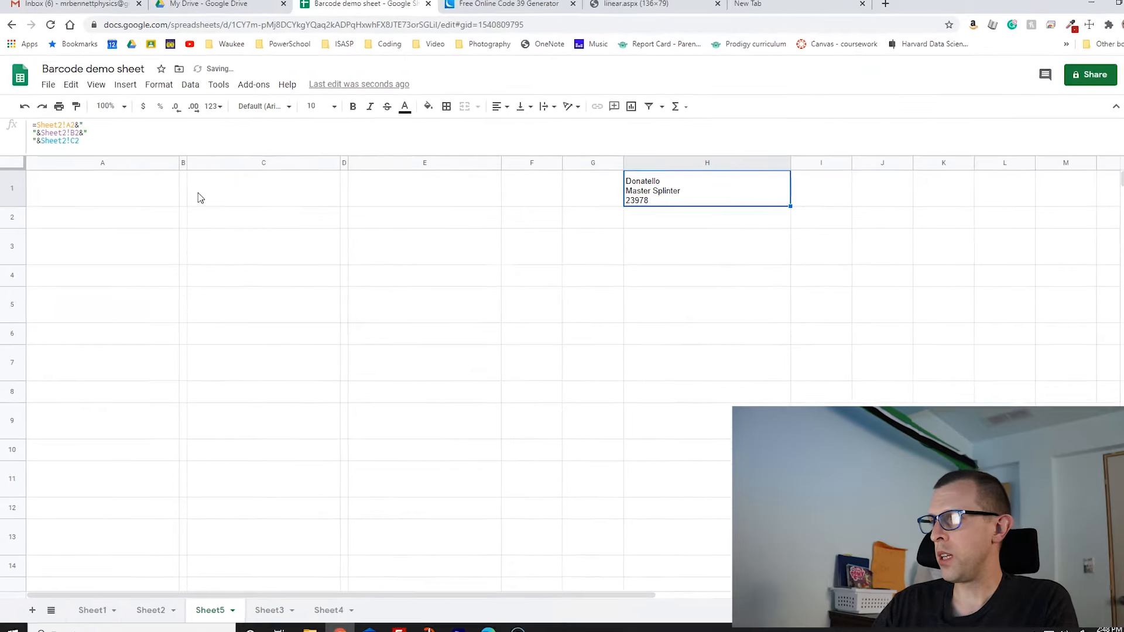
# - Fill the H1 label formula down through H30 with Ctrl+D and check the first results
pyautogui.hotkey('shift', 'Down')
pyautogui.hotkey('shift', 'Down')
pyautogui.hotkey('shift', 'Down')
pyautogui.hotkey('shift', 'Down')
pyautogui.hotkey('shift', 'Down')
pyautogui.hotkey('shift', 'Down')
pyautogui.hotkey('shift', 'Down')
pyautogui.hotkey('shift', 'Down')
pyautogui.hotkey('shift', 'Down')
pyautogui.hotkey('shift', 'Down')
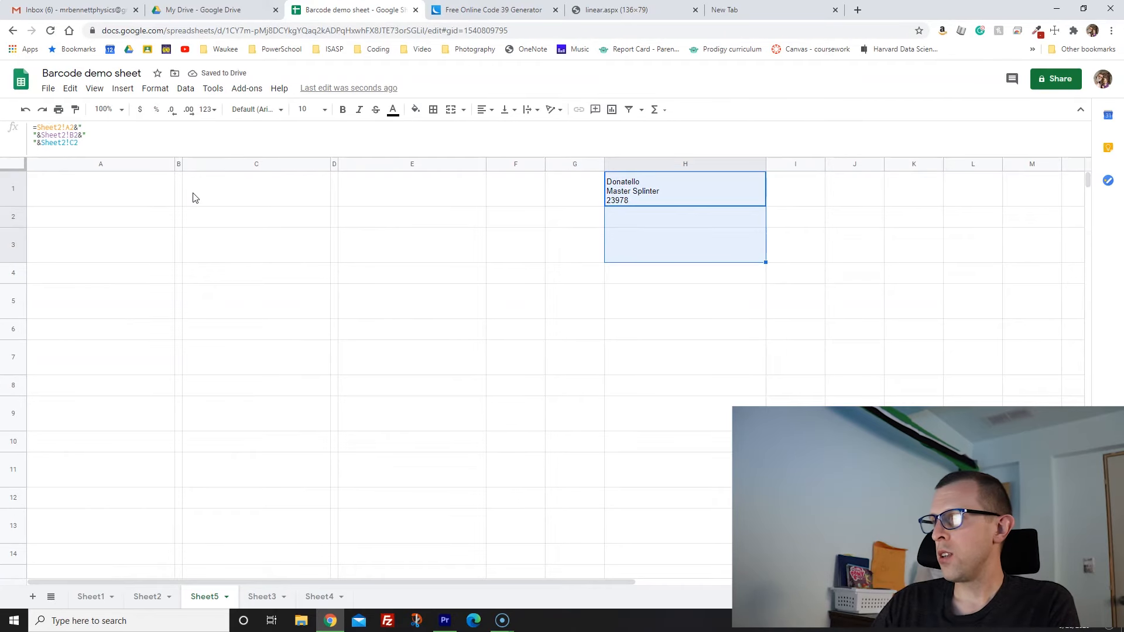
pyautogui.hotkey('shift', 'Down')
pyautogui.hotkey('shift', 'Down')
pyautogui.hotkey('shift', 'Down')
pyautogui.hotkey('shift', 'Down')
pyautogui.hotkey('shift', 'Down')
pyautogui.hotkey('shift', 'Down')
pyautogui.hotkey('shift', 'Down')
pyautogui.hotkey('shift', 'Down')
pyautogui.hotkey('shift', 'Down')
pyautogui.hotkey('shift', 'Down')
pyautogui.hotkey('shift', 'Down')
pyautogui.hotkey('shift', 'Down')
pyautogui.hotkey('shift', 'Down')
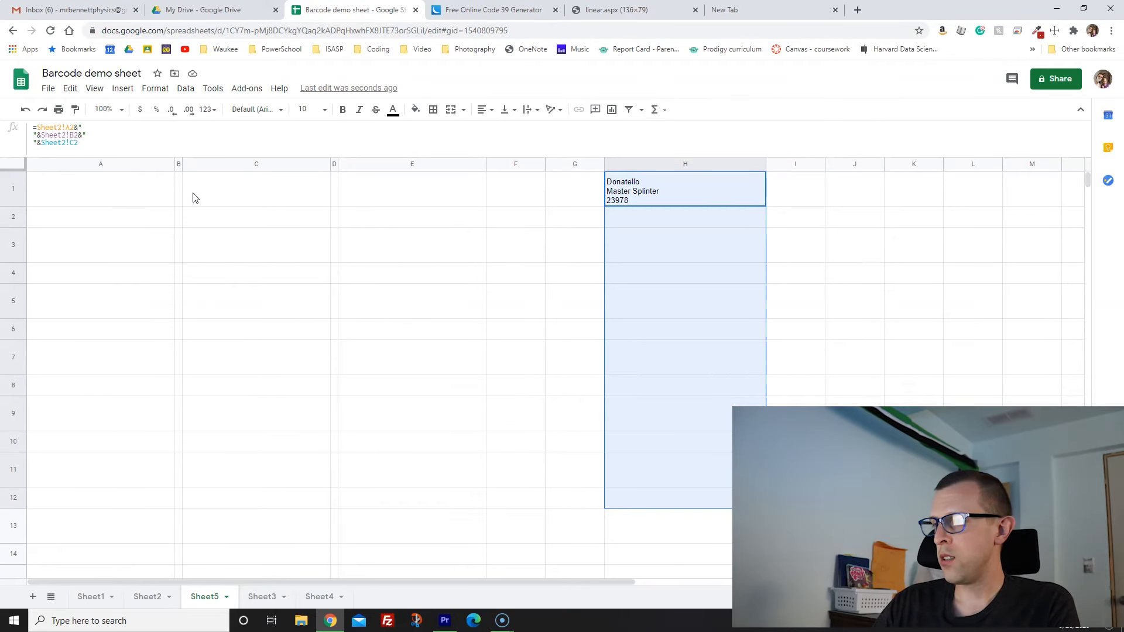
pyautogui.hotkey('shift', 'Down')
pyautogui.hotkey('shift', 'Down')
pyautogui.hotkey('shift', 'Down')
pyautogui.hotkey('shift', 'Down')
pyautogui.hotkey('shift', 'Down')
pyautogui.hotkey('shift', 'Down')
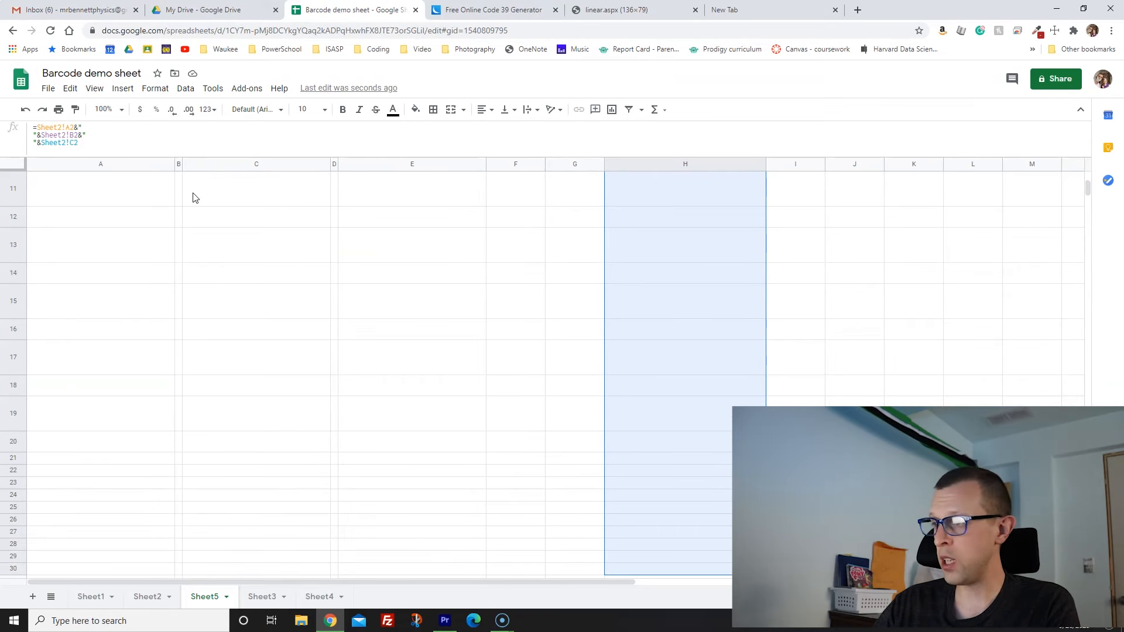
pyautogui.hotkey('ctrl', 'd')
pyautogui.press('Down')
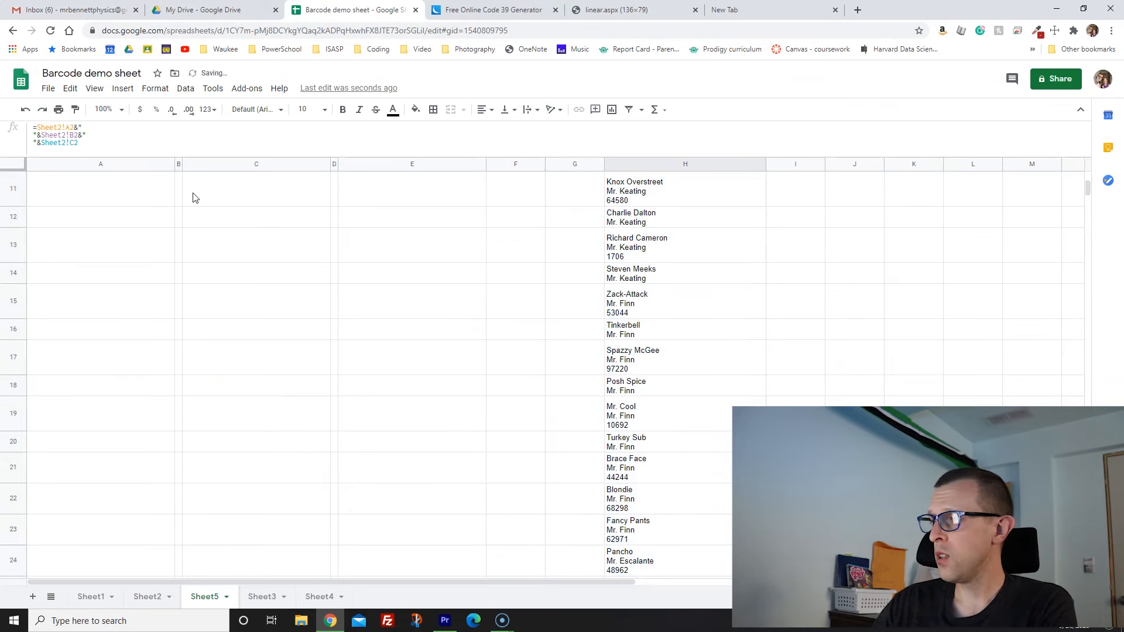
pyautogui.press('Down')
pyautogui.press('Down')
pyautogui.press('Down')
pyautogui.press('Up')
pyautogui.press('Up')
pyautogui.press('Up')
pyautogui.press('Up')
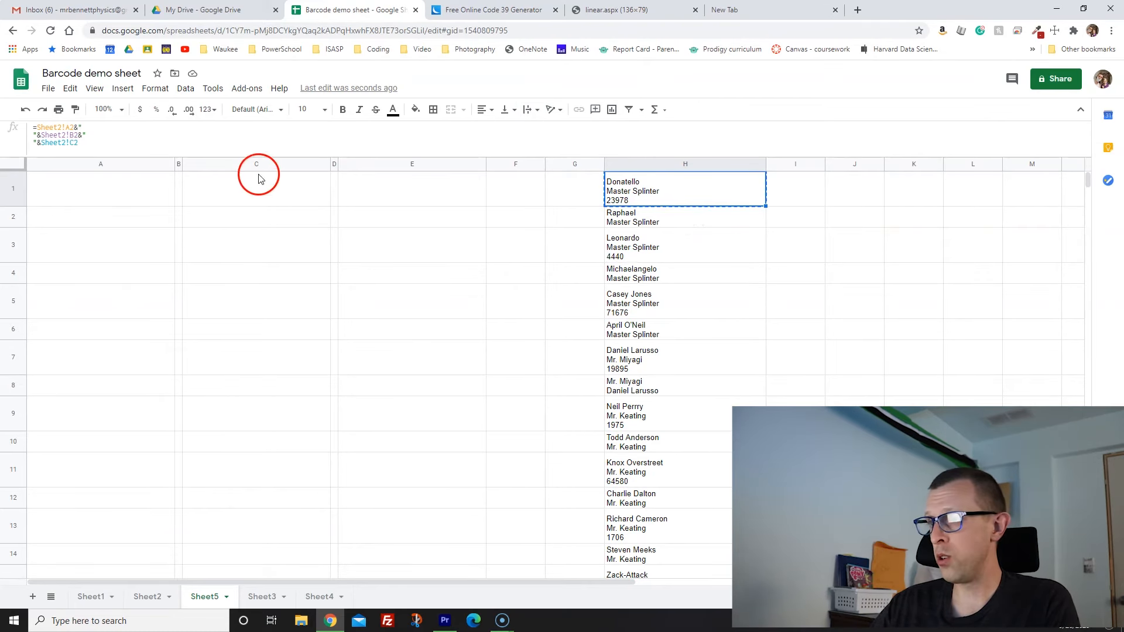
# - Place the first three labels from column H into A1, C1 and E1
pyautogui.click(119, 186)
pyautogui.hotkey('ctrl', 'v')
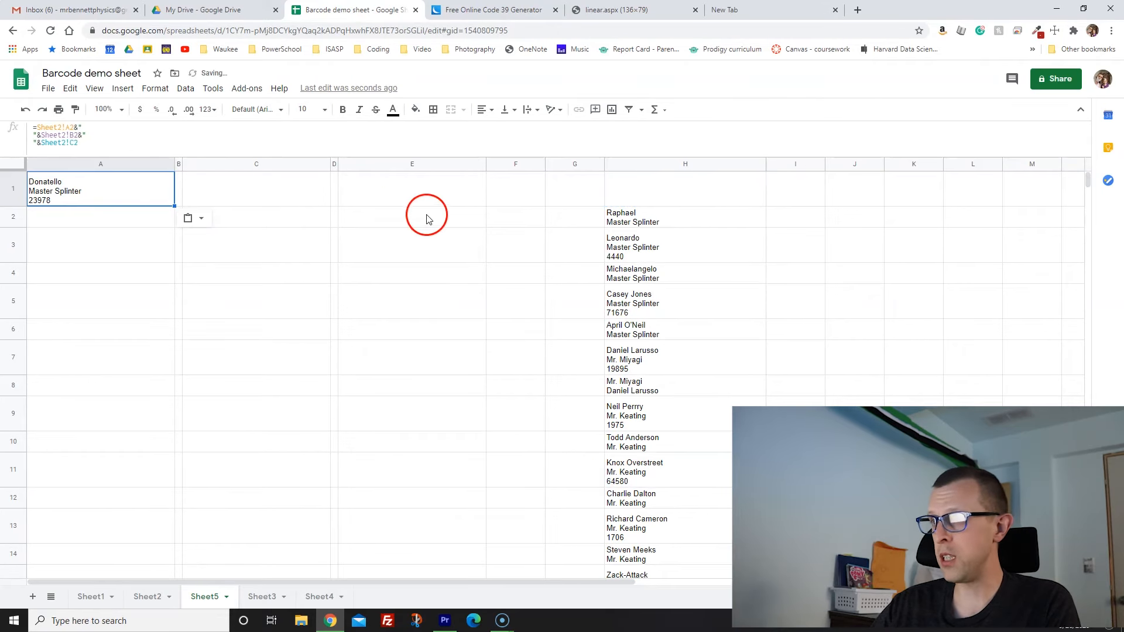
pyautogui.click(654, 219)
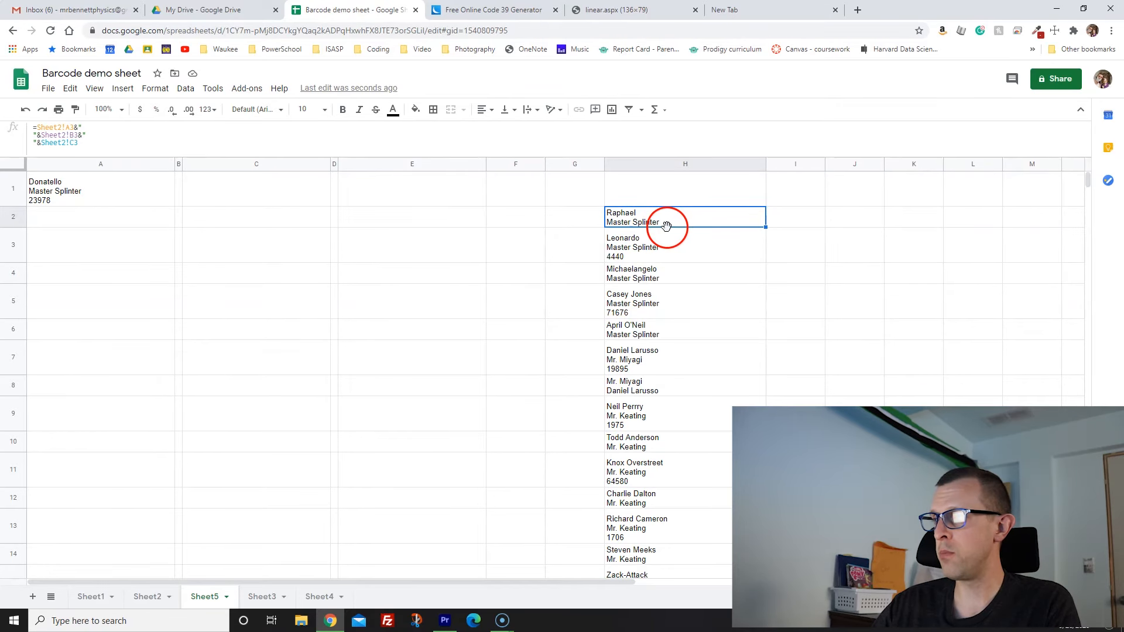
pyautogui.moveTo(668, 223); pyautogui.dragTo(266, 192)
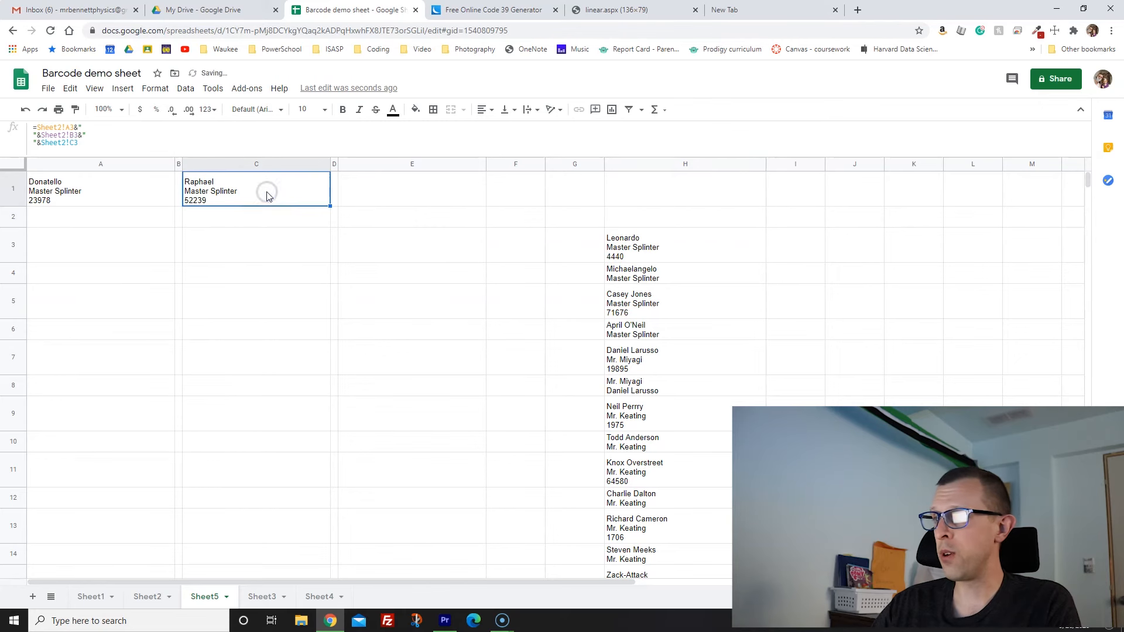
pyautogui.click(657, 230)
pyautogui.moveTo(656, 230); pyautogui.dragTo(431, 191)
# - Move the next three labels from column H into A3, C3 and E3
pyautogui.click(644, 274)
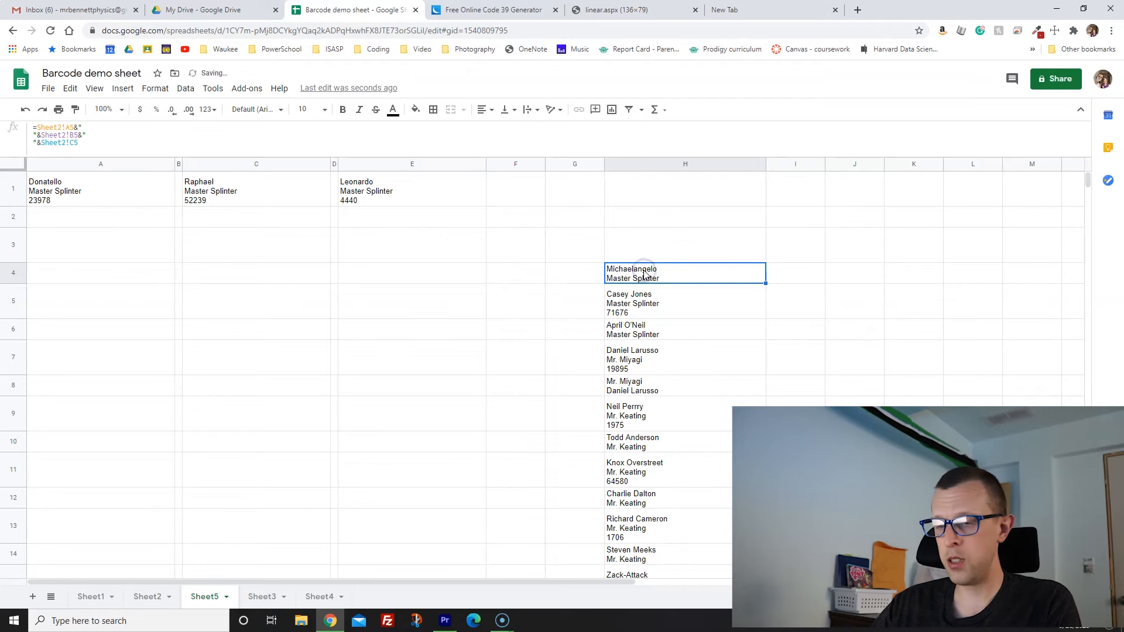
pyautogui.click(143, 252)
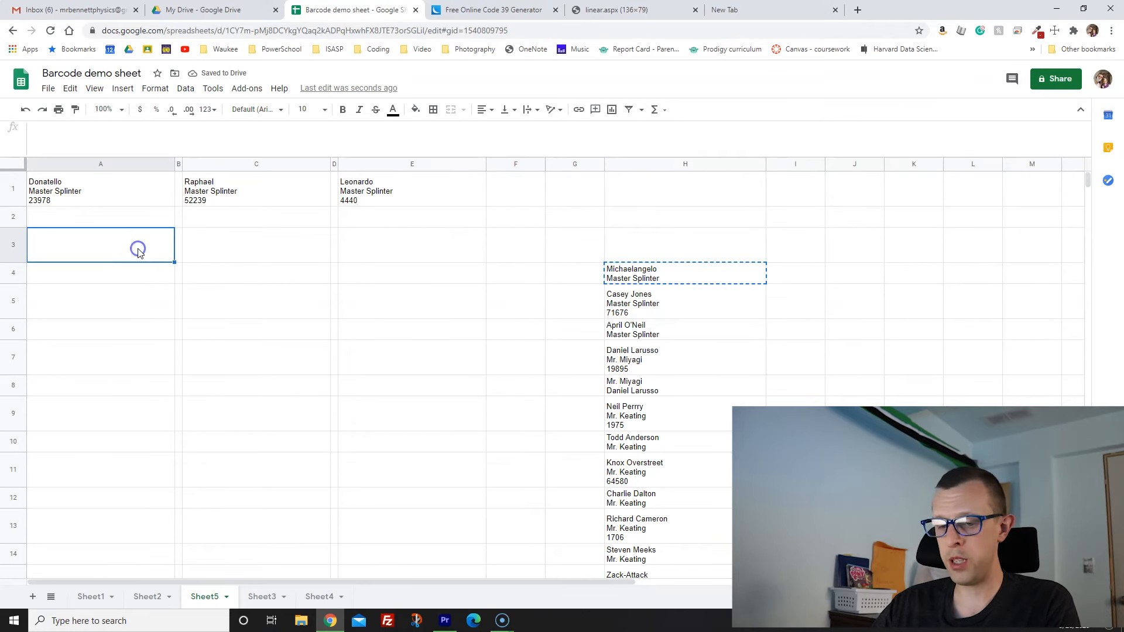
pyautogui.hotkey('ctrl', 'v')
pyautogui.click(632, 298)
pyautogui.hotkey('ctrl', 'x')
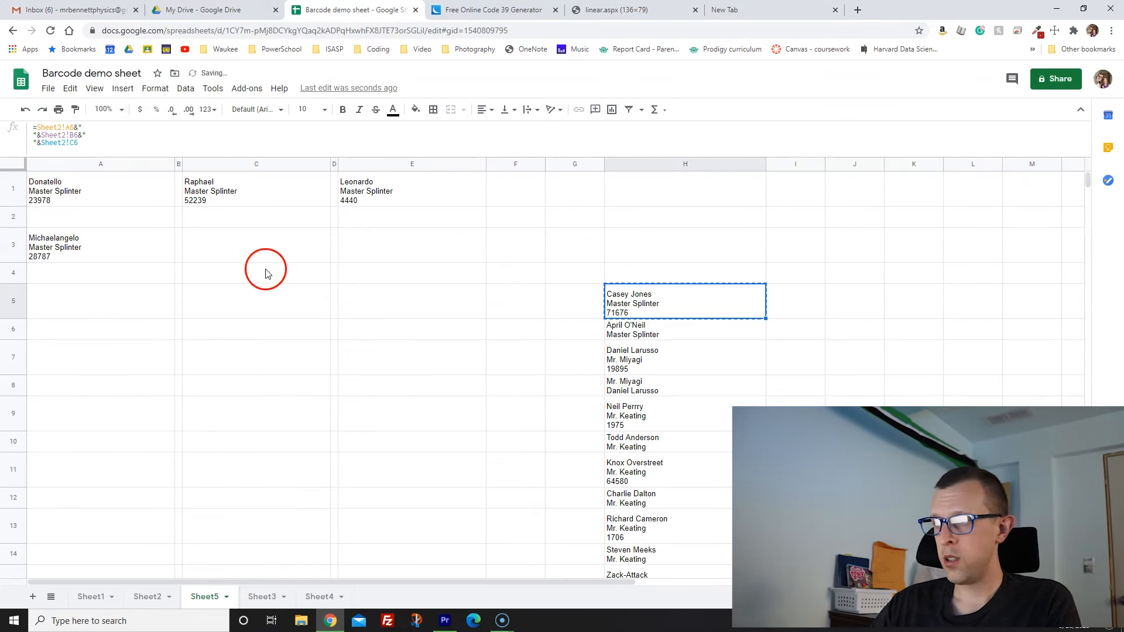
pyautogui.click(260, 265)
pyautogui.hotkey('ctrl', 'v')
pyautogui.click(648, 332)
pyautogui.hotkey('ctrl', 'x')
pyautogui.click(379, 238)
pyautogui.hotkey('ctrl', 'v')
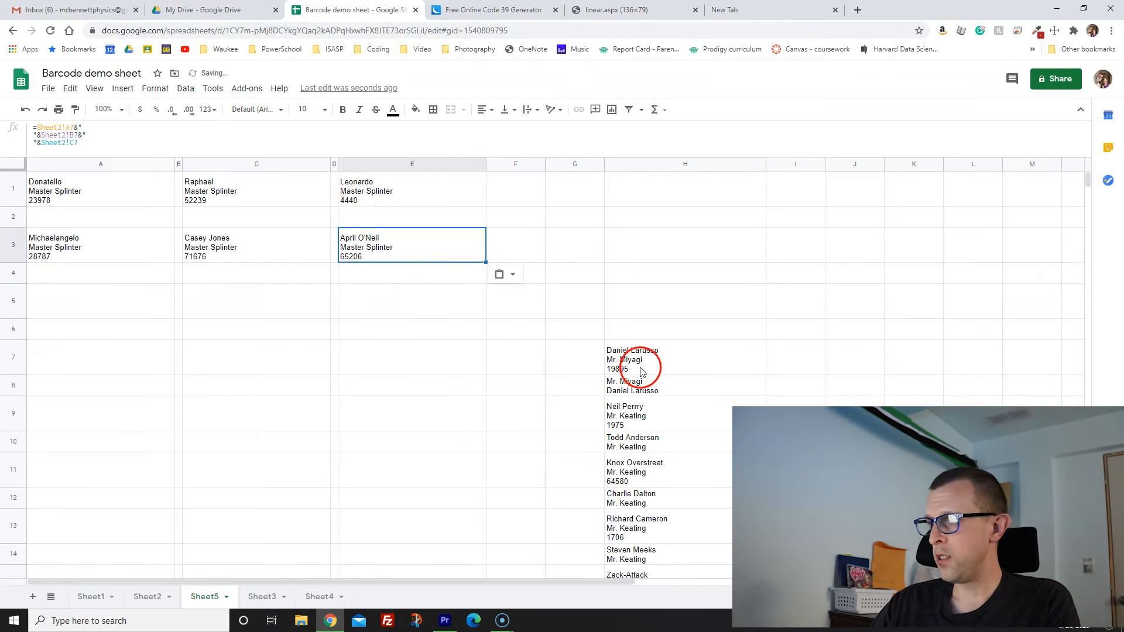
# - Move the next three labels into A5, C5 and E5
pyautogui.click(649, 371)
pyautogui.hotkey('ctrl', 'x')
pyautogui.click(116, 309)
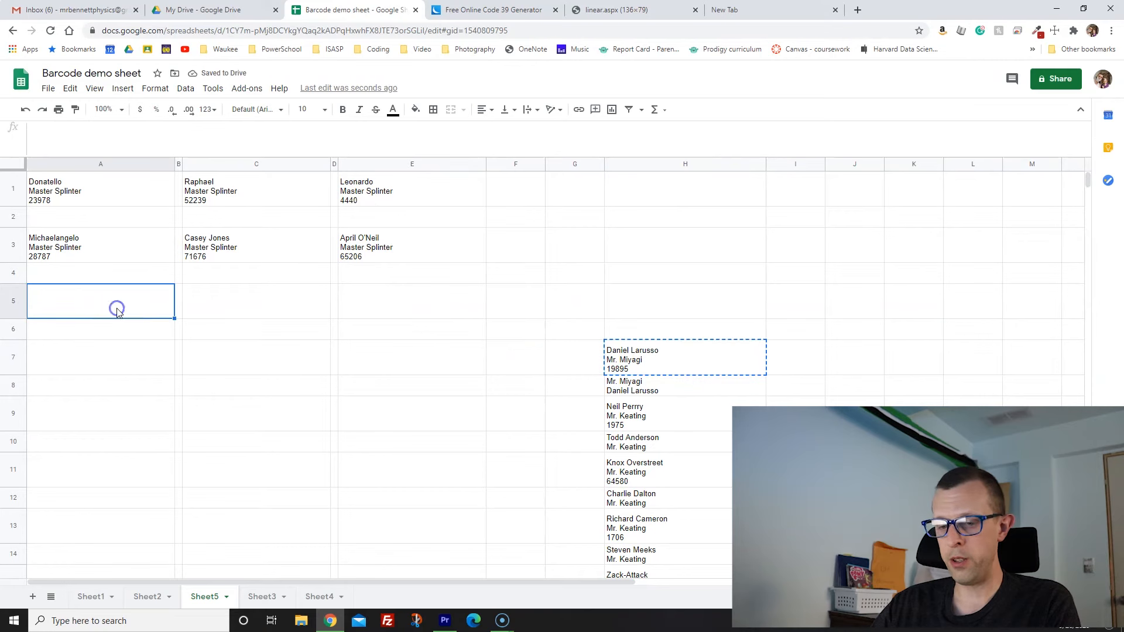
pyautogui.hotkey('ctrl', 'v')
pyautogui.click(715, 391)
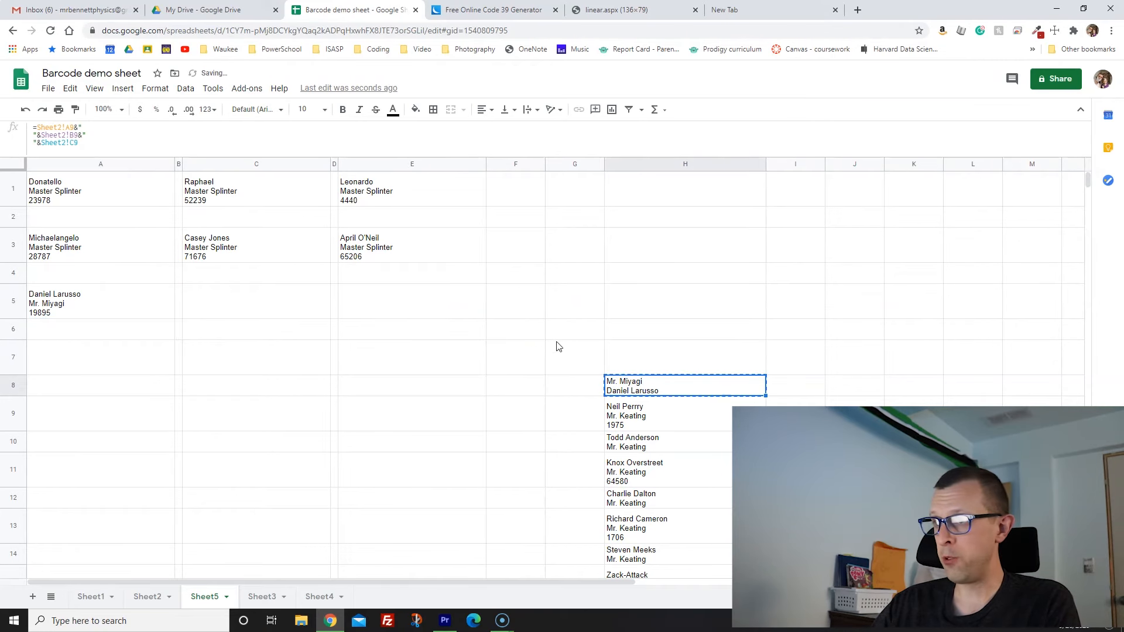
pyautogui.click(319, 300)
pyautogui.hotkey('ctrl', 'v')
pyautogui.click(643, 415)
pyautogui.hotkey('ctrl', 'x')
pyautogui.click(402, 278)
pyautogui.hotkey('ctrl', 'v')
# - Move the next three labels into A7, C7 and E7
pyautogui.click(620, 442)
pyautogui.hotkey('ctrl', 'x')
pyautogui.click(99, 357)
pyautogui.hotkey('ctrl', 'v')
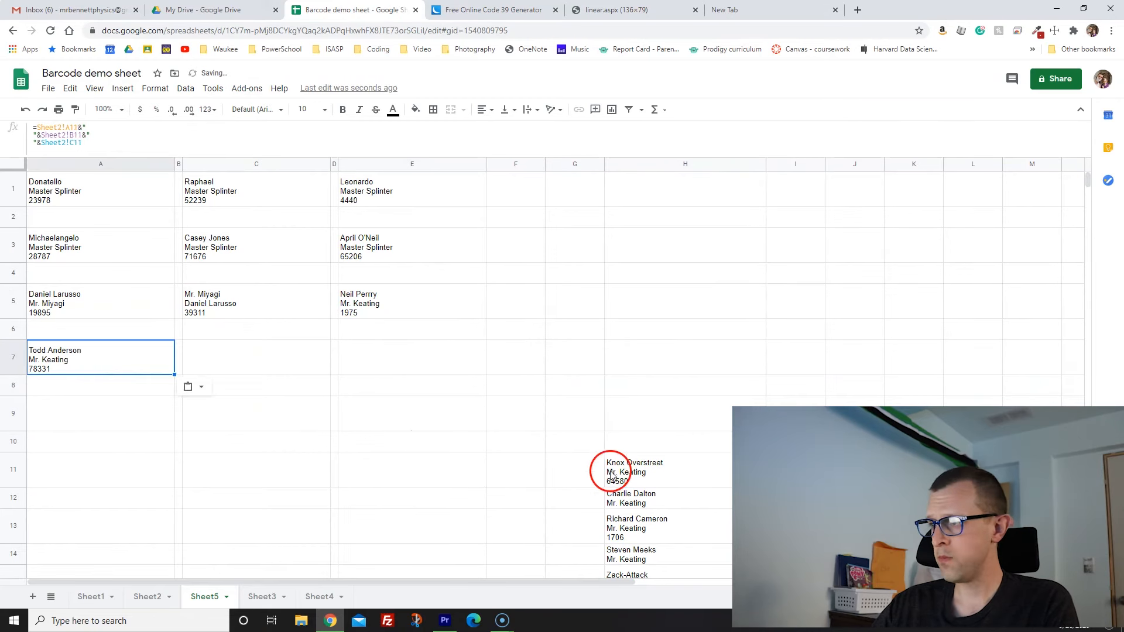
pyautogui.click(611, 475)
pyautogui.hotkey('ctrl', 'x')
pyautogui.click(257, 357)
pyautogui.hotkey('ctrl', 'v')
# - Move the next three labels into A9, C9 and E9
pyautogui.click(633, 497)
pyautogui.hotkey('ctrl', 'x')
pyautogui.click(394, 361)
pyautogui.hotkey('ctrl', 'v')
pyautogui.click(244, 405)
pyautogui.hotkey('ctrl', 'v')
pyautogui.click(626, 575)
# - Move the next three labels into A11, C11 and E11
pyautogui.click(384, 427)
pyautogui.hotkey('ctrl', 'v')
pyautogui.scroll(-4, 510, 381)
pyautogui.click(626, 381)
pyautogui.click(125, 244)
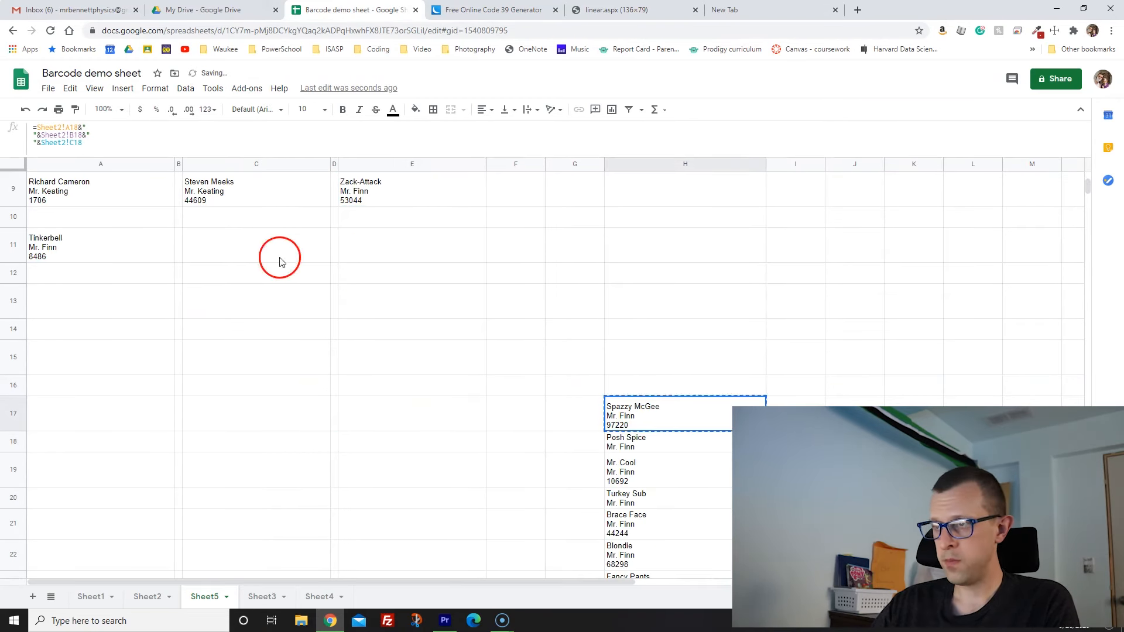
pyautogui.click(280, 262)
pyautogui.hotkey('ctrl', 'v')
pyautogui.click(388, 244)
# - Move the next three labels into A13, C13 and E13
pyautogui.hotkey('ctrl', 'v')
pyautogui.click(88, 284)
pyautogui.hotkey('ctrl', 'v')
pyautogui.click(627, 498)
pyautogui.click(273, 312)
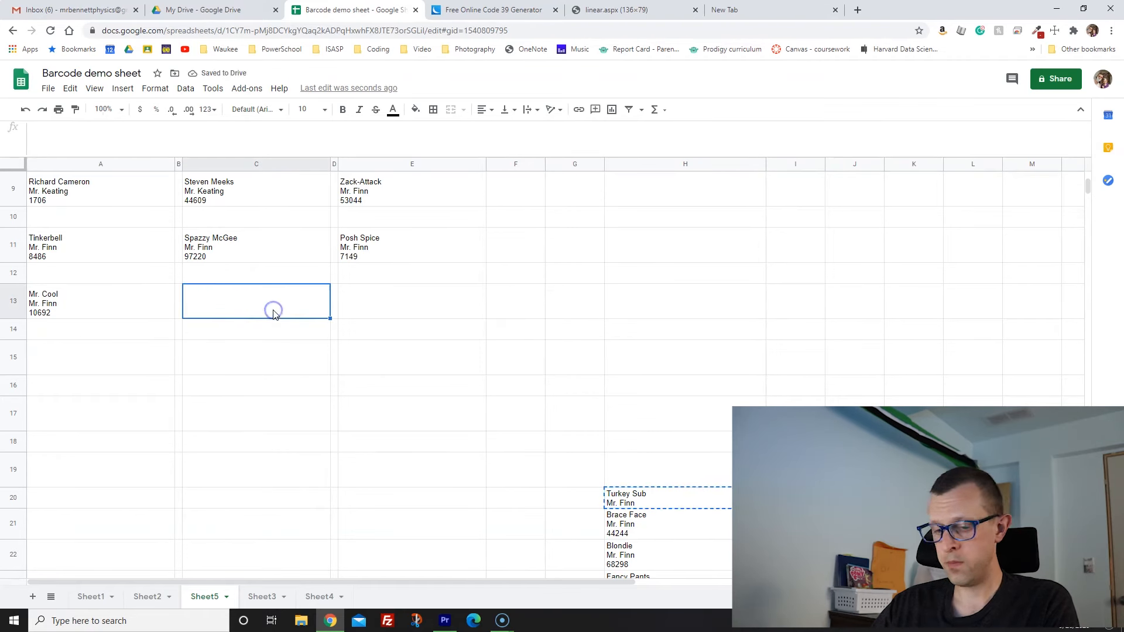
pyautogui.hotkey('ctrl', 'v')
pyautogui.click(657, 527)
pyautogui.hotkey('ctrl', 'x')
pyautogui.click(363, 311)
pyautogui.hotkey('ctrl', 'v')
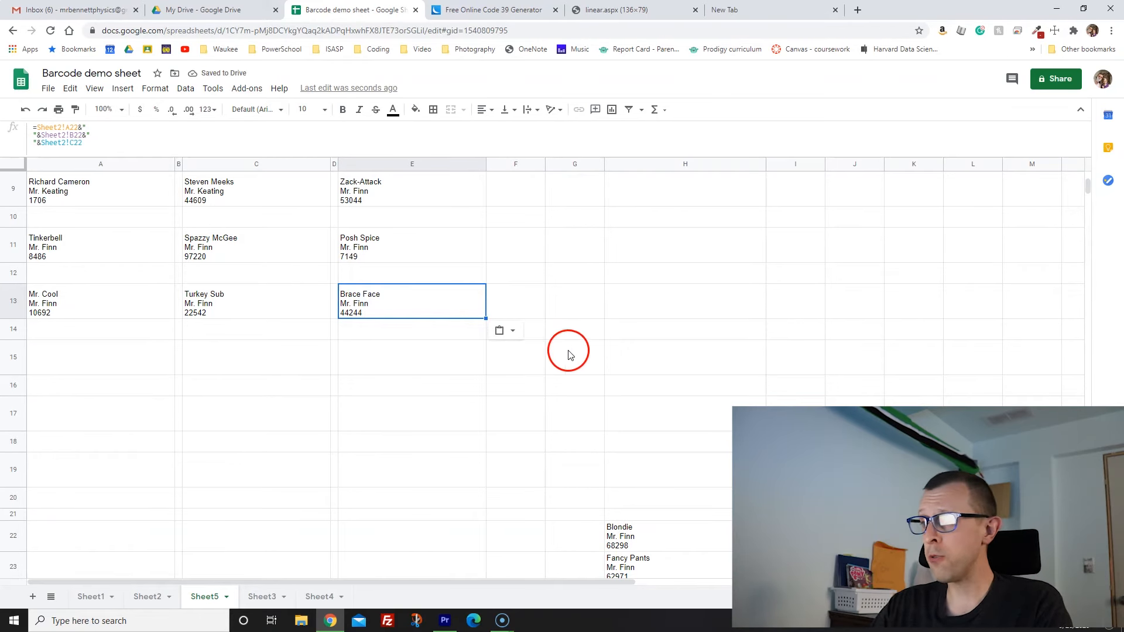
# - Move the next three labels into A15, C15 and E15
pyautogui.click(668, 529)
pyautogui.hotkey('ctrl', 'x')
pyautogui.click(64, 359)
pyautogui.hotkey('ctrl', 'v')
pyautogui.click(632, 550)
pyautogui.hotkey('ctrl', 'x')
pyautogui.click(256, 357)
pyautogui.hotkey('ctrl', 'v')
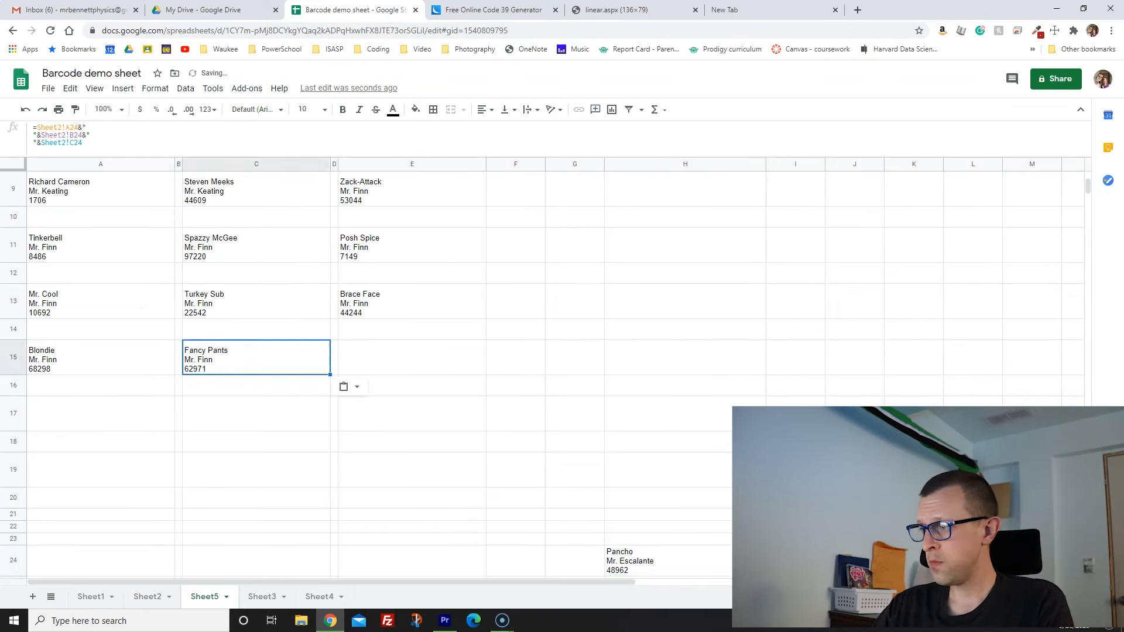
pyautogui.click(629, 558)
# - Move the next three labels into A17, C17 and E17
pyautogui.hotkey('ctrl', 'x')
pyautogui.click(396, 364)
pyautogui.hotkey('ctrl', 'v')
pyautogui.click(256, 266)
pyautogui.hotkey('ctrl', 'v')
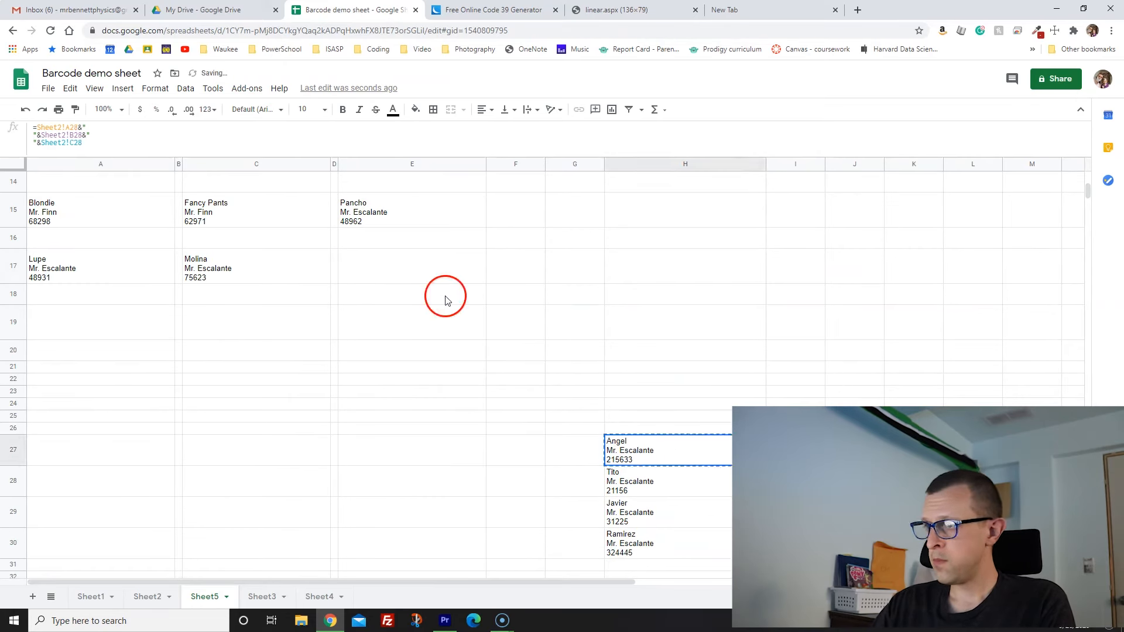
pyautogui.click(412, 266)
pyautogui.hotkey('ctrl', 'v')
# - Move the last three labels into A19, C19 and E19, emptying column H
pyautogui.click(101, 322)
pyautogui.hotkey('ctrl', 'v')
pyautogui.click(257, 322)
pyautogui.hotkey('ctrl', 'v')
pyautogui.click(650, 489)
pyautogui.hotkey('ctrl', 'x')
pyautogui.click(389, 319)
pyautogui.hotkey('ctrl', 'v')
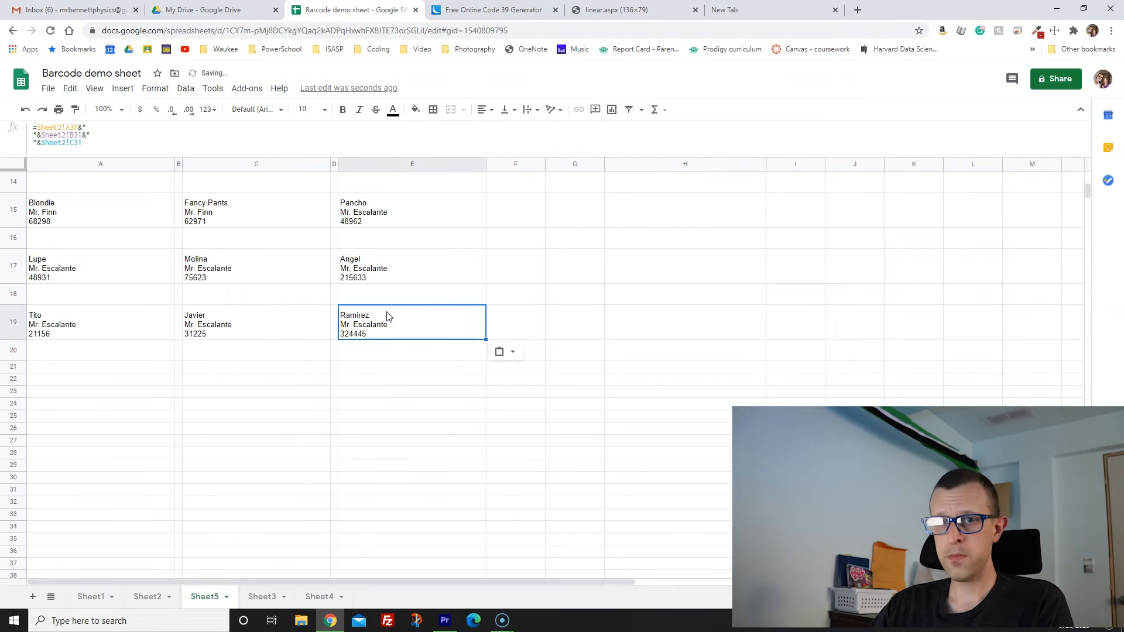
pyautogui.scroll(5, 532, 362)
pyautogui.scroll(2, 532, 366)
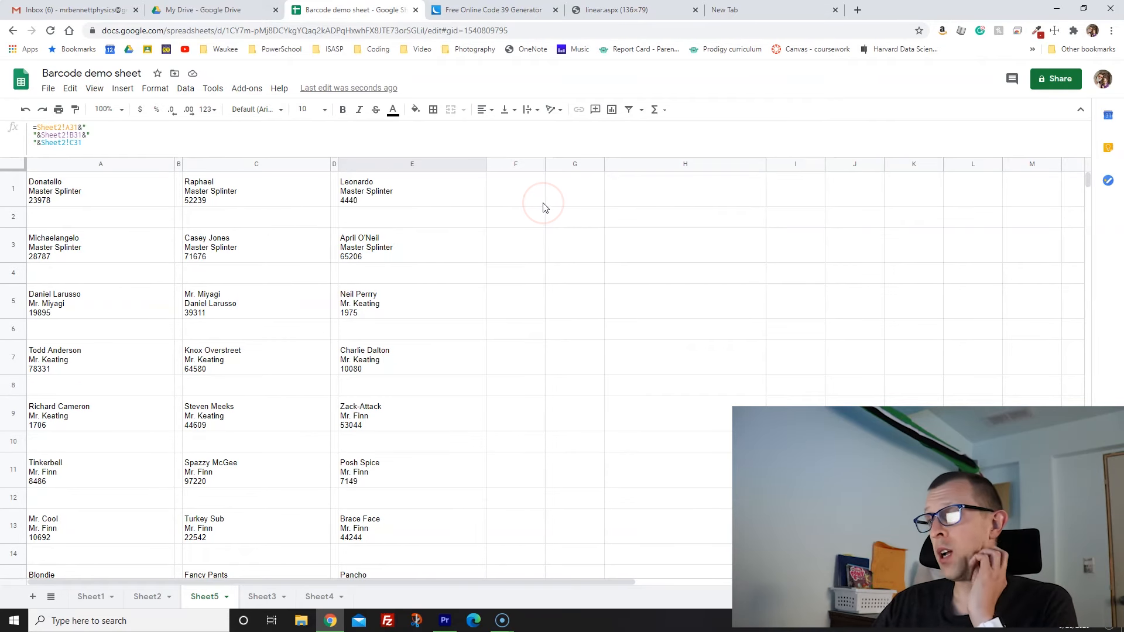
pyautogui.click(656, 199)
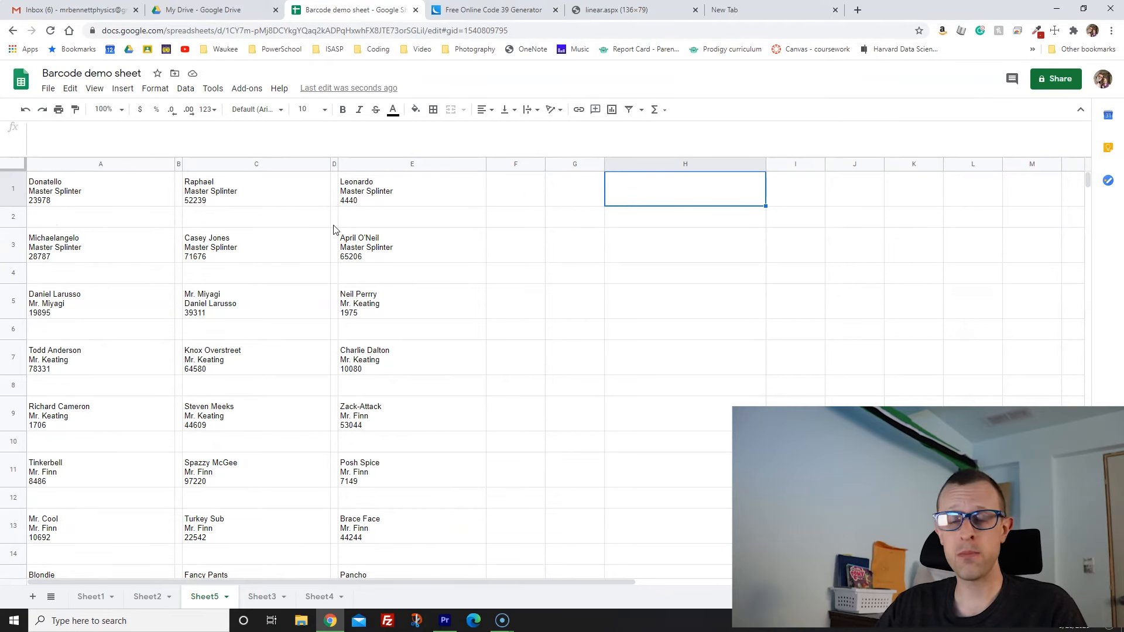
pyautogui.click(148, 596)
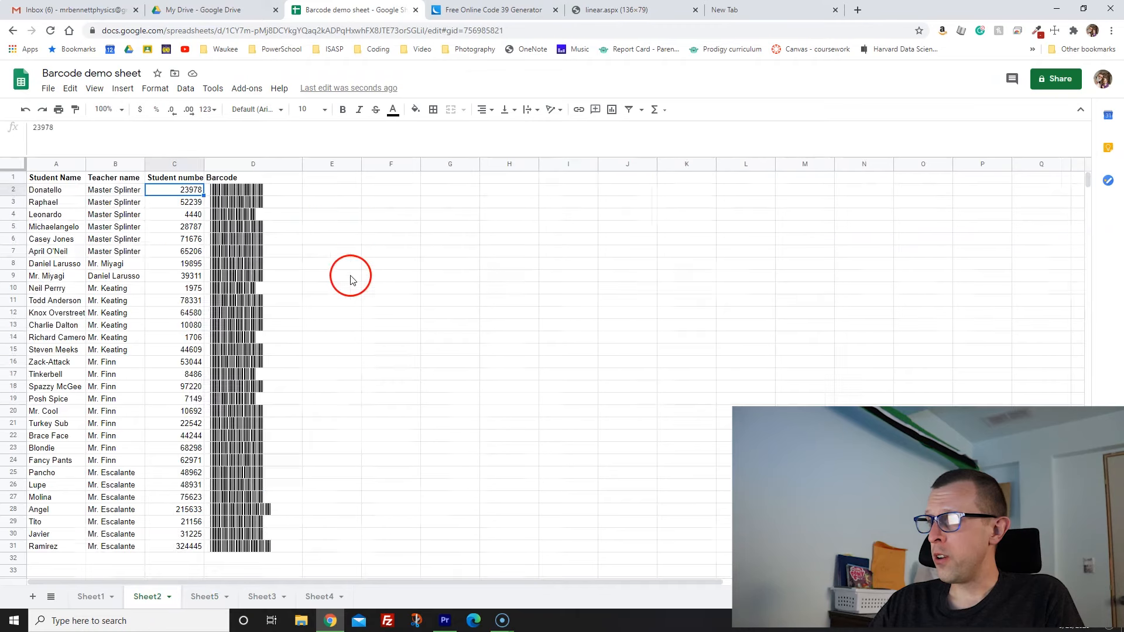
pyautogui.click(271, 192)
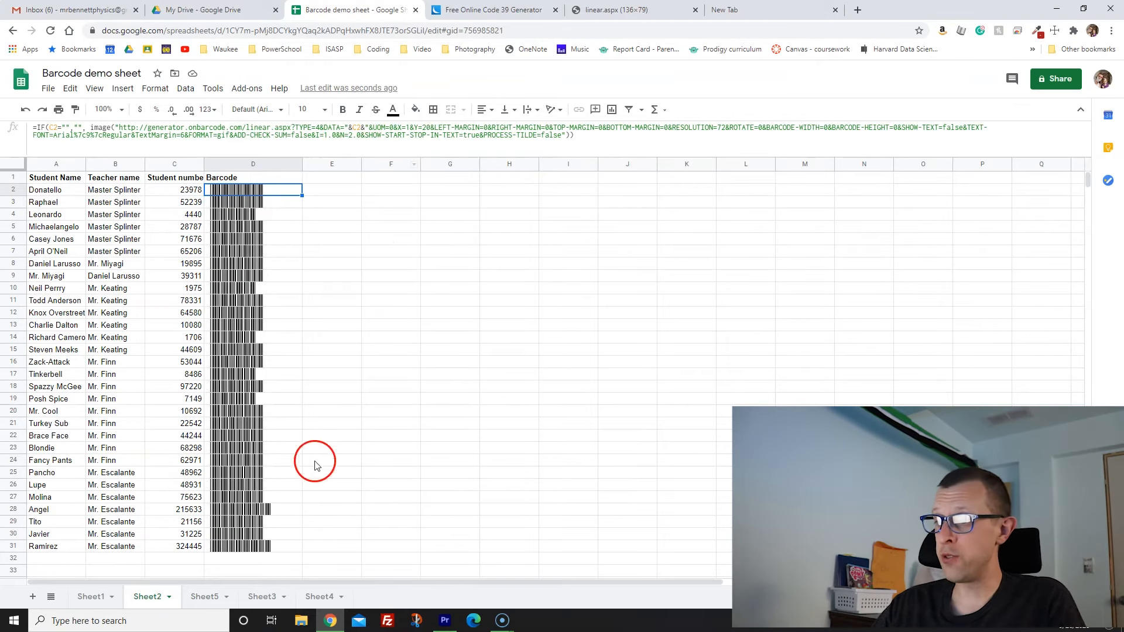
pyautogui.click(202, 596)
pyautogui.click(600, 192)
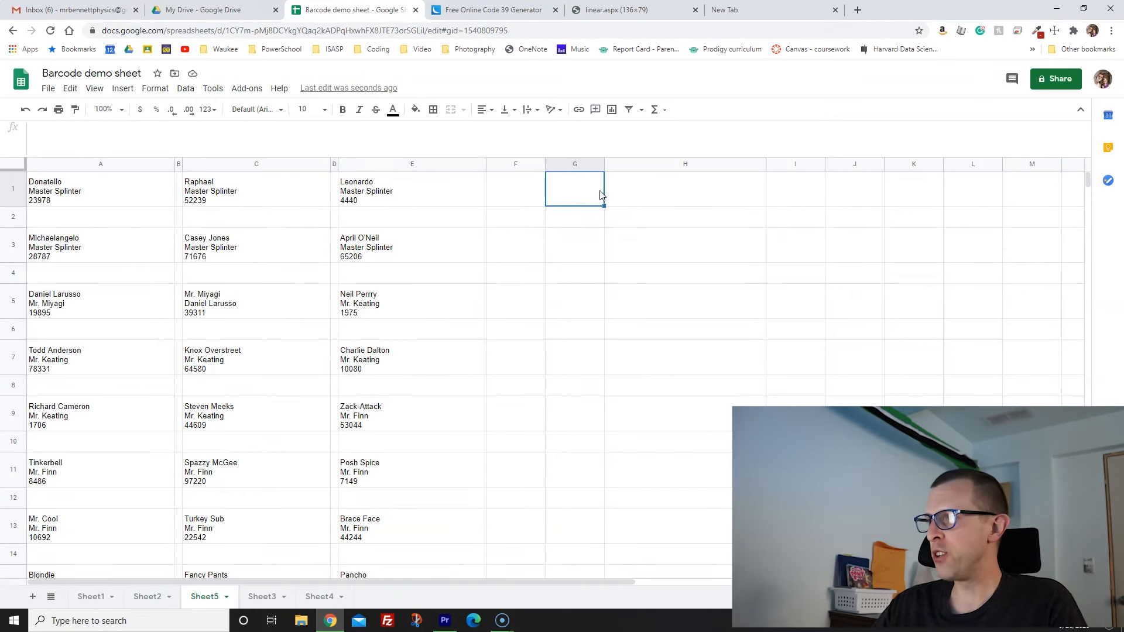
# - Enter =Sheet2!D2 in H1 to show the first student's barcode
pyautogui.click(634, 192)
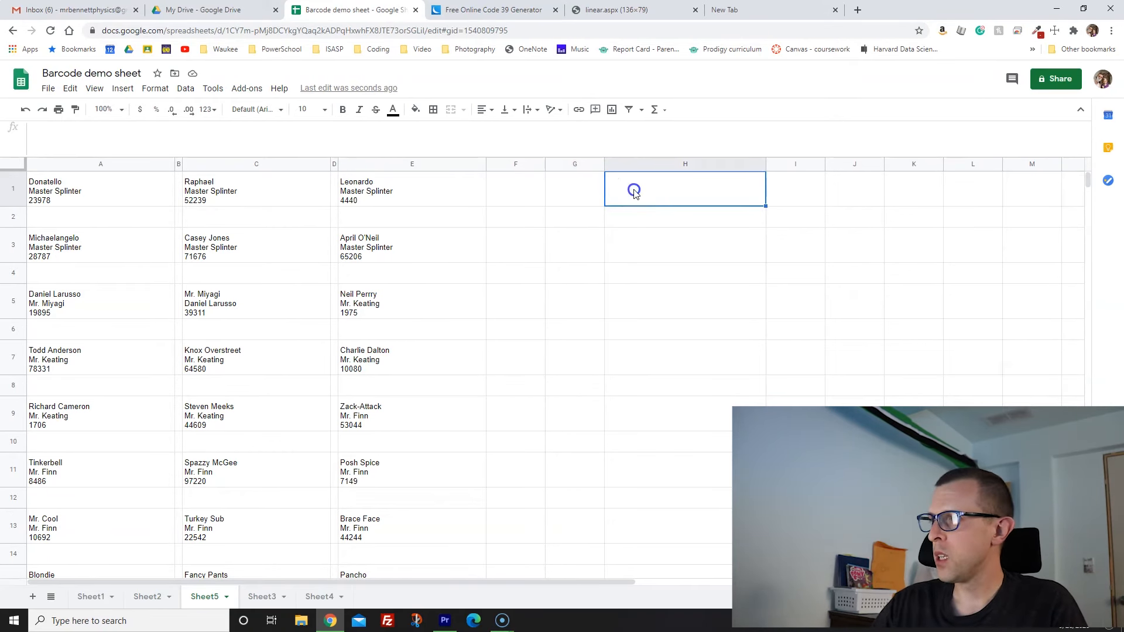
pyautogui.write('=')
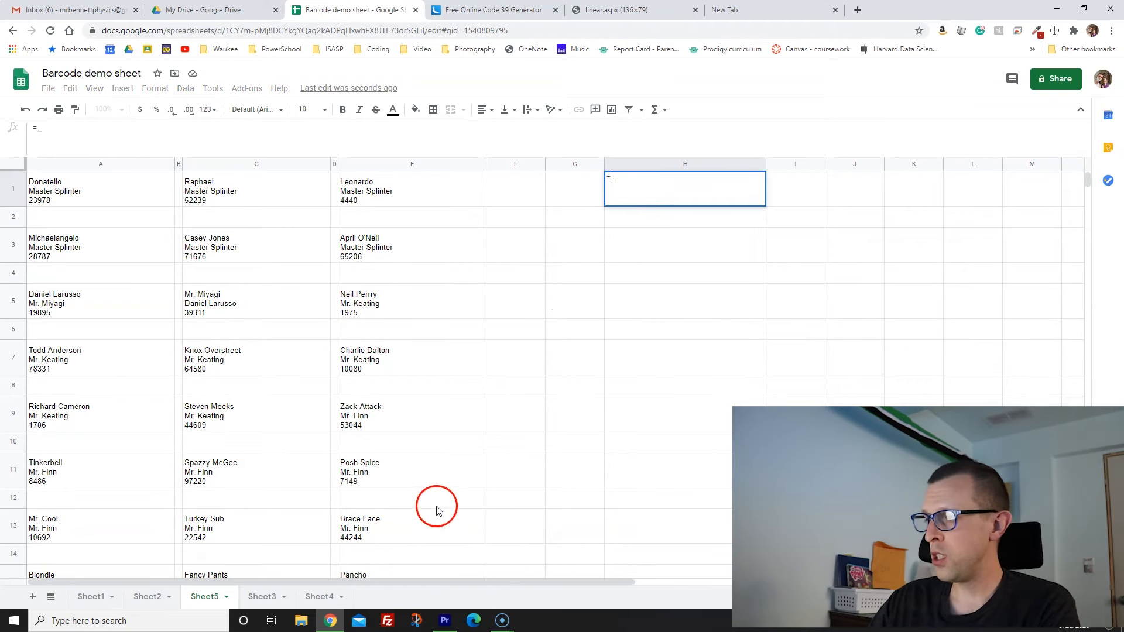
pyautogui.click(147, 596)
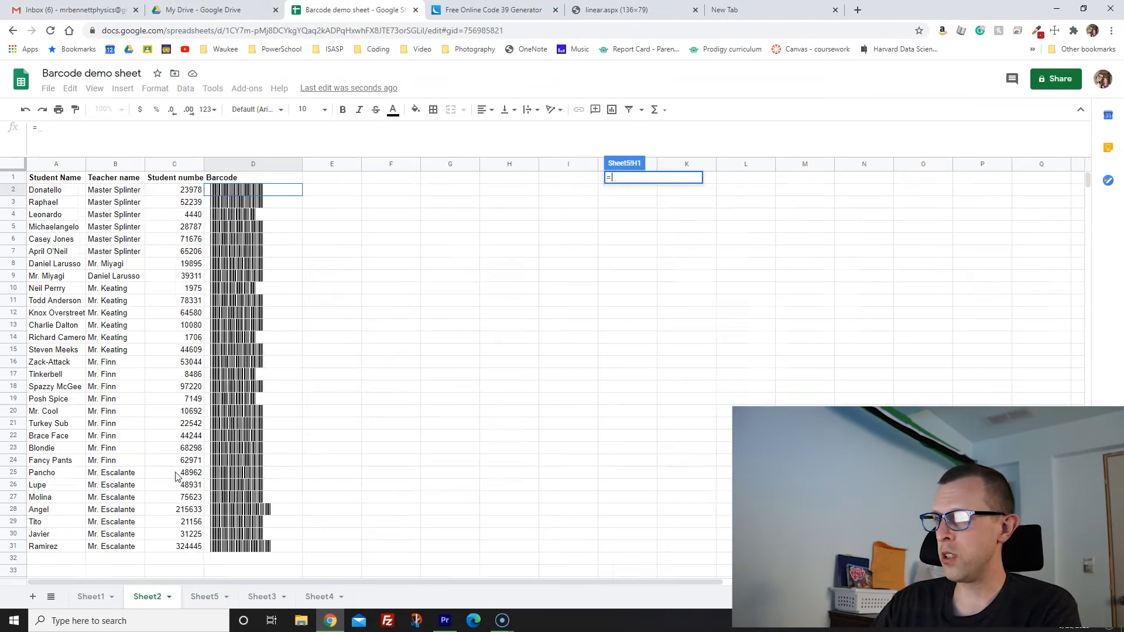
pyautogui.click(270, 191)
pyautogui.press('Return')
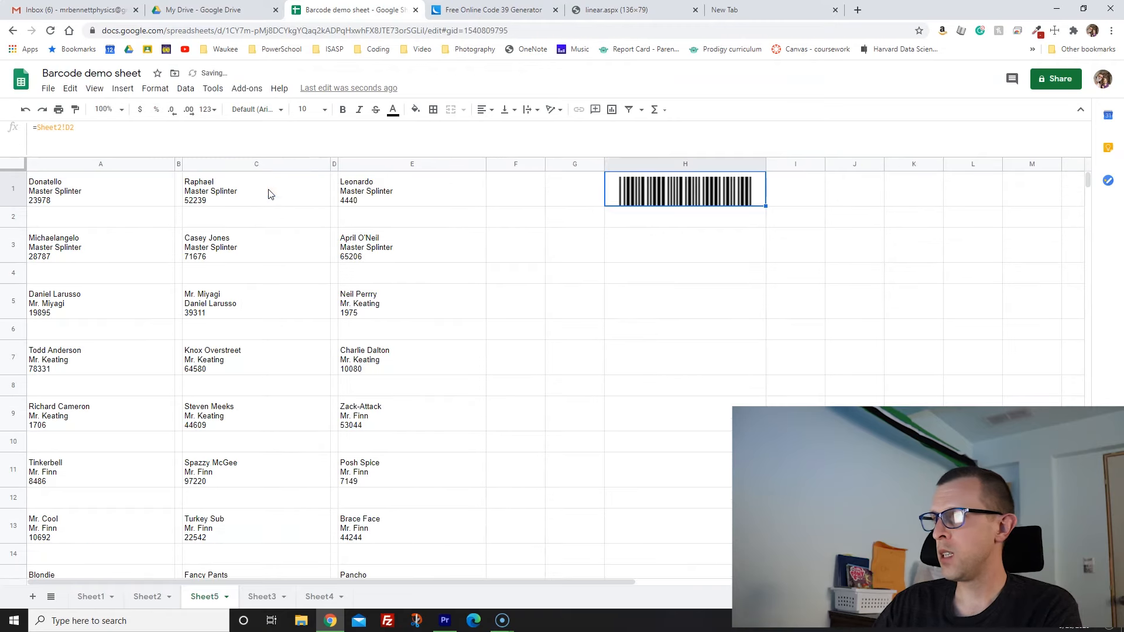
# - Fill the barcode reference down column H to H30 and return to H1
pyautogui.hotkey('shift', 'Down')
pyautogui.hotkey('shift', 'Down')
pyautogui.hotkey('shift', 'Down')
pyautogui.hotkey('shift', 'Down')
pyautogui.hotkey('shift', 'Down')
pyautogui.hotkey('shift', 'Down')
pyautogui.hotkey('shift', 'Down')
pyautogui.hotkey('shift', 'Down')
pyautogui.hotkey('shift', 'Down')
pyautogui.hotkey('shift', 'Down')
pyautogui.hotkey('shift', 'Down')
pyautogui.hotkey('shift', 'Down')
pyautogui.hotkey('shift', 'Down')
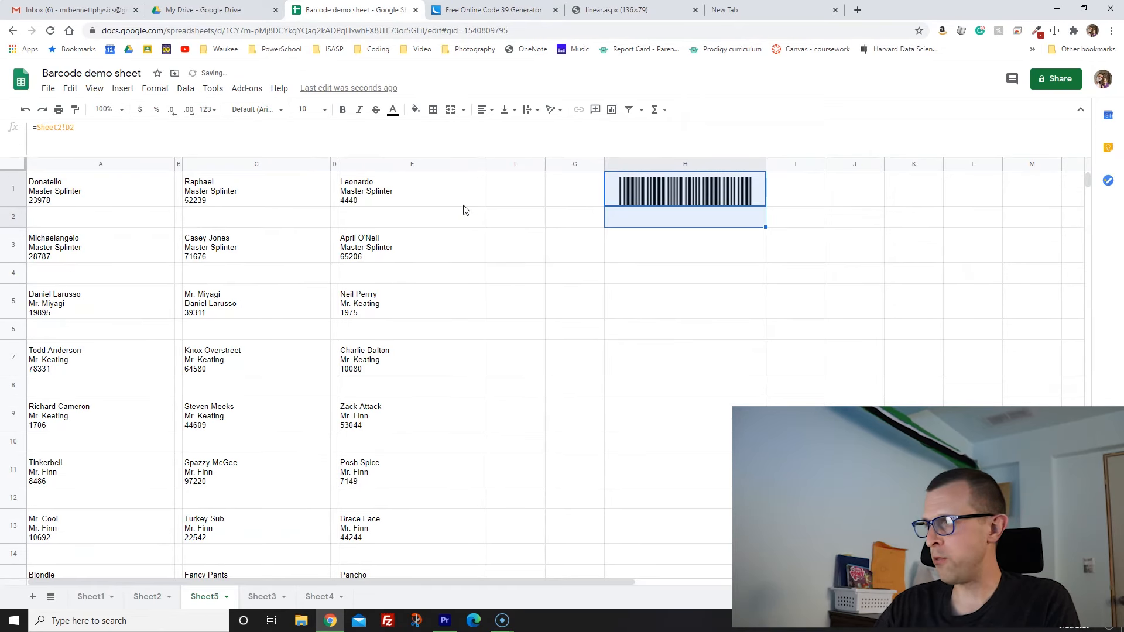
pyautogui.hotkey('shift', 'Down')
pyautogui.hotkey('shift', 'Down')
pyautogui.hotkey('shift', 'Down')
pyautogui.hotkey('shift', 'Down')
pyautogui.hotkey('shift', 'Down')
pyautogui.hotkey('shift', 'Down')
pyautogui.hotkey('shift', 'Down')
pyautogui.hotkey('shift', 'Down')
pyautogui.hotkey('shift', 'Down')
pyautogui.hotkey('shift', 'Down')
pyautogui.hotkey('shift', 'Down')
pyautogui.hotkey('shift', 'Down')
pyautogui.hotkey('shift', 'Down')
pyautogui.hotkey('shift', 'Down')
pyautogui.hotkey('shift', 'Down')
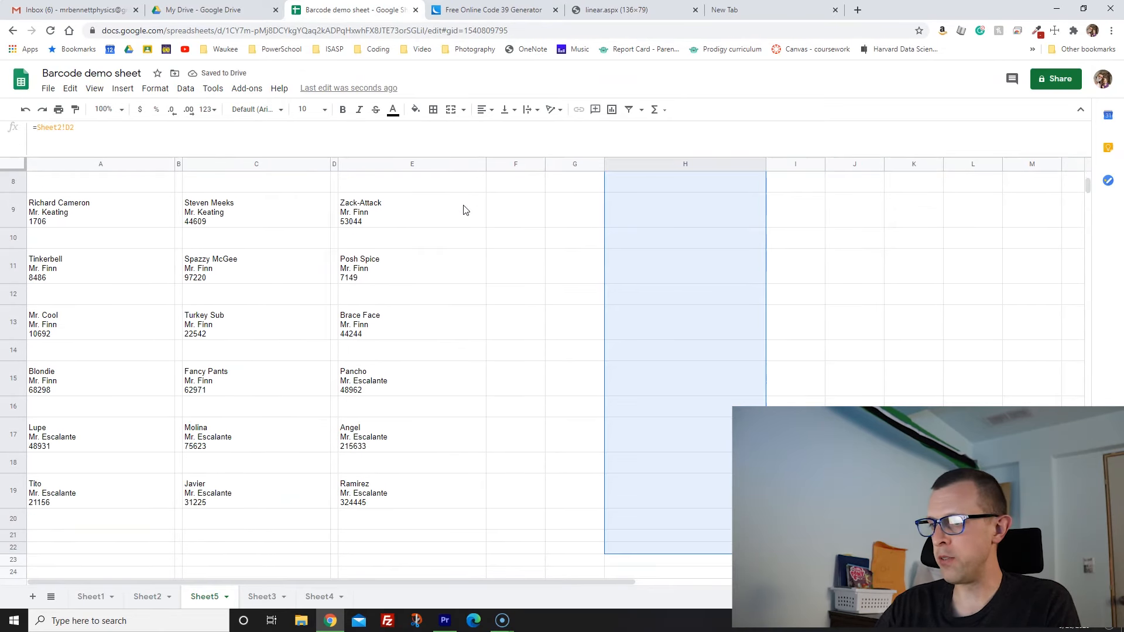
pyautogui.hotkey('shift', 'Down')
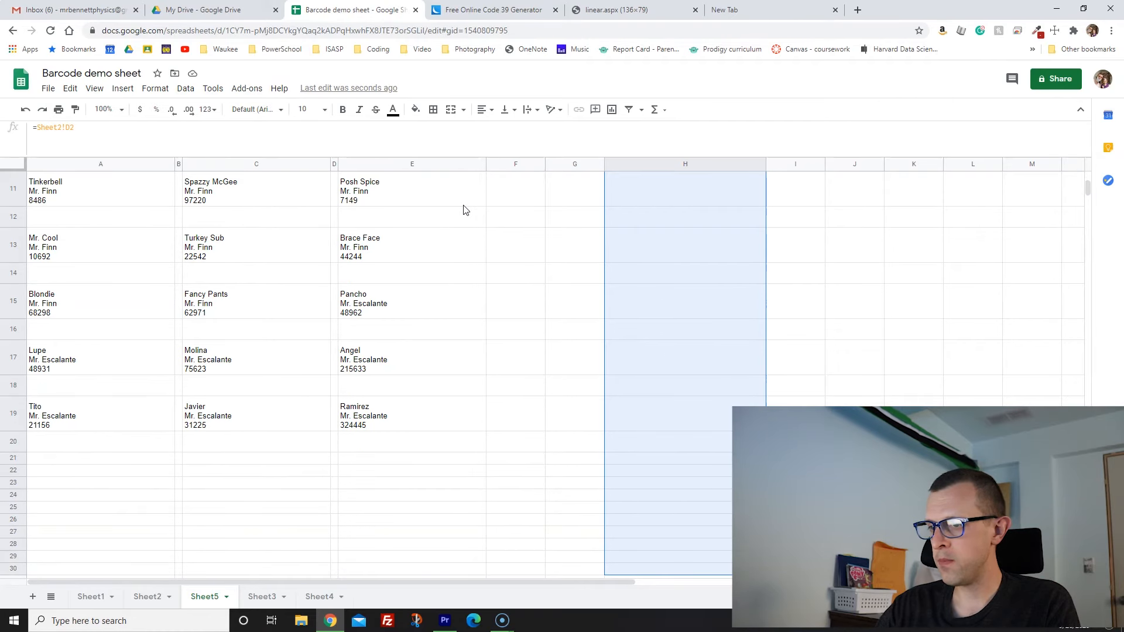
pyautogui.hotkey('ctrl', 'v')
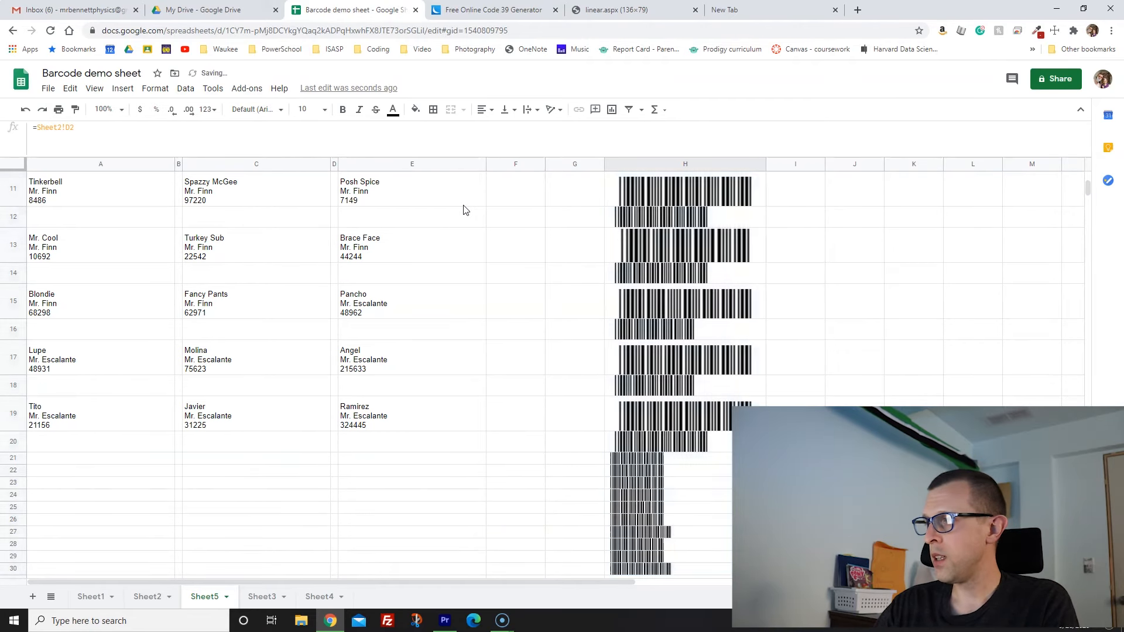
pyautogui.hotkey('ctrl', 'Up')
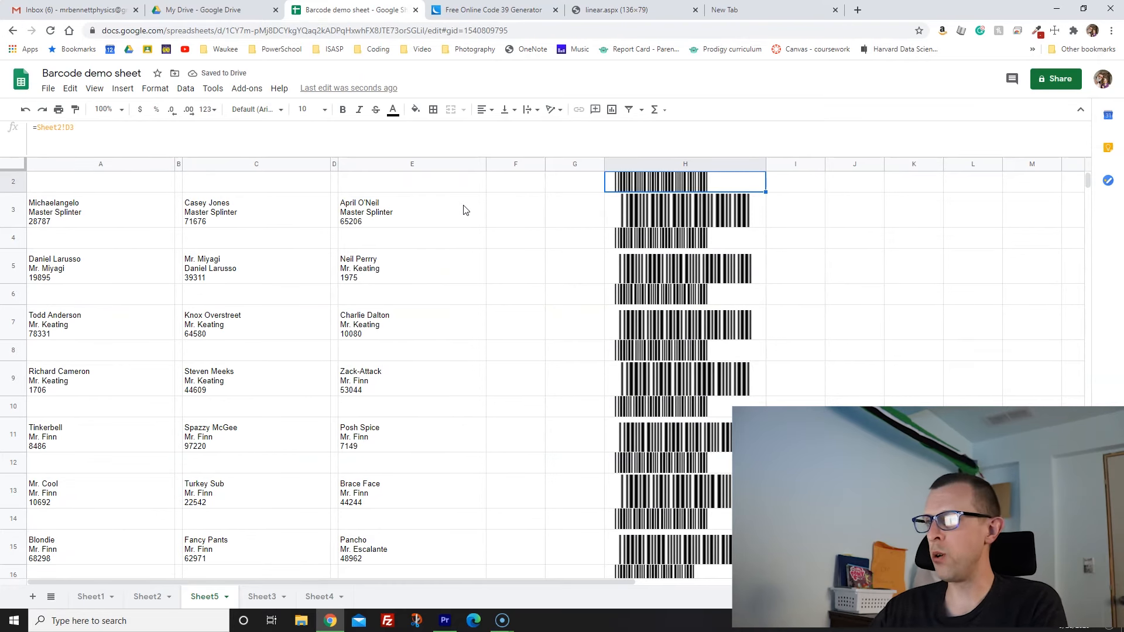
pyautogui.scroll(1, 563, 203)
pyautogui.click(664, 199)
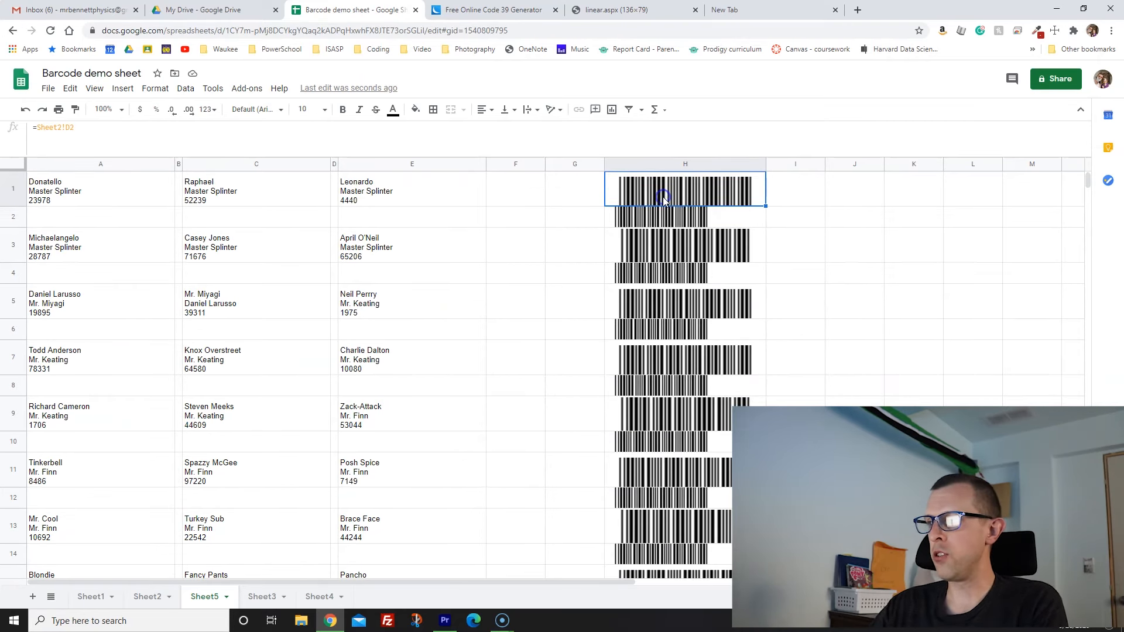
# - Cut the first barcodes from column H and paste them under the top label rows (A2, C2, E2 …)
pyautogui.moveTo(664, 200)
pyautogui.mouseDown()
pyautogui.moveTo(640, 199)
pyautogui.moveTo(740, 215)
pyautogui.mouseUp()
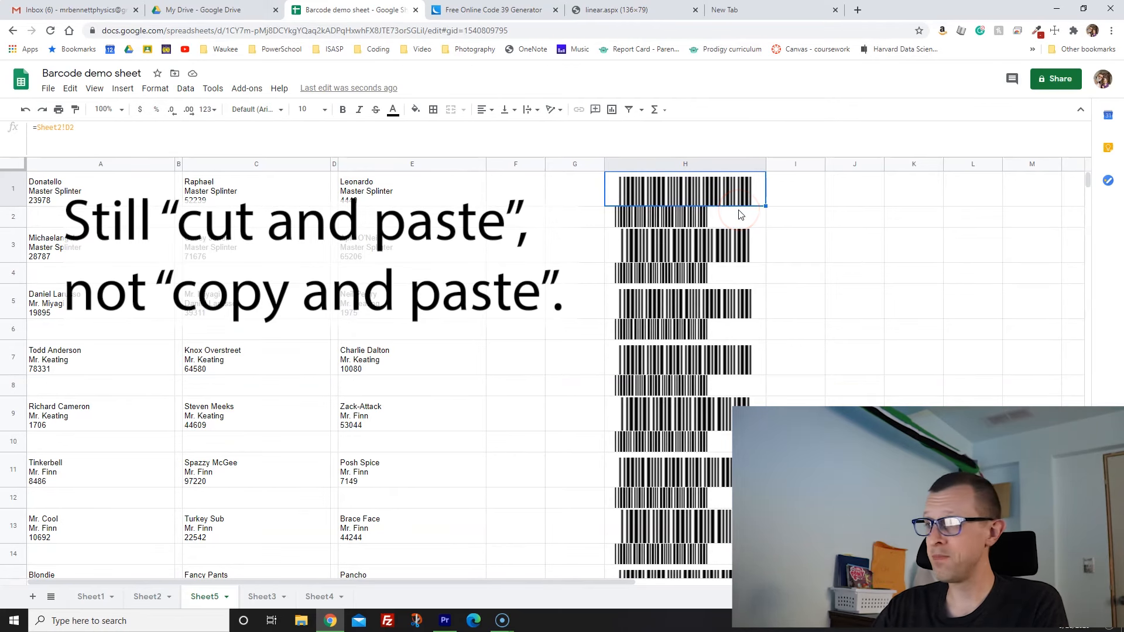
pyautogui.hotkey('ctrl', 'x')
pyautogui.click(100, 217)
pyautogui.hotkey('ctrl', 'v')
pyautogui.click(256, 217)
pyautogui.hotkey('ctrl', 'v')
pyautogui.click(412, 217)
pyautogui.hotkey('ctrl', 'v')
pyautogui.click(134, 279)
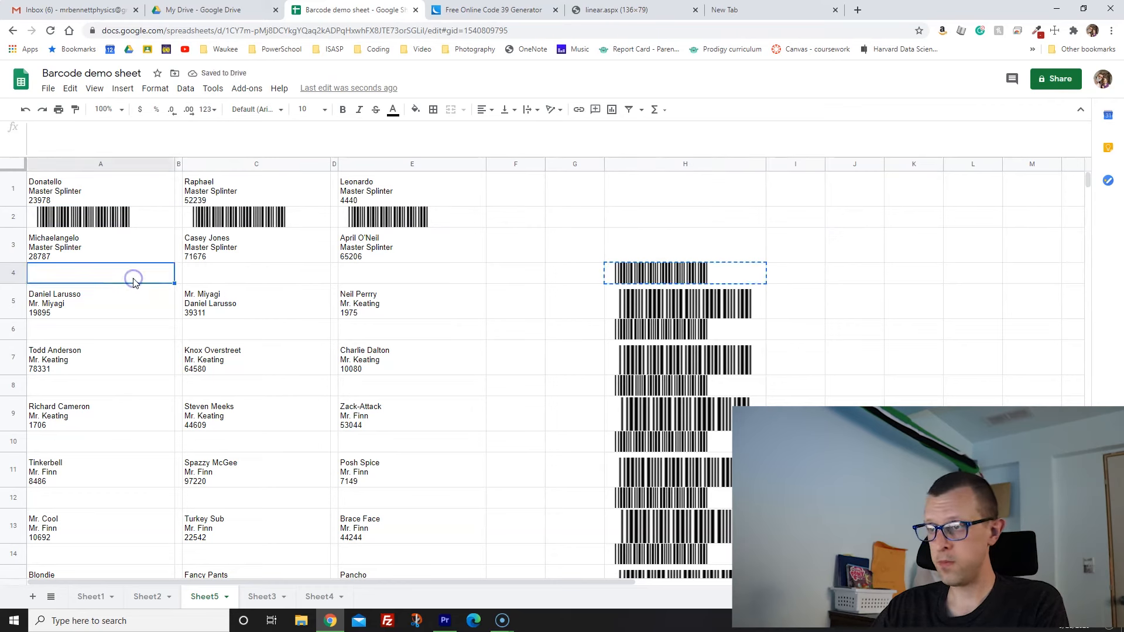
pyautogui.hotkey('ctrl', 'v')
pyautogui.click(256, 273)
pyautogui.click(412, 273)
pyautogui.click(100, 329)
pyautogui.click(257, 329)
pyautogui.hotkey('ctrl', 'v')
pyautogui.click(673, 413)
pyautogui.hotkey('ctrl', 'x')
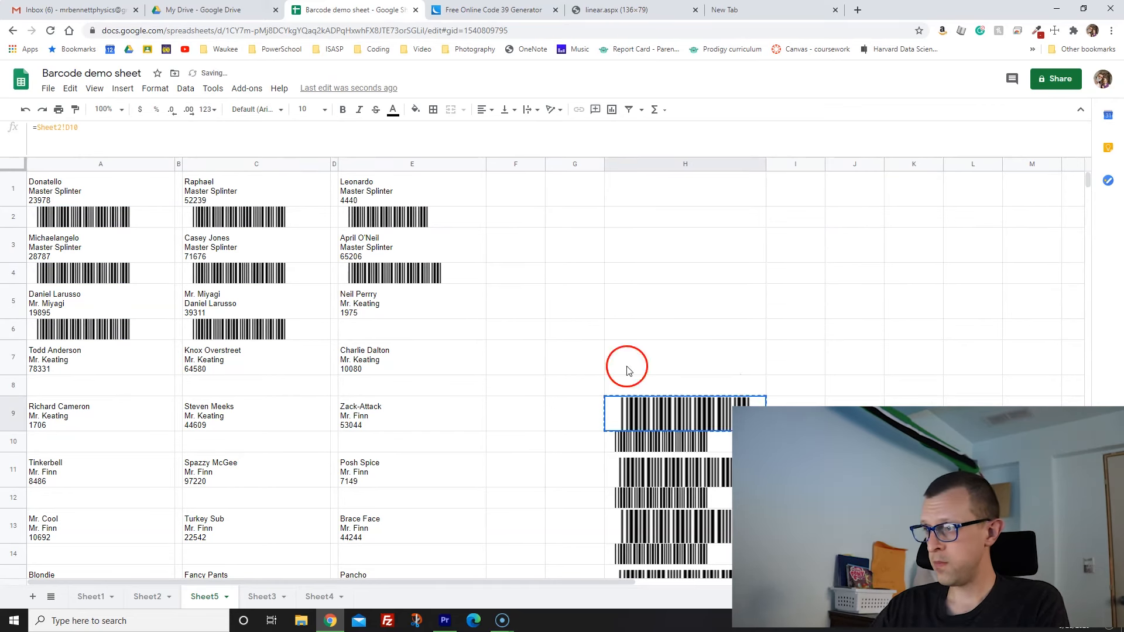
pyautogui.click(412, 329)
pyautogui.hotkey('ctrl', 'v')
pyautogui.click(674, 441)
pyautogui.hotkey('ctrl', 'x')
pyautogui.click(138, 384)
pyautogui.hotkey('ctrl', 'v')
pyautogui.click(673, 470)
pyautogui.hotkey('ctrl', 'x')
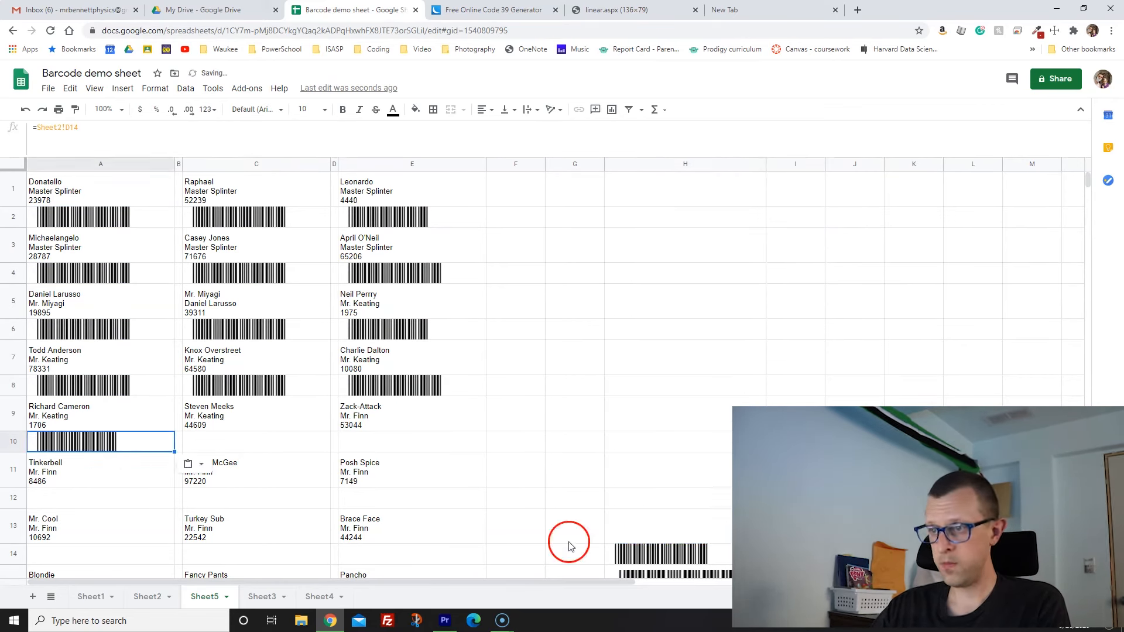
pyautogui.click(257, 441)
pyautogui.hotkey('ctrl', 'v')
# - Move the remaining column H barcodes under the lower labels, ending with E20 under Ramirez
pyautogui.scroll(-3, 673, 527)
pyautogui.click(412, 350)
pyautogui.hotkey('ctrl', 'v')
pyautogui.click(101, 406)
pyautogui.click(256, 407)
pyautogui.hotkey('ctrl', 'v')
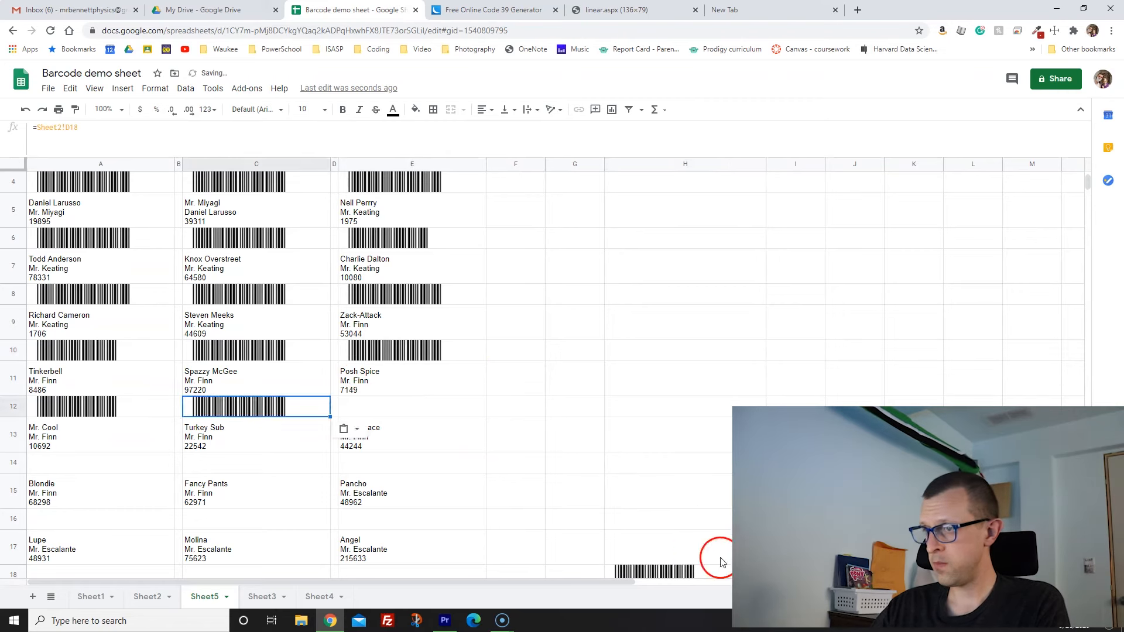
pyautogui.scroll(-3, 722, 562)
pyautogui.click(413, 238)
pyautogui.hotkey('ctrl', 'v')
pyautogui.click(101, 294)
pyautogui.hotkey('ctrl', 'v')
pyautogui.click(256, 294)
pyautogui.hotkey('ctrl', 'v')
pyautogui.click(412, 294)
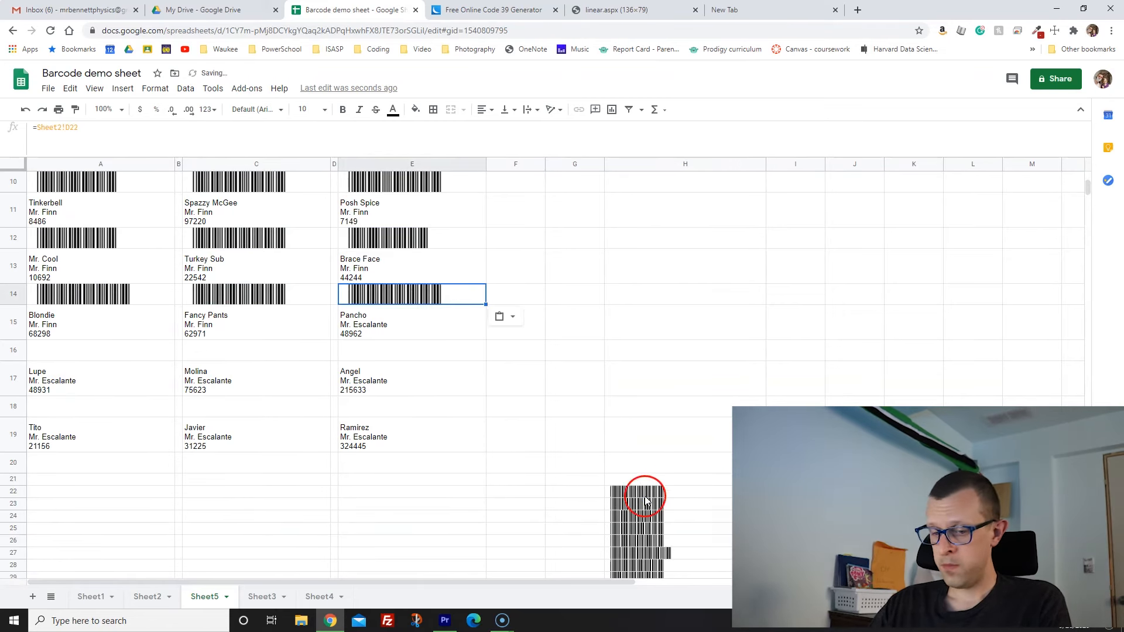
pyautogui.click(101, 350)
pyautogui.hotkey('ctrl', 'v')
pyautogui.click(257, 350)
pyautogui.hotkey('ctrl', 'v')
pyautogui.click(412, 350)
pyautogui.hotkey('ctrl', 'v')
pyautogui.click(100, 406)
pyautogui.hotkey('ctrl', 'v')
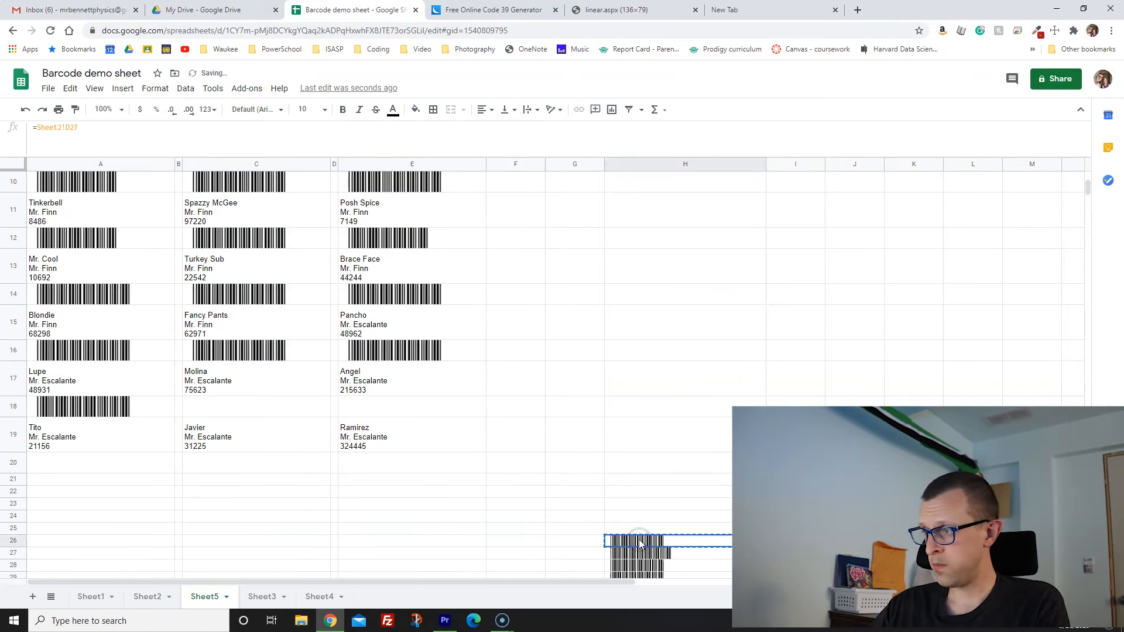
pyautogui.click(257, 406)
pyautogui.hotkey('ctrl', 'v')
pyautogui.click(448, 409)
pyautogui.hotkey('ctrl', 'v')
pyautogui.click(101, 465)
pyautogui.hotkey('ctrl', 'v')
pyautogui.click(256, 465)
pyautogui.hotkey('ctrl', 'v')
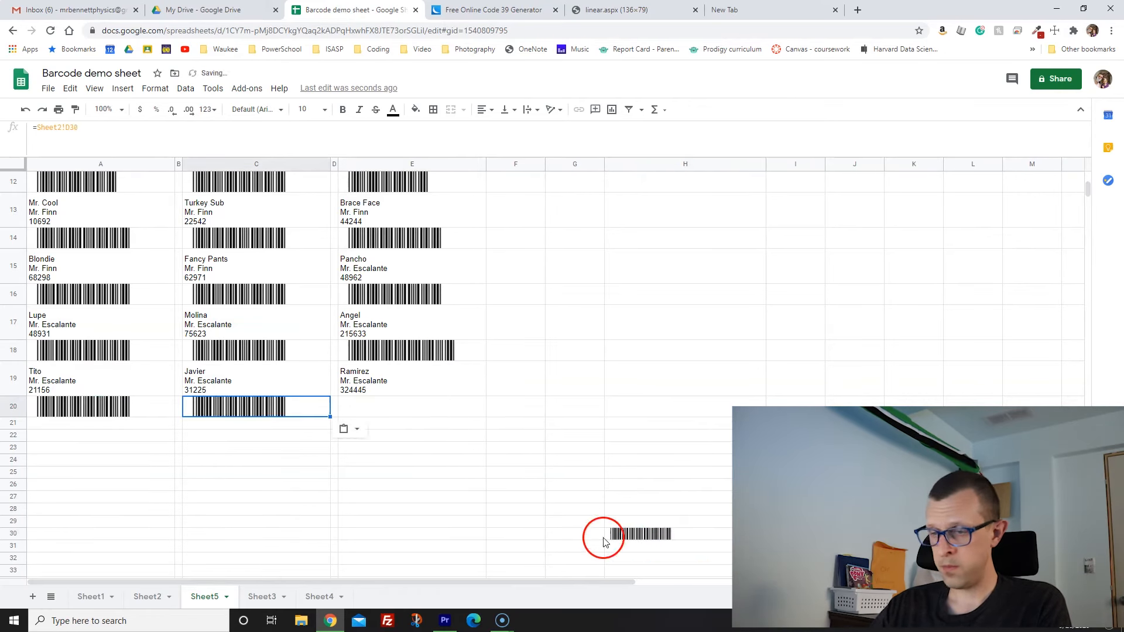
pyautogui.click(607, 533)
pyautogui.hotkey('ctrl', 'x')
pyautogui.click(412, 406)
pyautogui.hotkey('ctrl', 'v')
pyautogui.scroll(5, 577, 369)
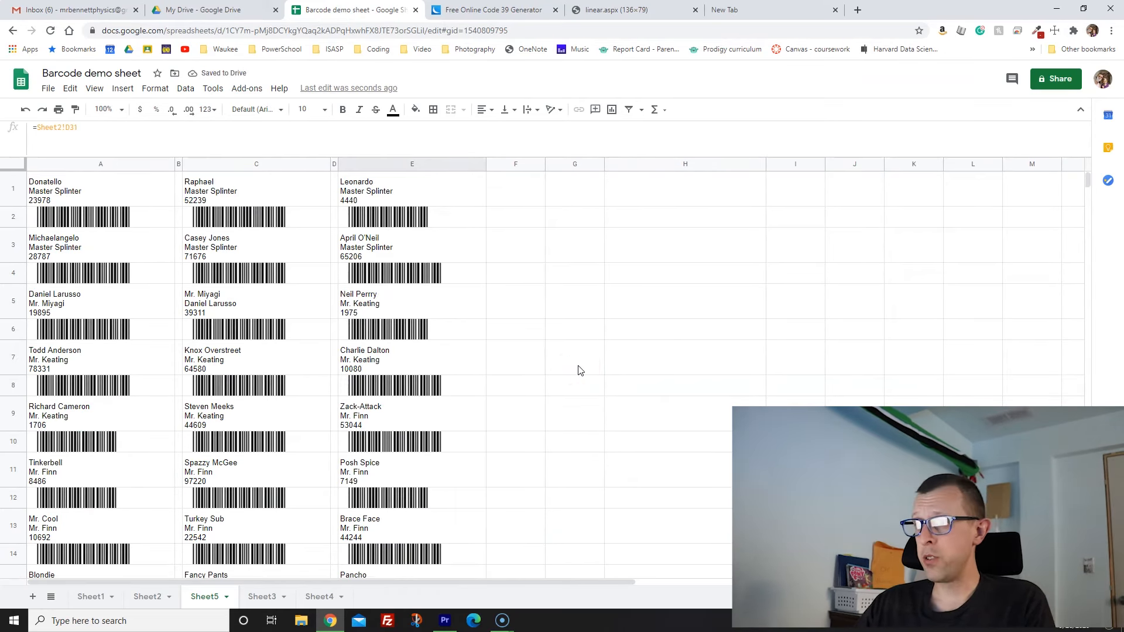
# - Select the whole sheet and center all labels and barcodes horizontally
pyautogui.hotkey('ctrl', 'space')
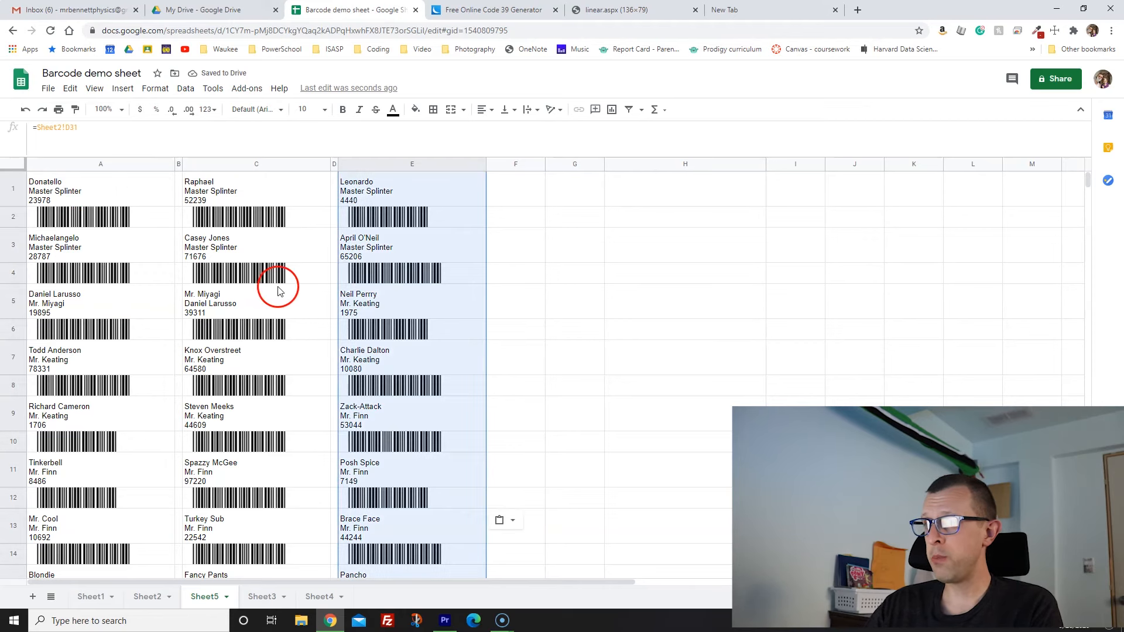
pyautogui.hotkey('ctrl', 'a')
pyautogui.click(495, 113)
pyautogui.click(498, 131)
# - Deselect the sheet and open the print settings preview from the File menu
pyautogui.click(446, 234)
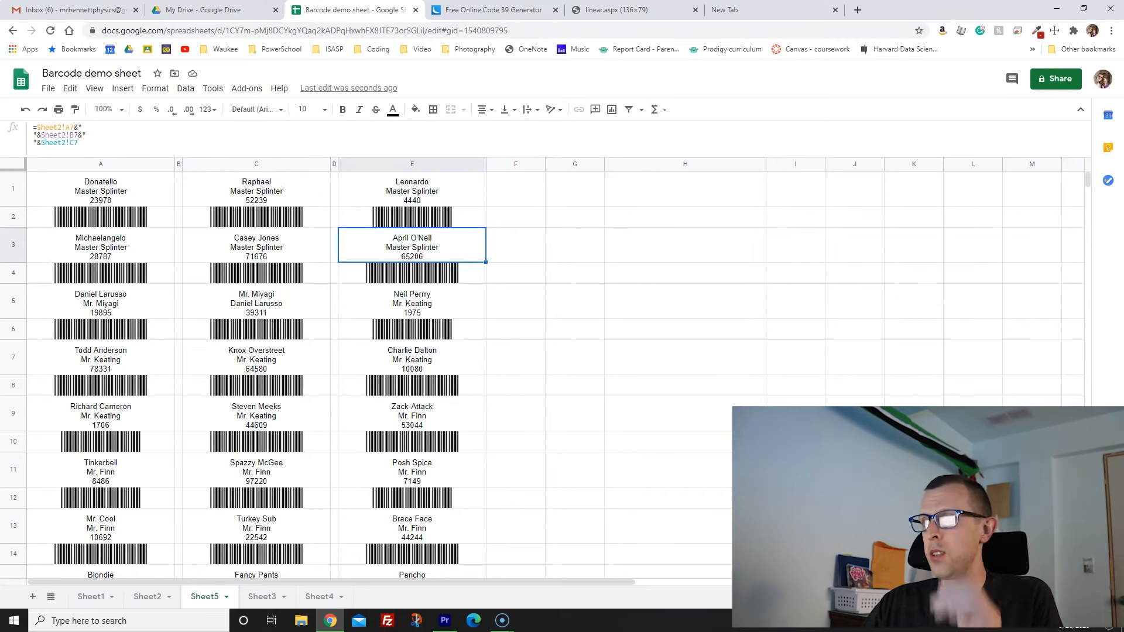
pyautogui.click(47, 90)
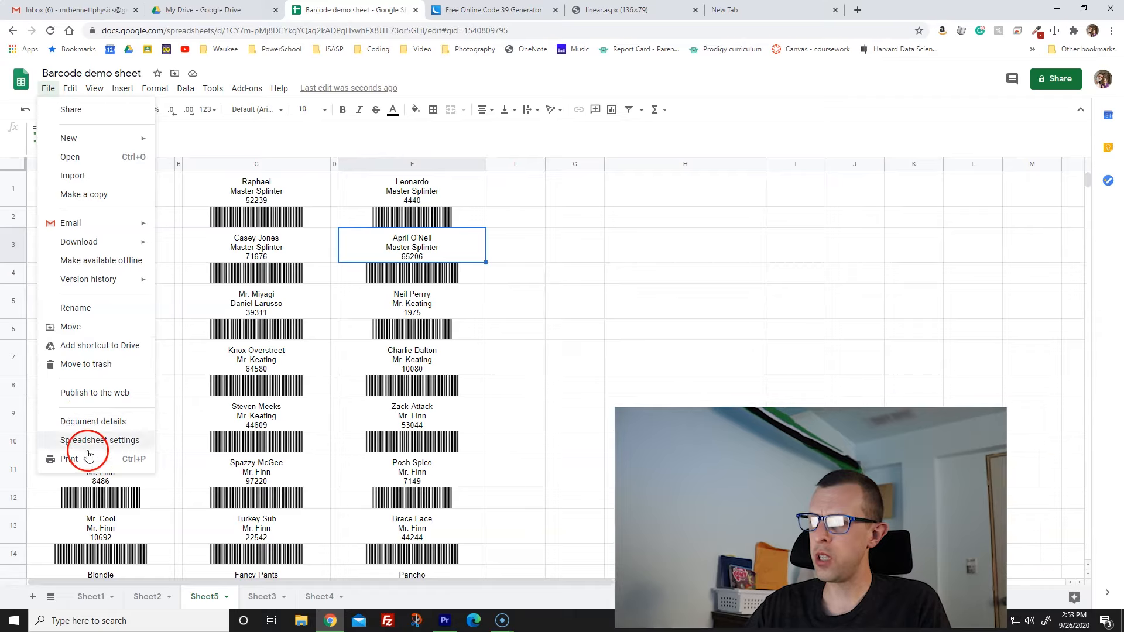
pyautogui.click(65, 459)
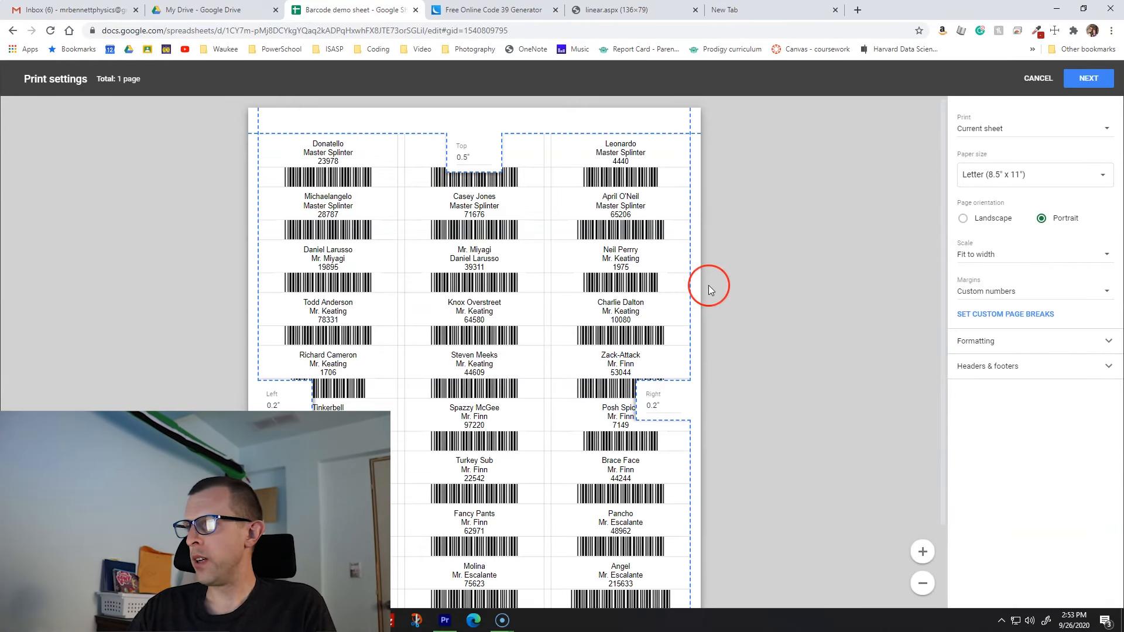
pyautogui.scroll(-3, 708, 286)
pyautogui.scroll(1, 656, 466)
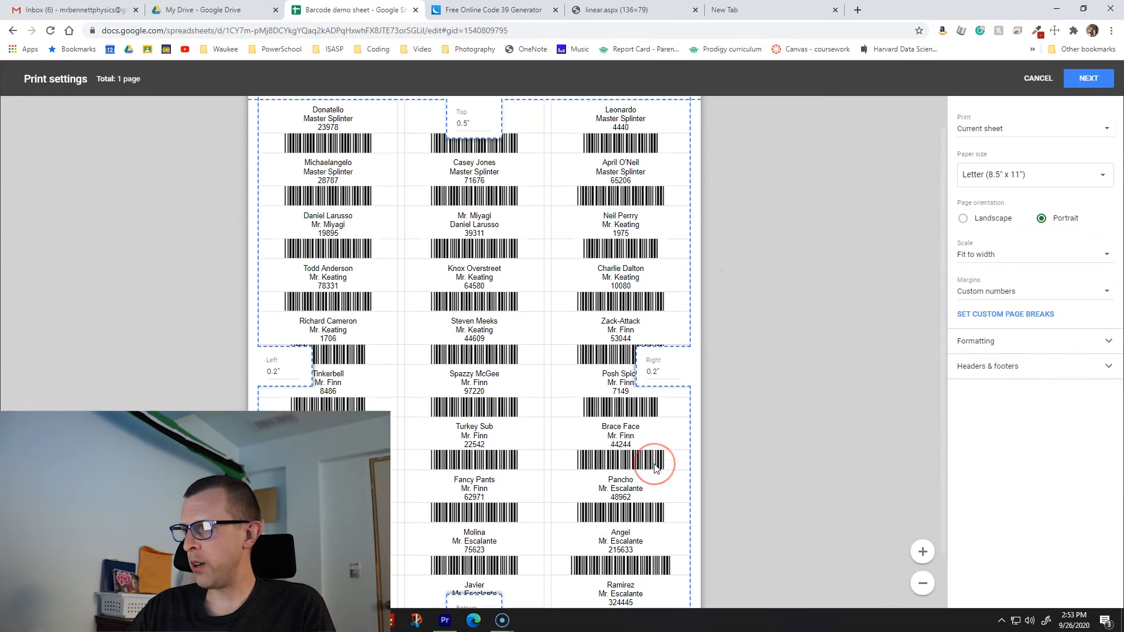
pyautogui.scroll(1, 656, 467)
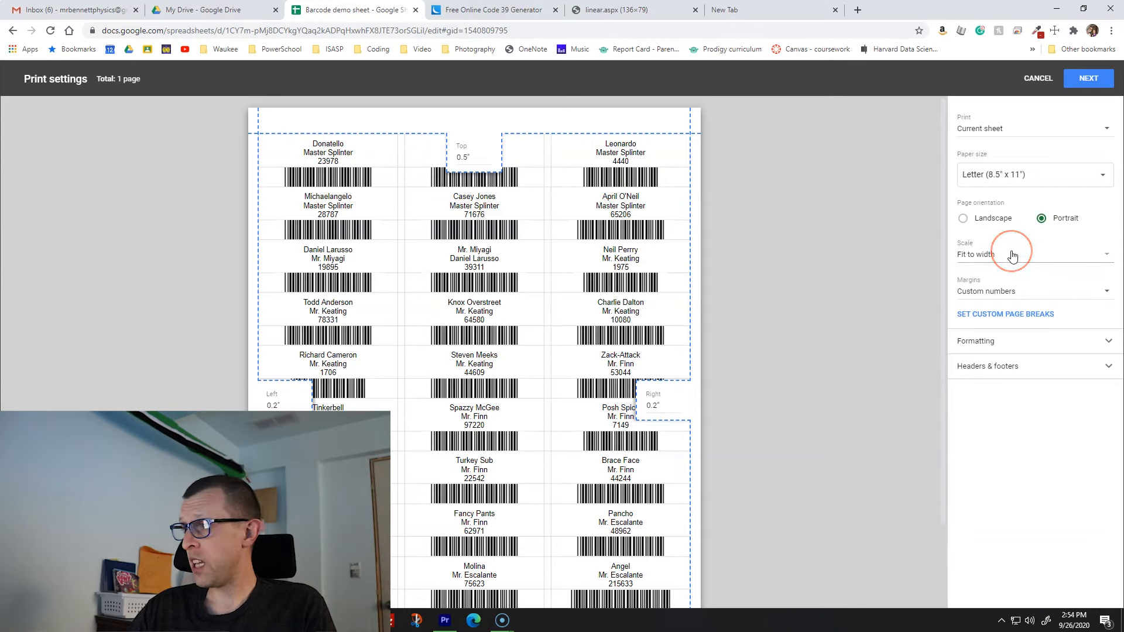
# - Set the print scale to Normal (100%)
pyautogui.click(1087, 258)
pyautogui.click(997, 241)
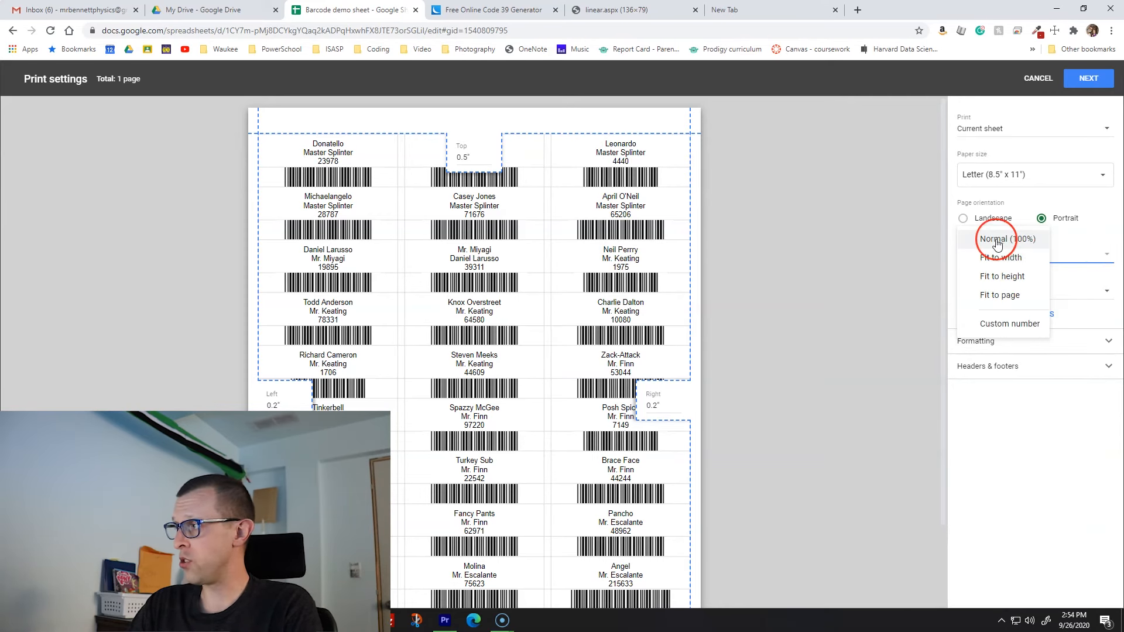
pyautogui.click(997, 242)
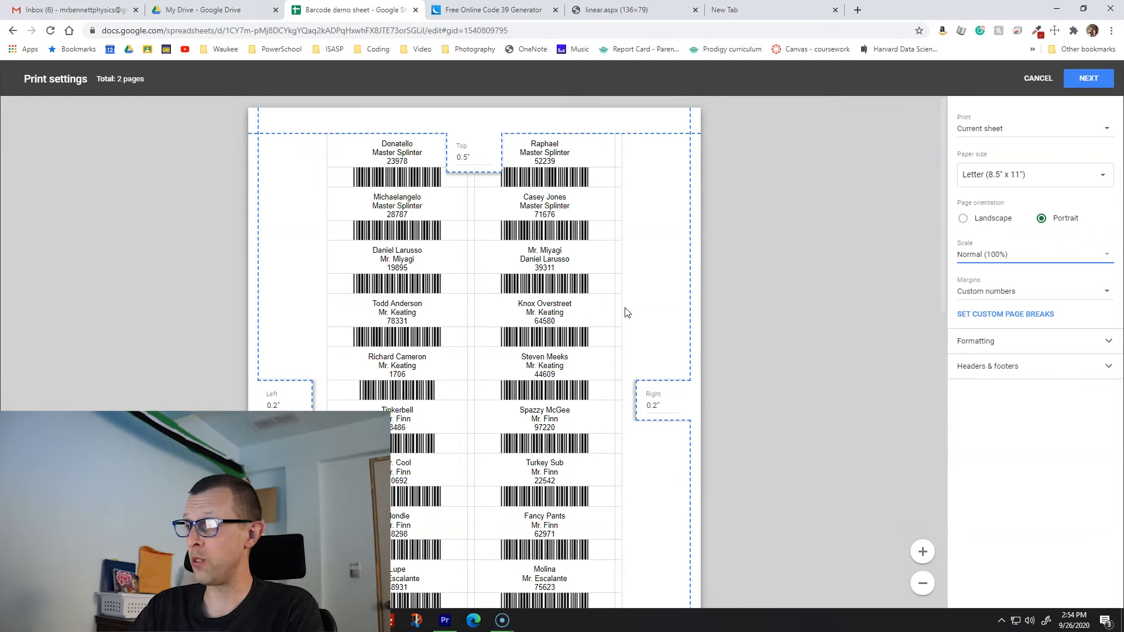
pyautogui.scroll(-1, 369, 355)
# - Set a custom left margin of 0.18" and start changing the right margin
pyautogui.click(284, 345)
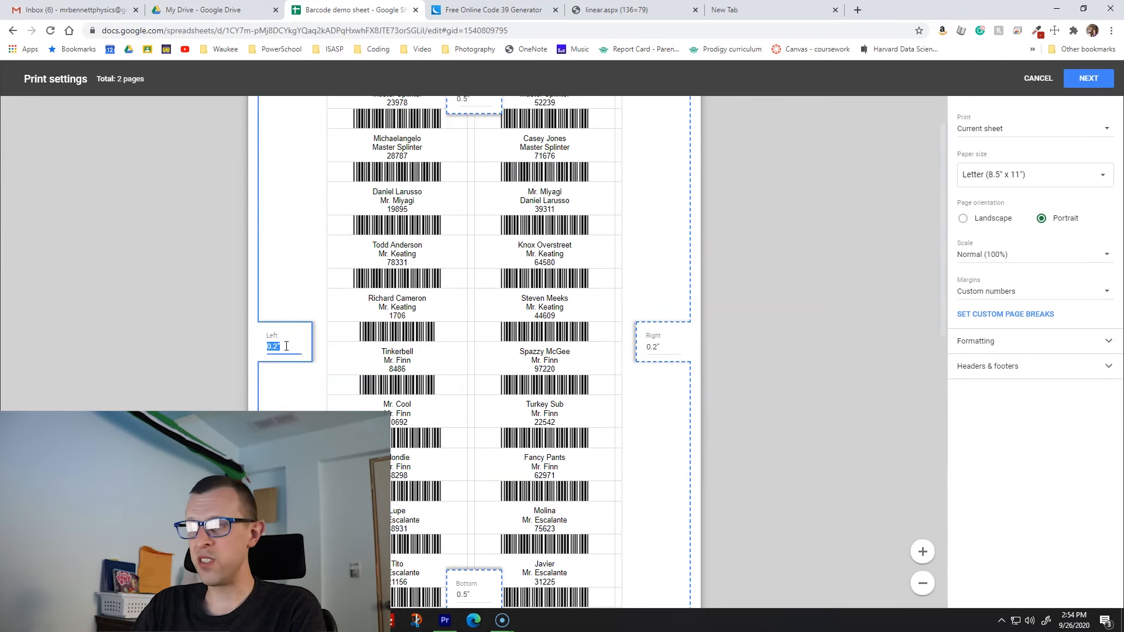
pyautogui.scroll(-5, 477, 296)
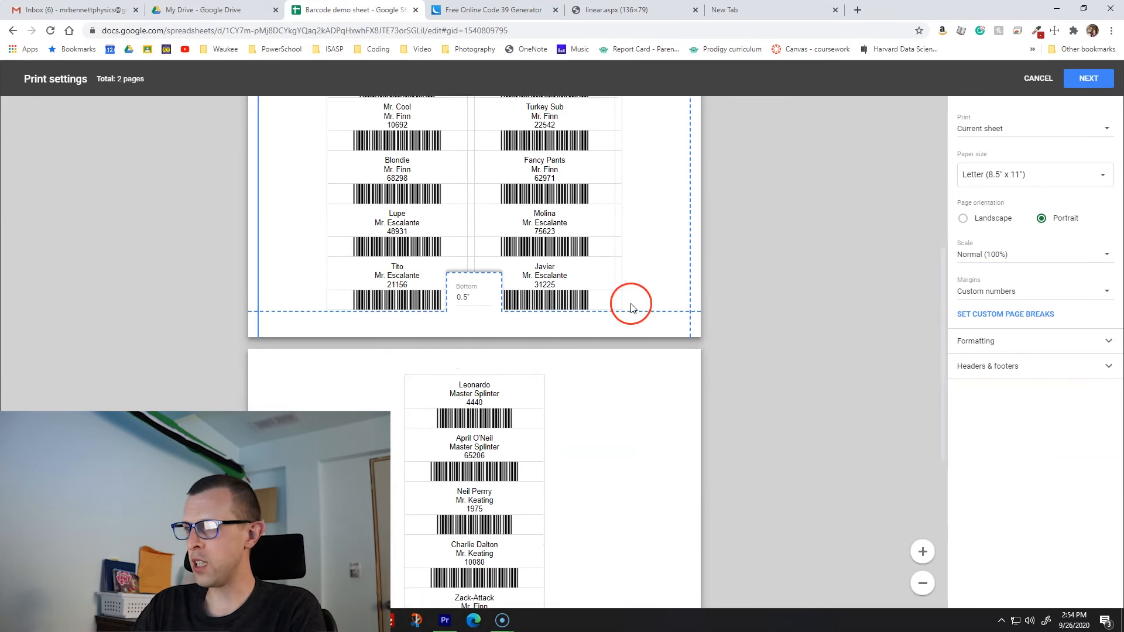
pyautogui.scroll(-5, 630, 304)
pyautogui.scroll(10, 631, 309)
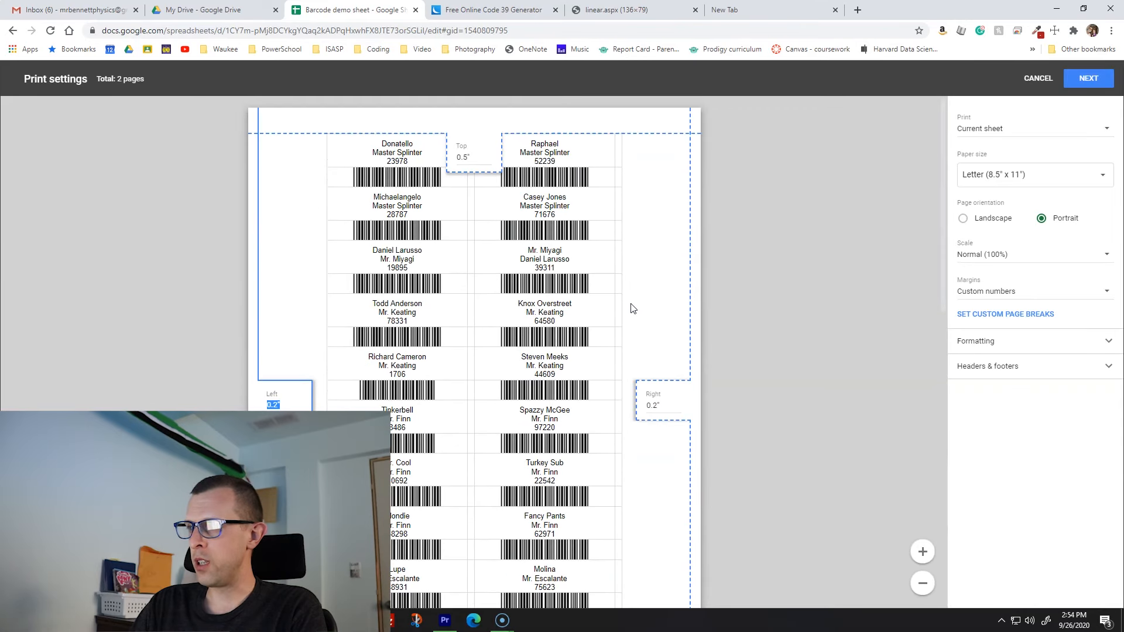
pyautogui.scroll(-10, 631, 309)
pyautogui.scroll(10, 631, 309)
pyautogui.scroll(-5, 632, 308)
pyautogui.scroll(3, 344, 251)
pyautogui.click(273, 294)
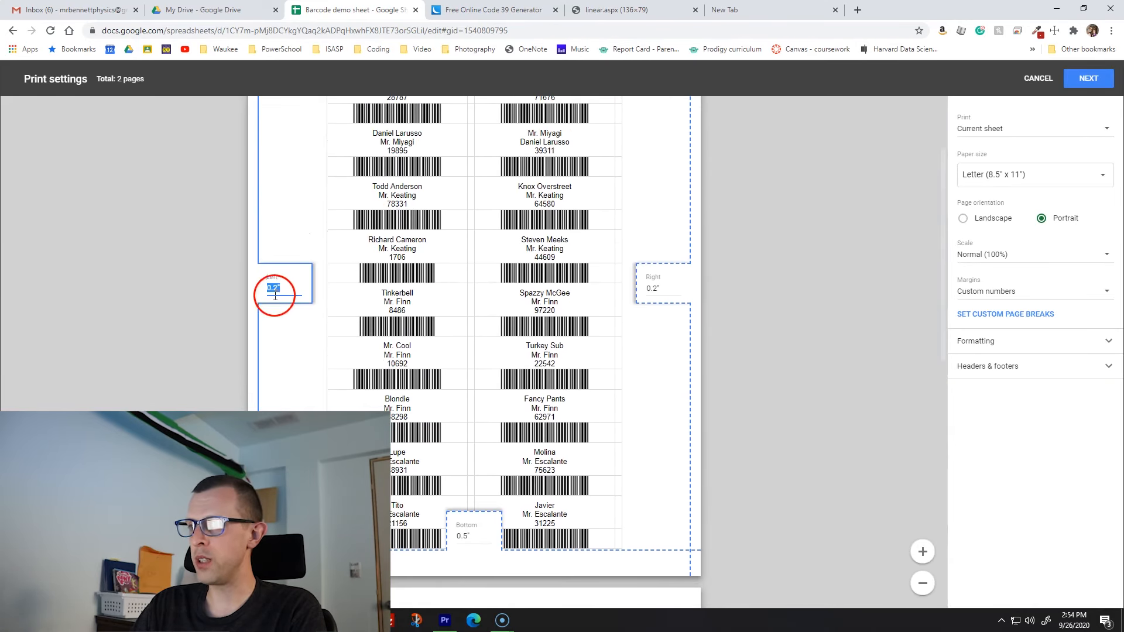
pyautogui.click(331, 308)
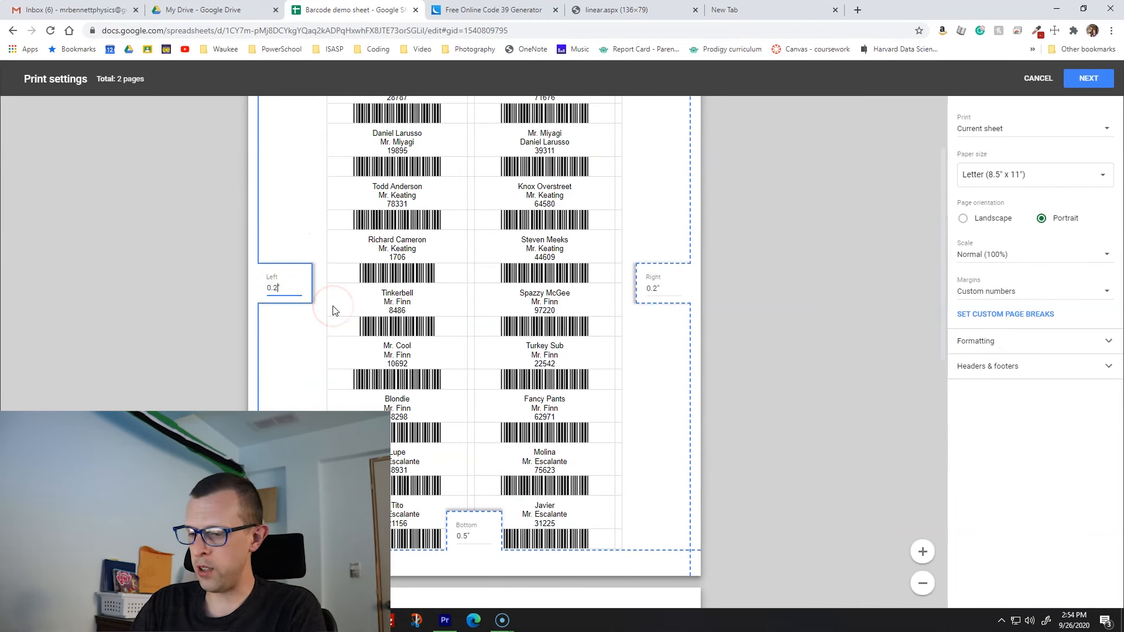
pyautogui.write('0.18')
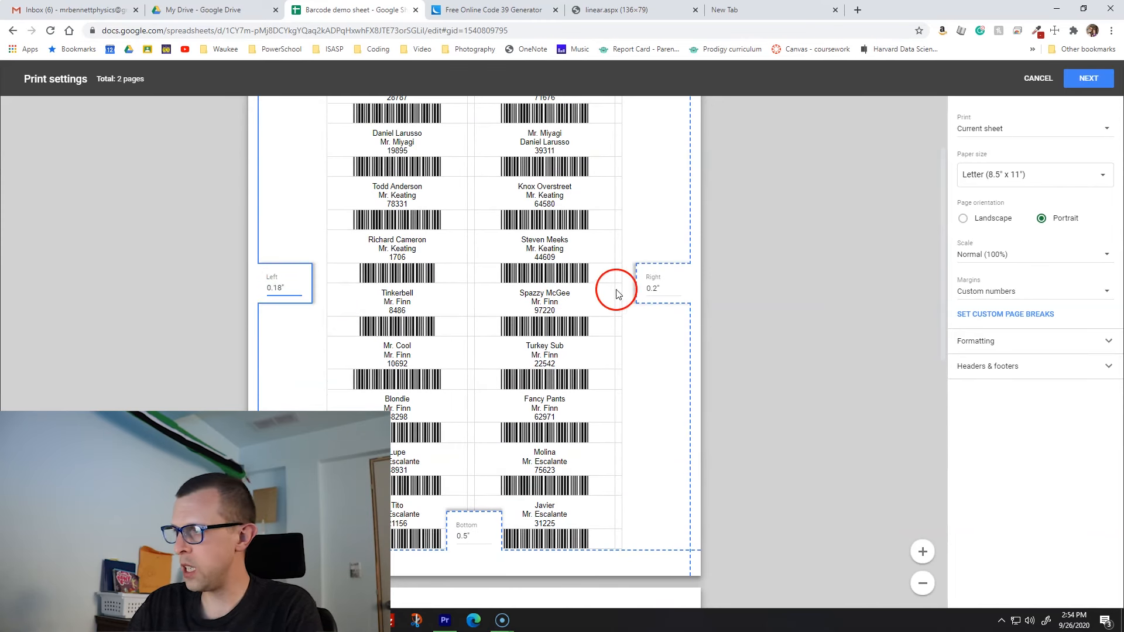
pyautogui.click(655, 288)
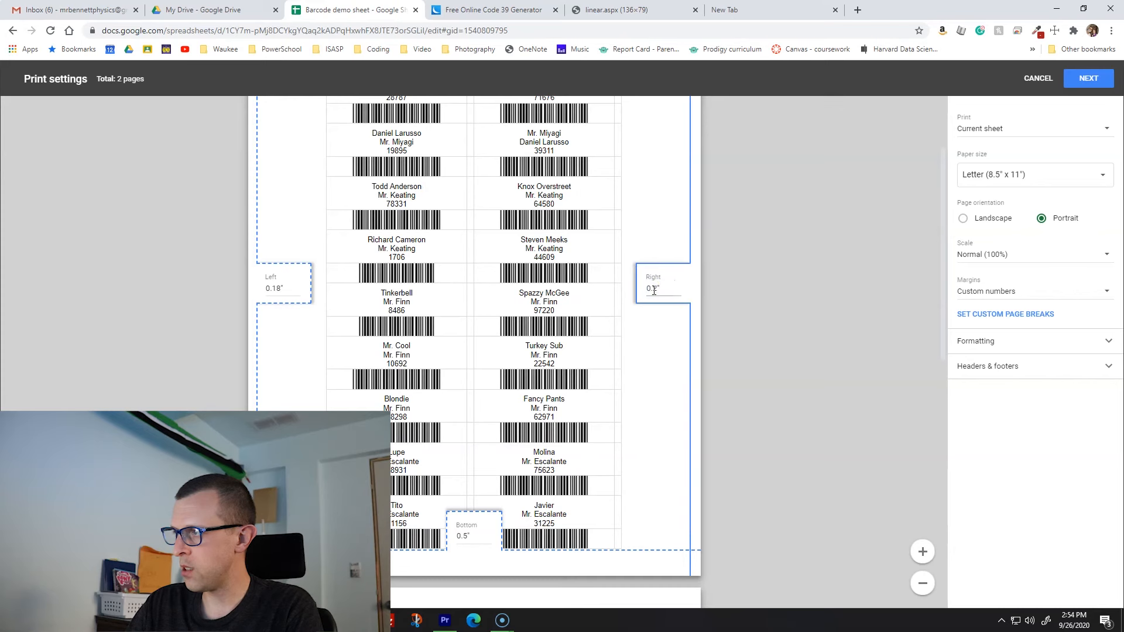
pyautogui.doubleClick(654, 288)
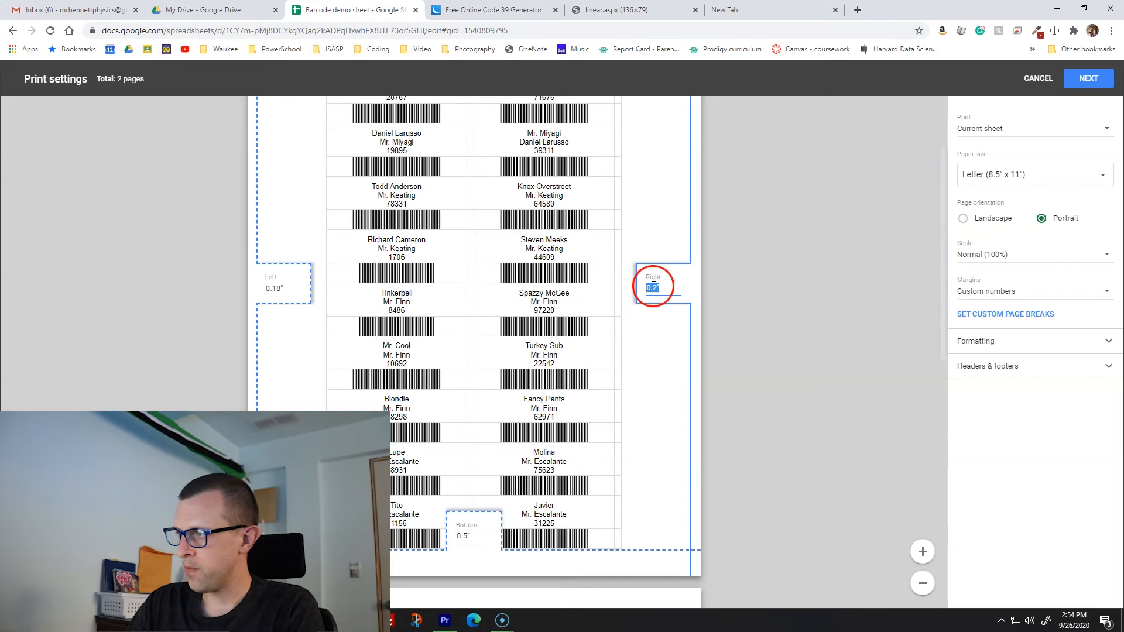
pyautogui.click(678, 311)
# - Set both left and right margins to 0.16" and continue to the print dialog
pyautogui.click(275, 288)
pyautogui.doubleClick(276, 288)
pyautogui.write('0.16')
pyautogui.doubleClick(658, 287)
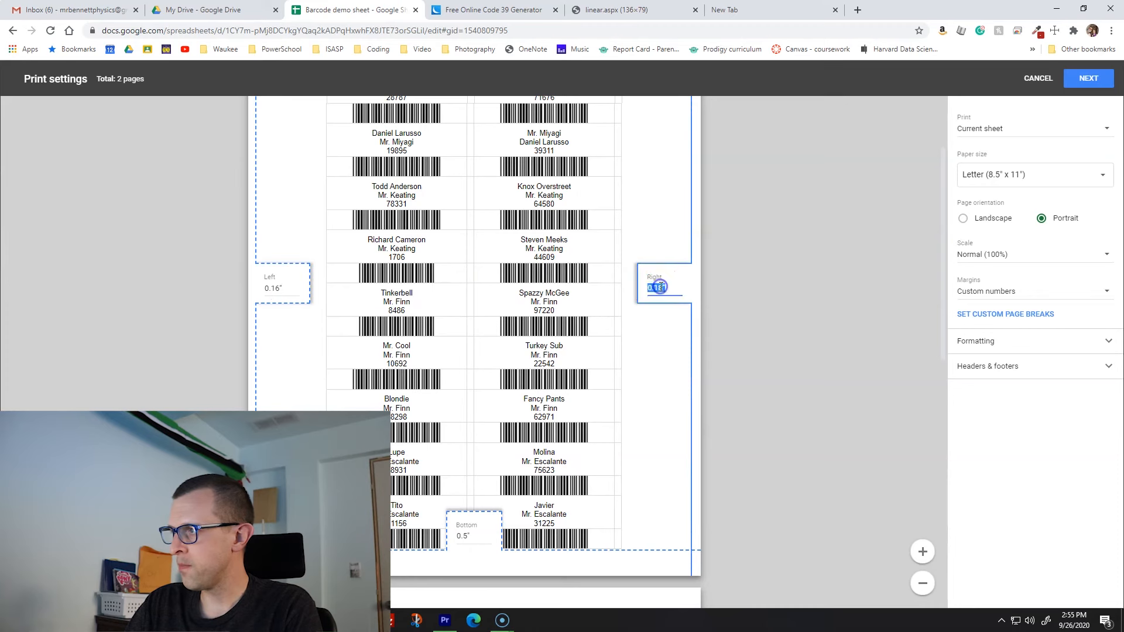
pyautogui.write('0.1')
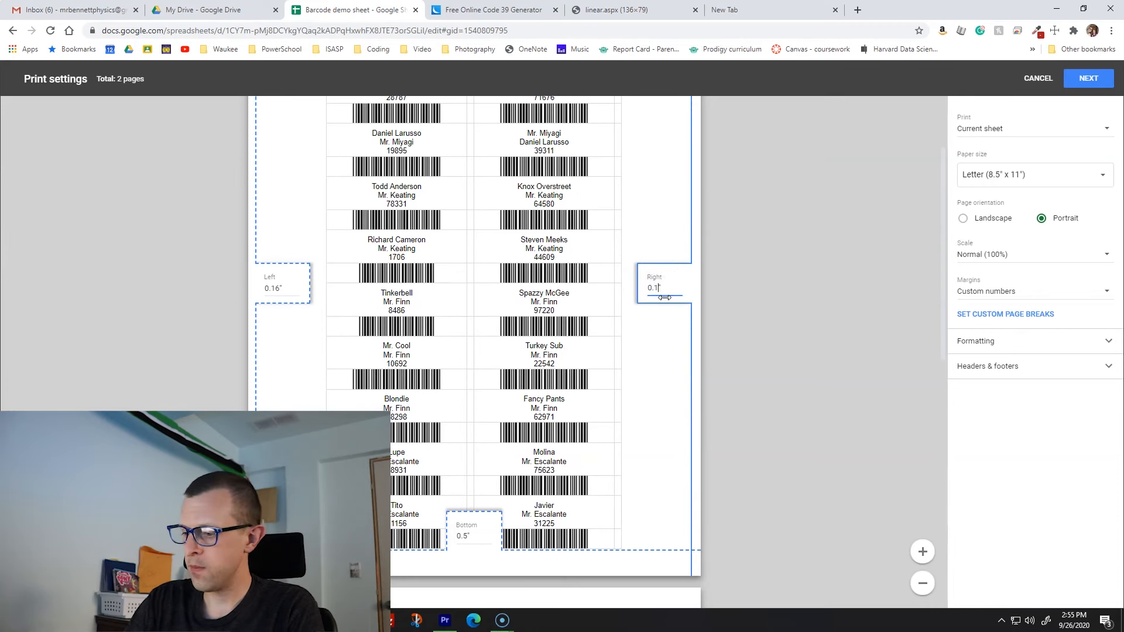
pyautogui.write('6')
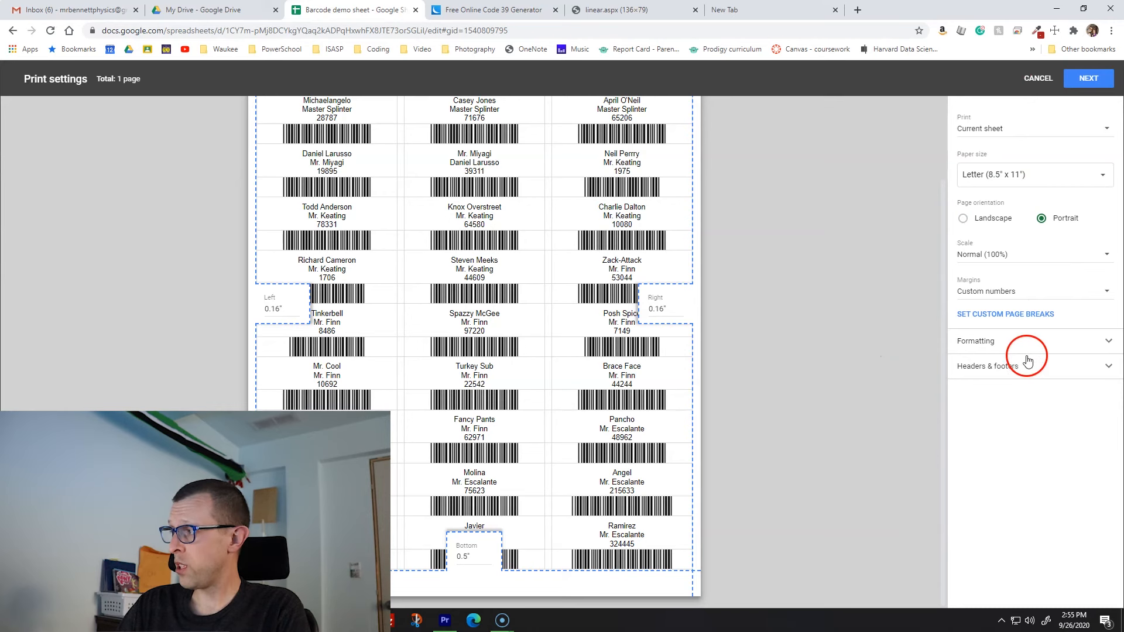
pyautogui.click(990, 344)
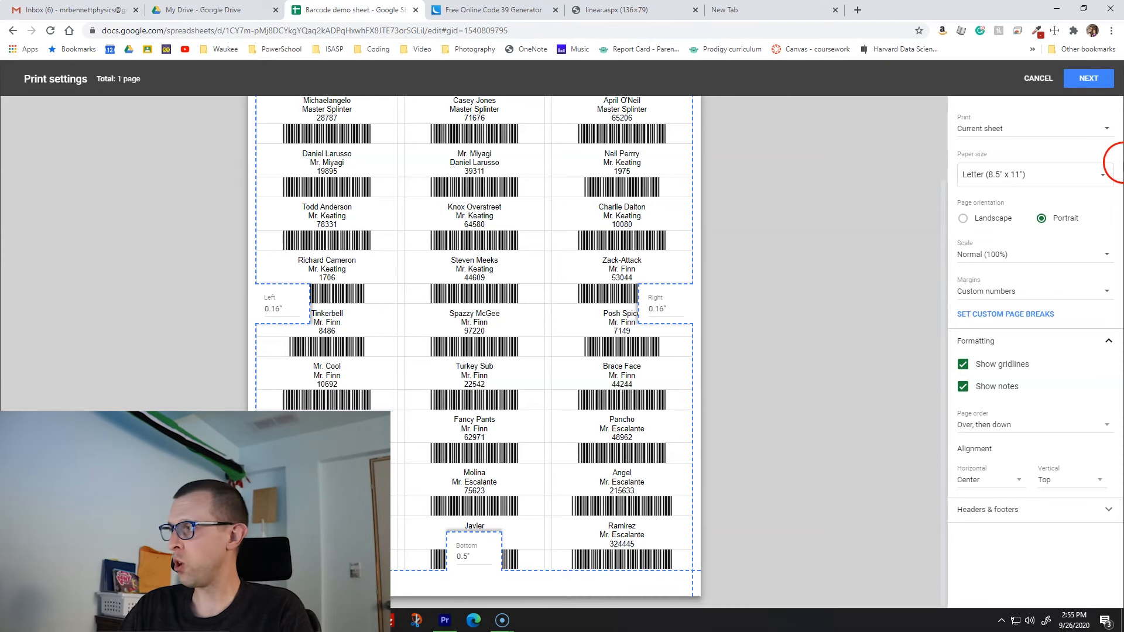
pyautogui.click(1089, 88)
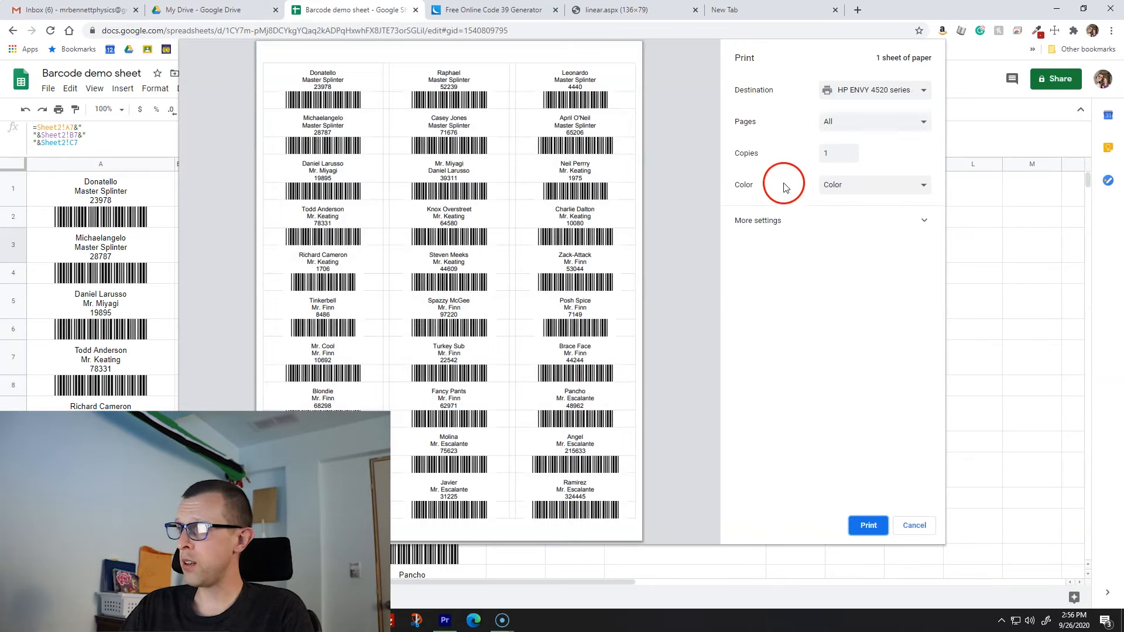
# - Under More settings, set Scale to Custom at 100 and print the label sheet
pyautogui.click(773, 220)
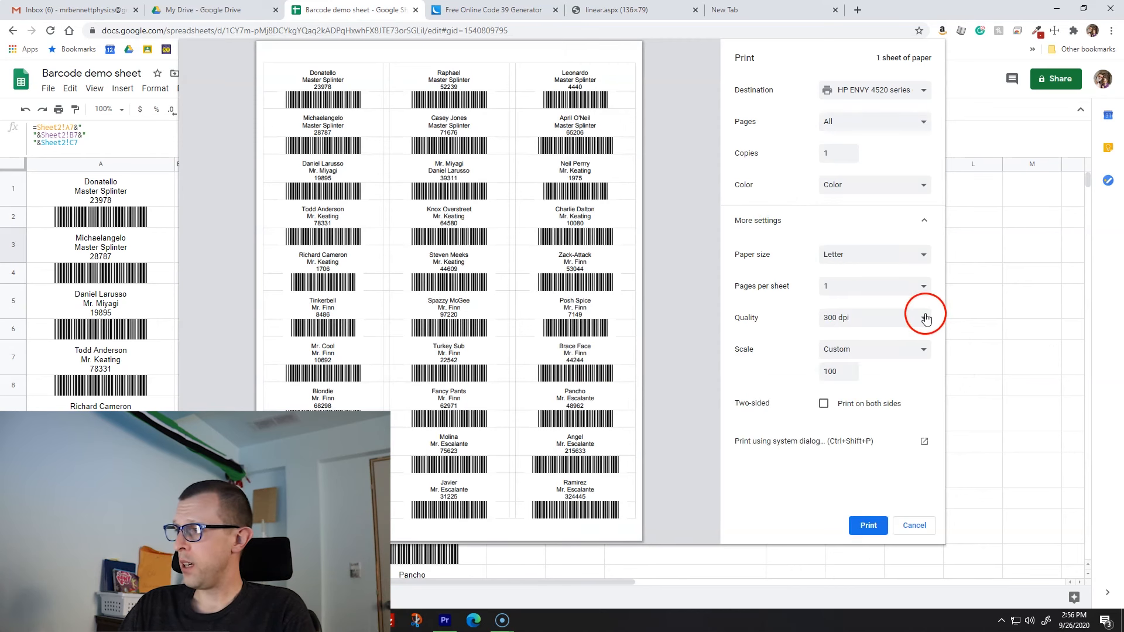
pyautogui.click(923, 349)
pyautogui.click(878, 393)
pyautogui.click(831, 371)
pyautogui.click(873, 351)
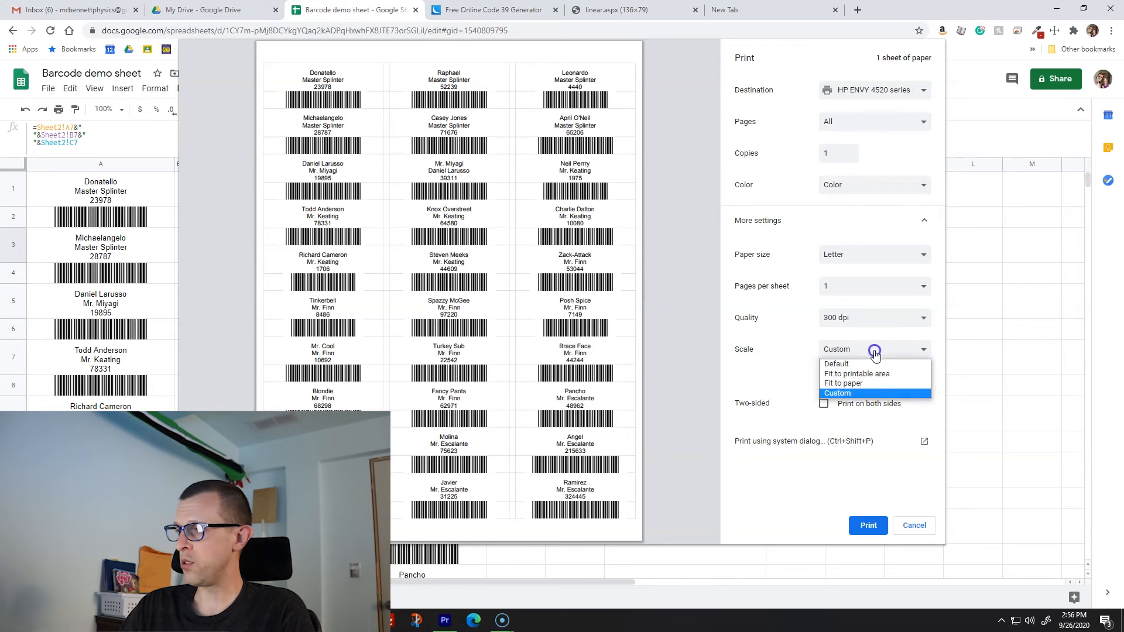
pyautogui.click(854, 395)
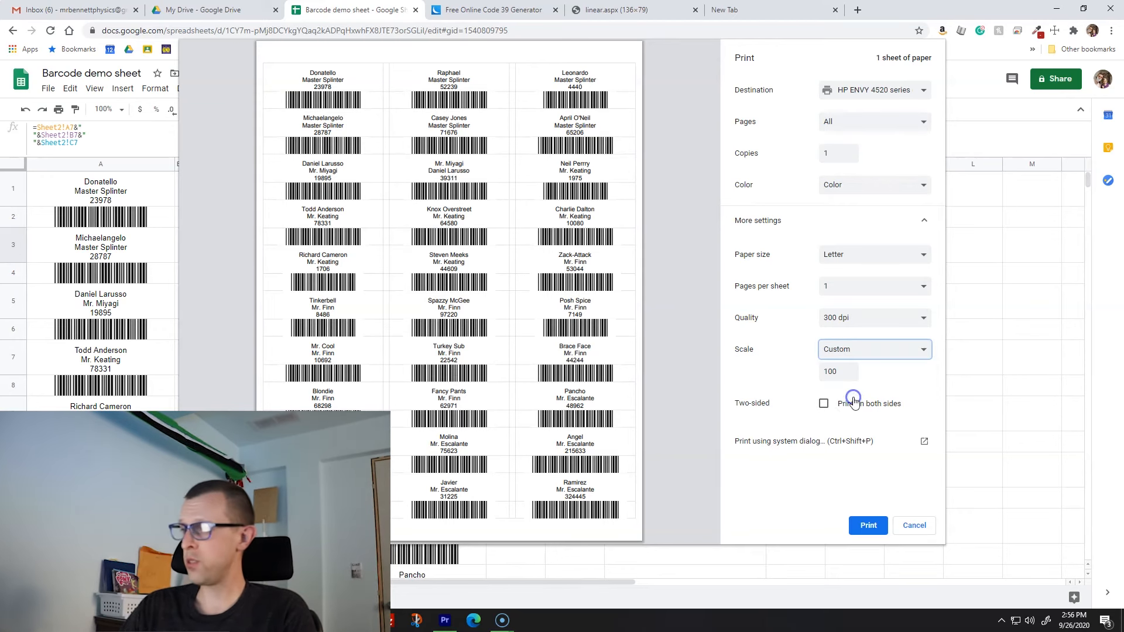
pyautogui.click(843, 374)
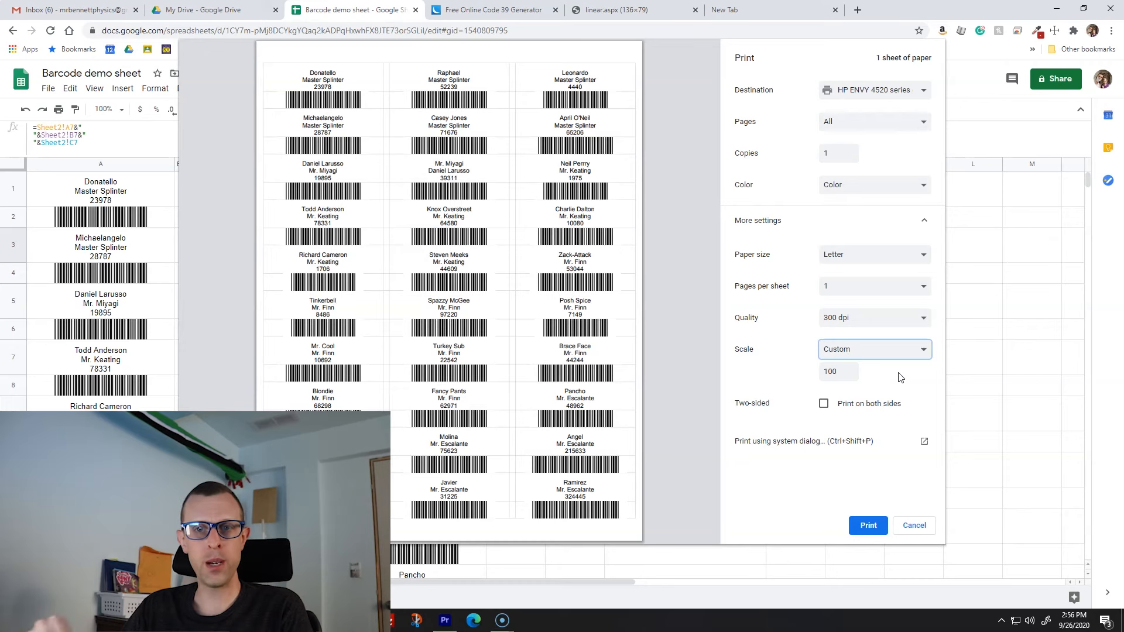
pyautogui.click(869, 525)
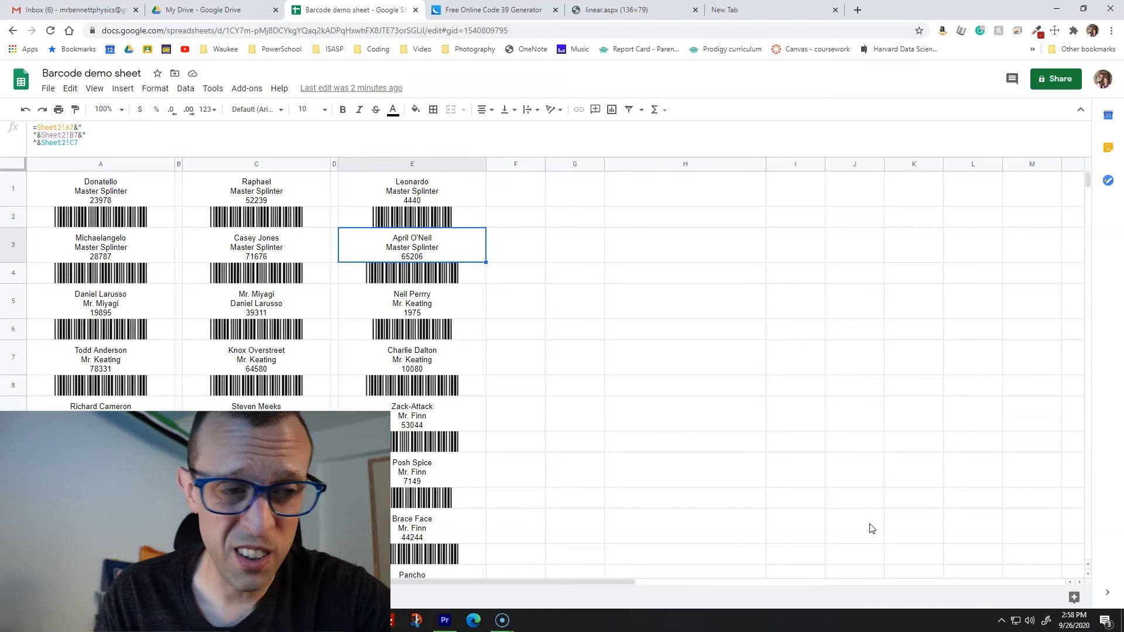
# - Reopen print settings with Ctrl+P, uncheck Show gridlines, and continue to printing
pyautogui.click(911, 548)
pyautogui.hotkey('ctrl', 'p')
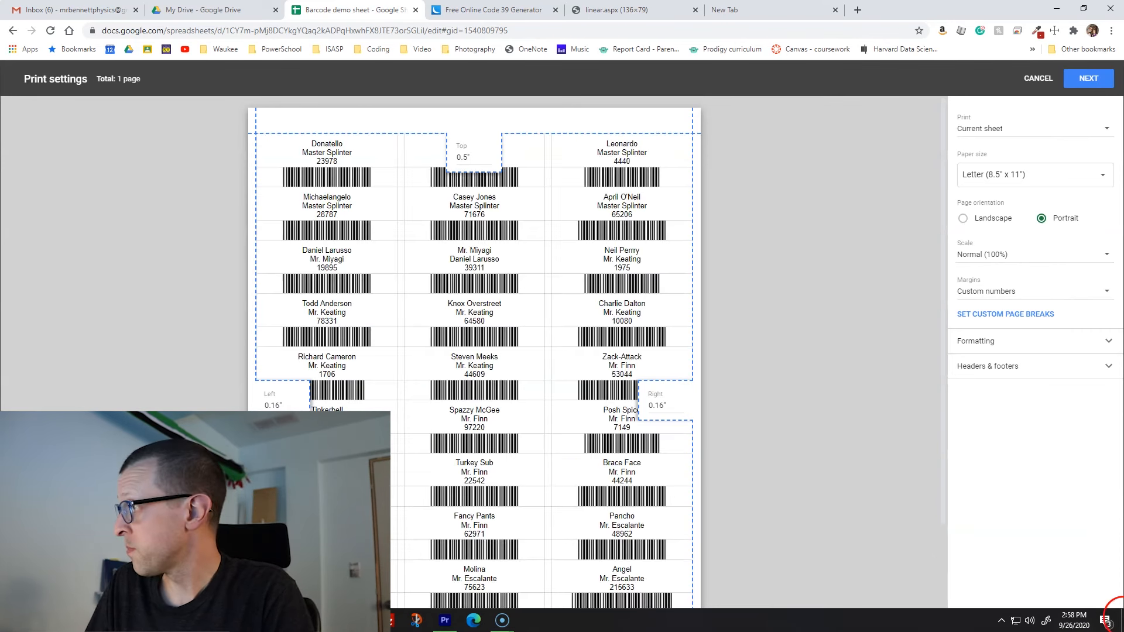
pyautogui.click(989, 342)
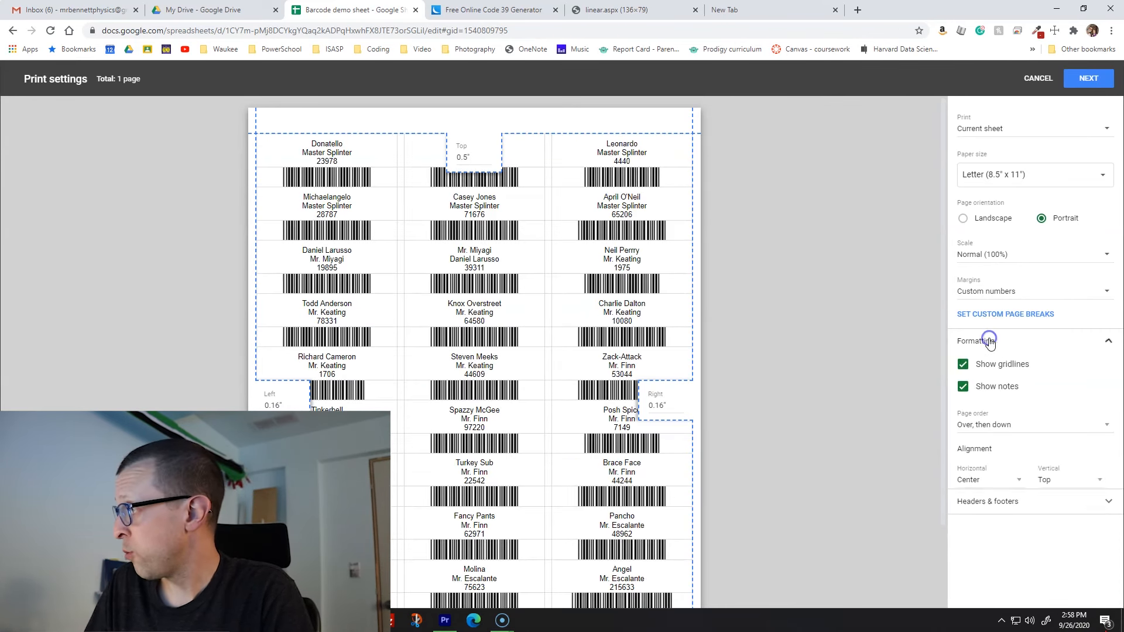
pyautogui.click(963, 364)
pyautogui.click(1079, 78)
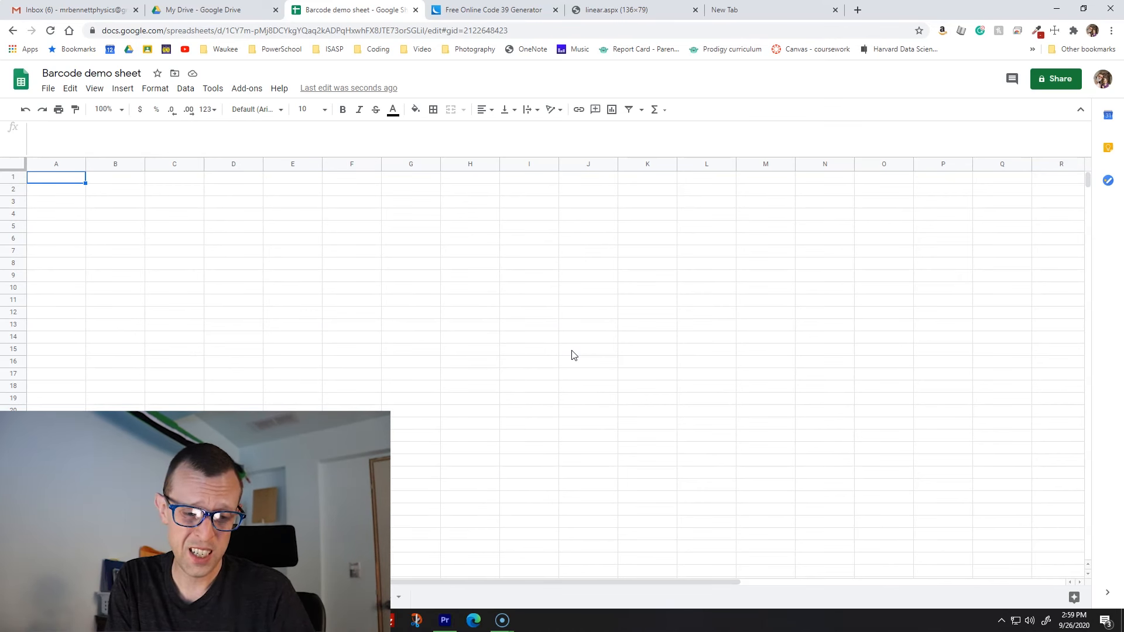
# - Enter 44609 in A1, then clear all student names, teachers and numbers on Sheet2
pyautogui.write('44609')
pyautogui.press('Tab')
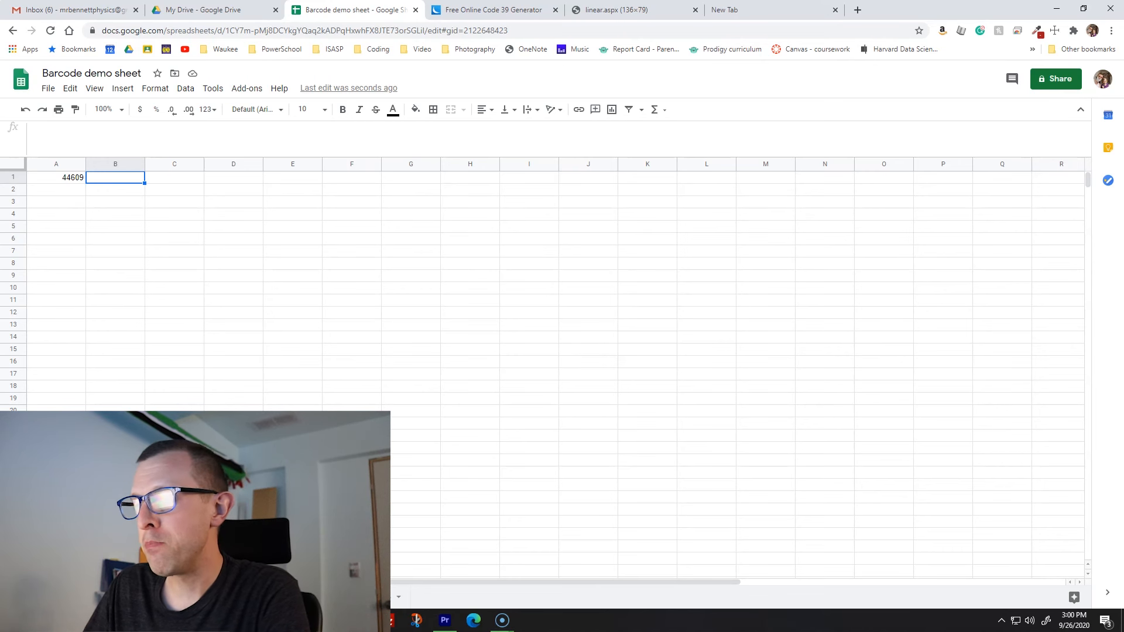
pyautogui.click(118, 596)
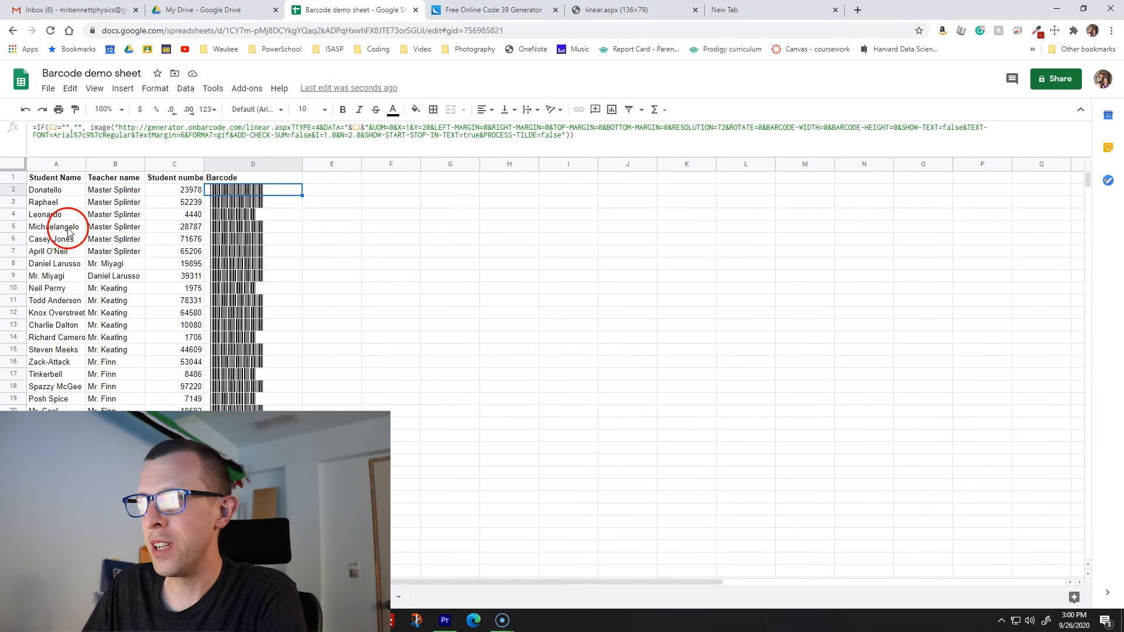
pyautogui.moveTo(53, 190); pyautogui.dragTo(176, 416)
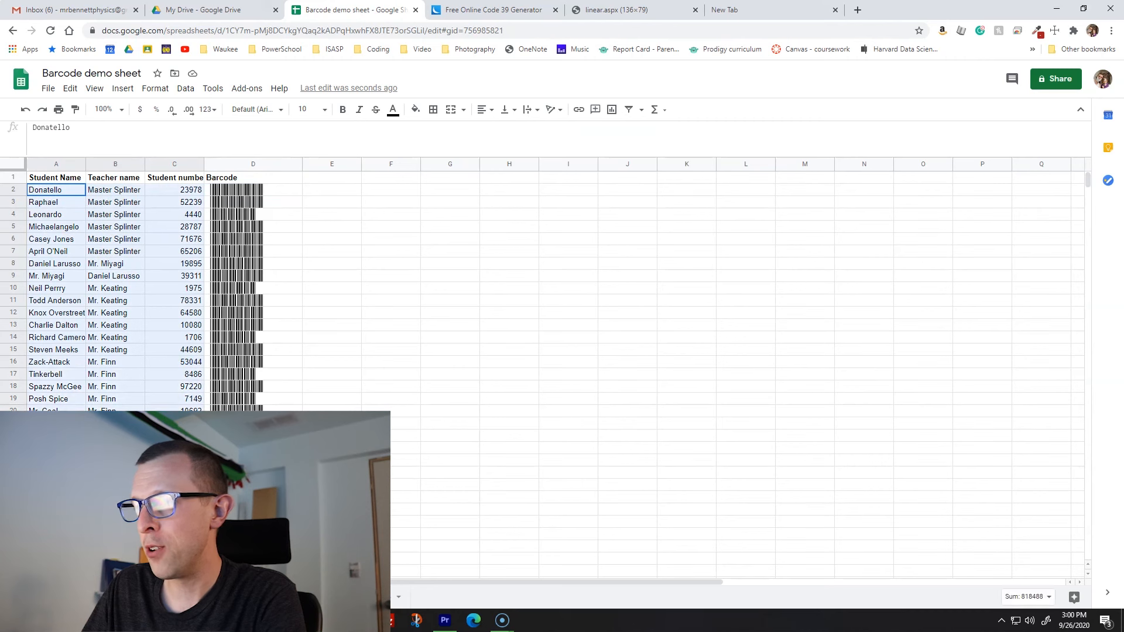
pyautogui.press('Delete')
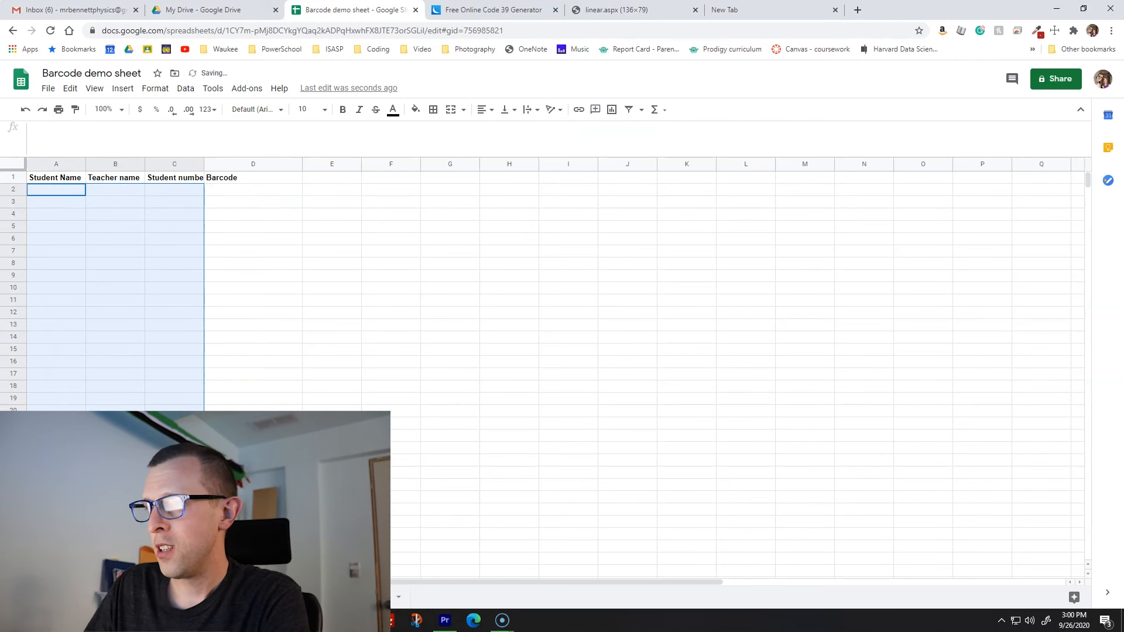
# - Enter a test student name, a teacher initial and number 12345 in row 4, then view its label
pyautogui.click(64, 216)
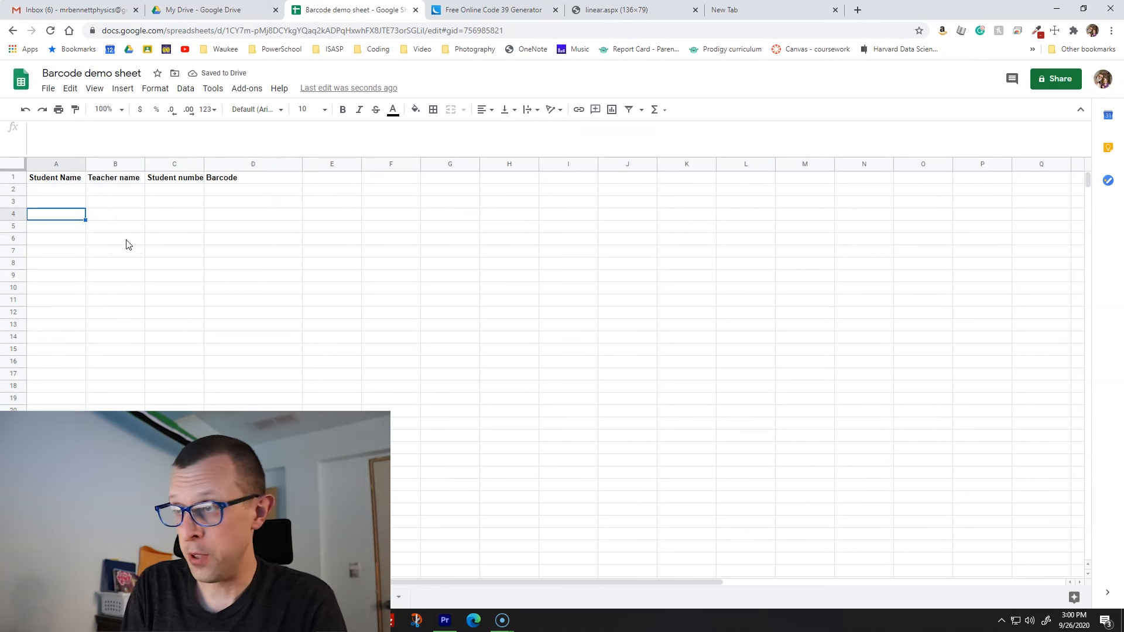
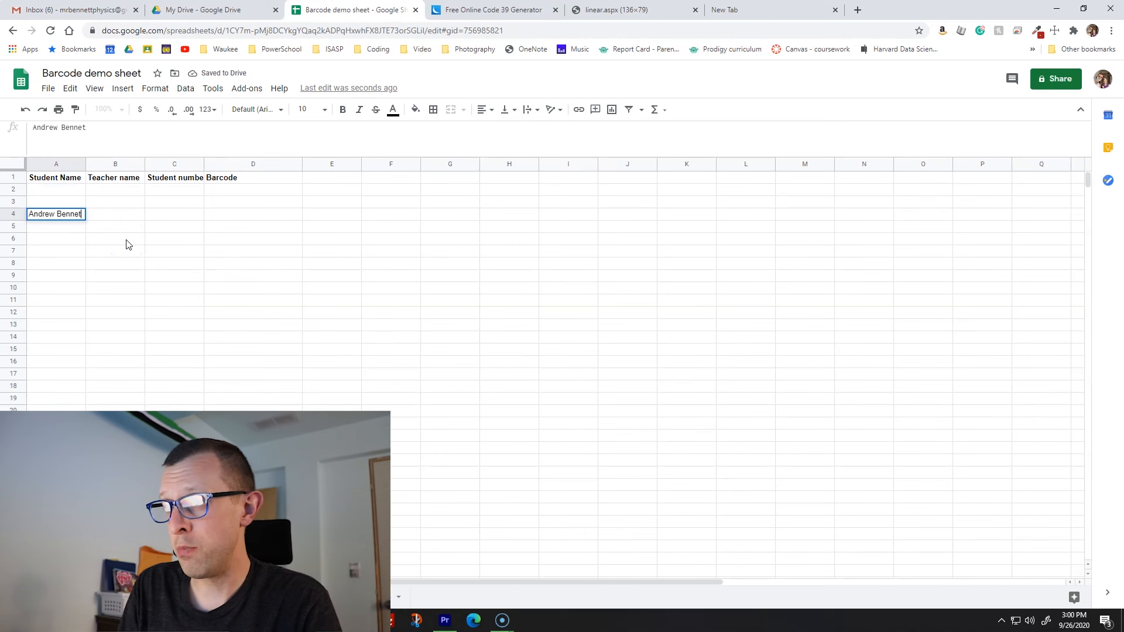
pyautogui.press('Tab')
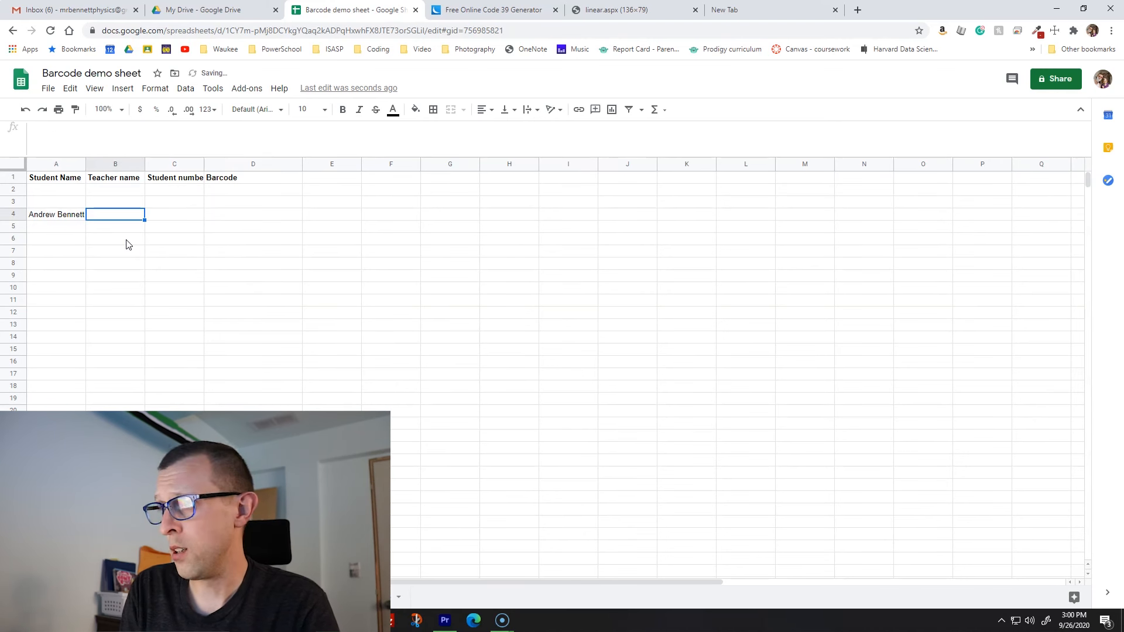
pyautogui.write('Mr. Smith')
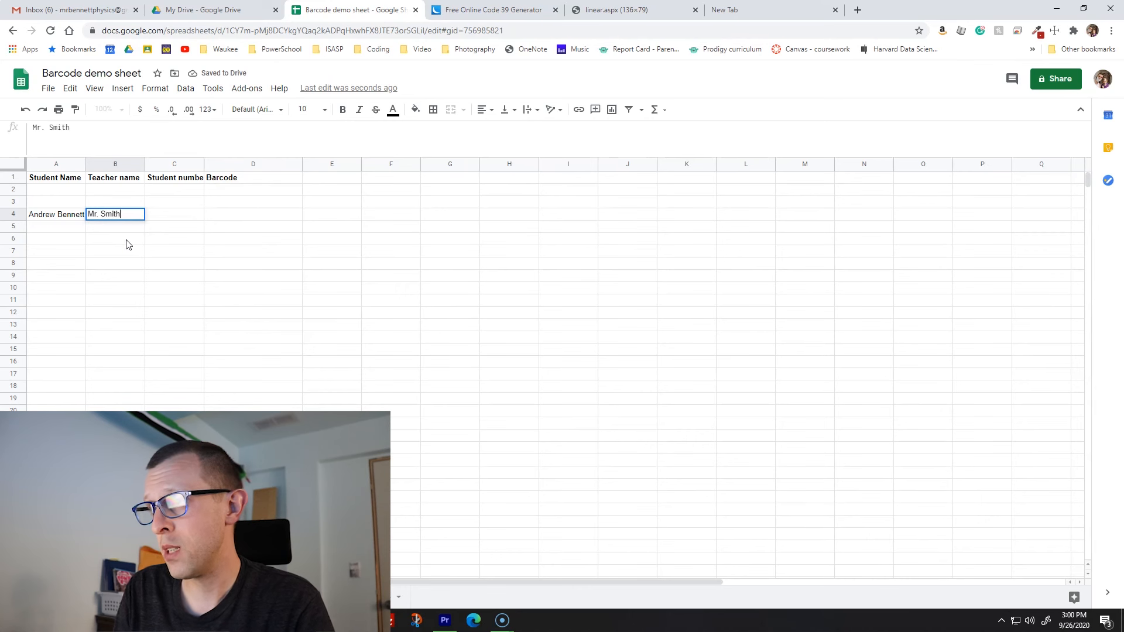
pyautogui.press('Tab')
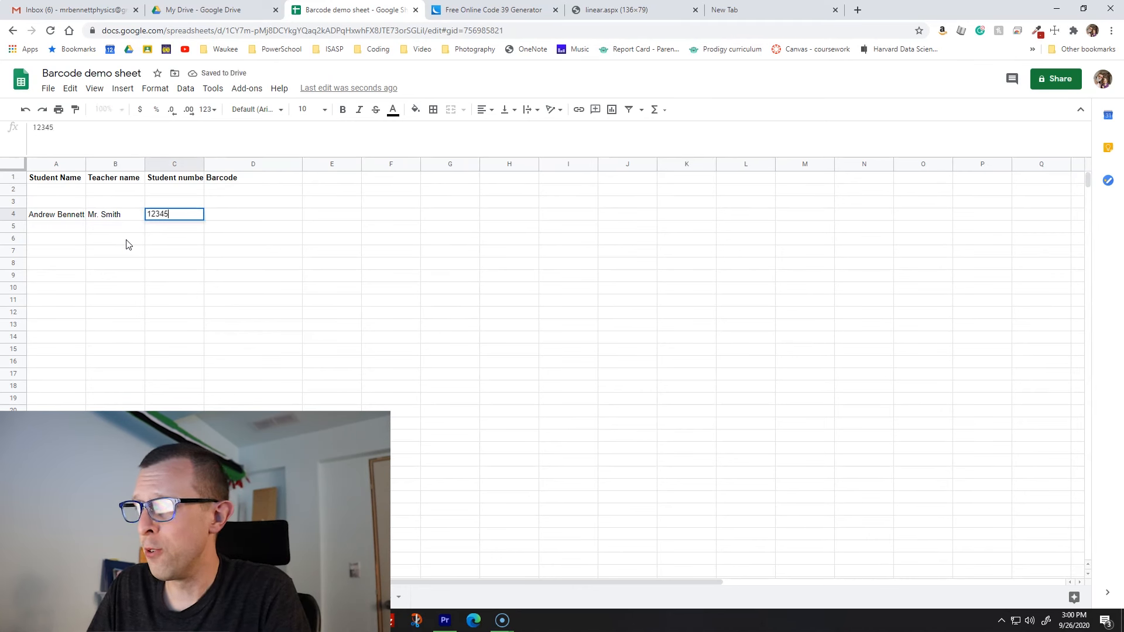
pyautogui.press('Return')
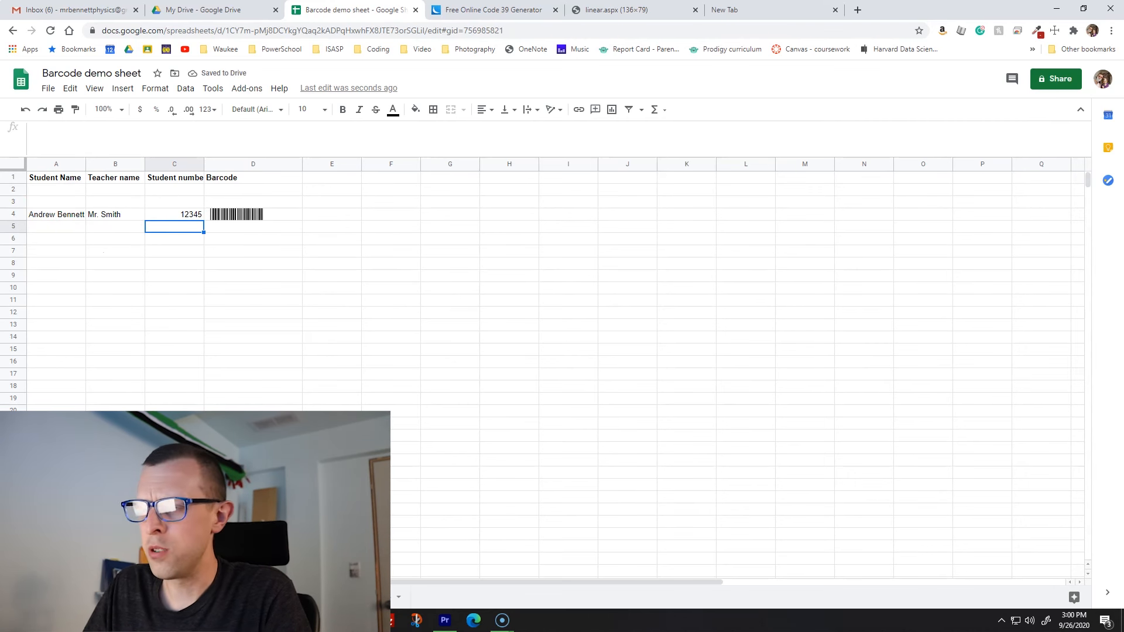
pyautogui.click(351, 597)
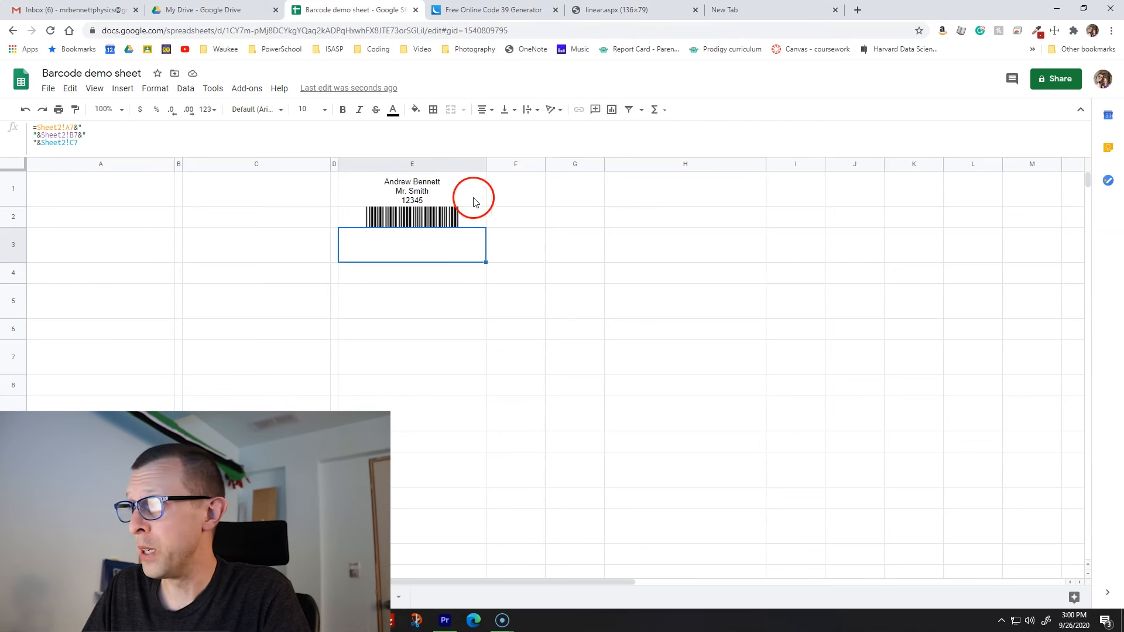
# - Clear the test entry's name, teacher and number from row 4 of the student sheet
pyautogui.hotkey('ctrl', 'shift', 'pageup')
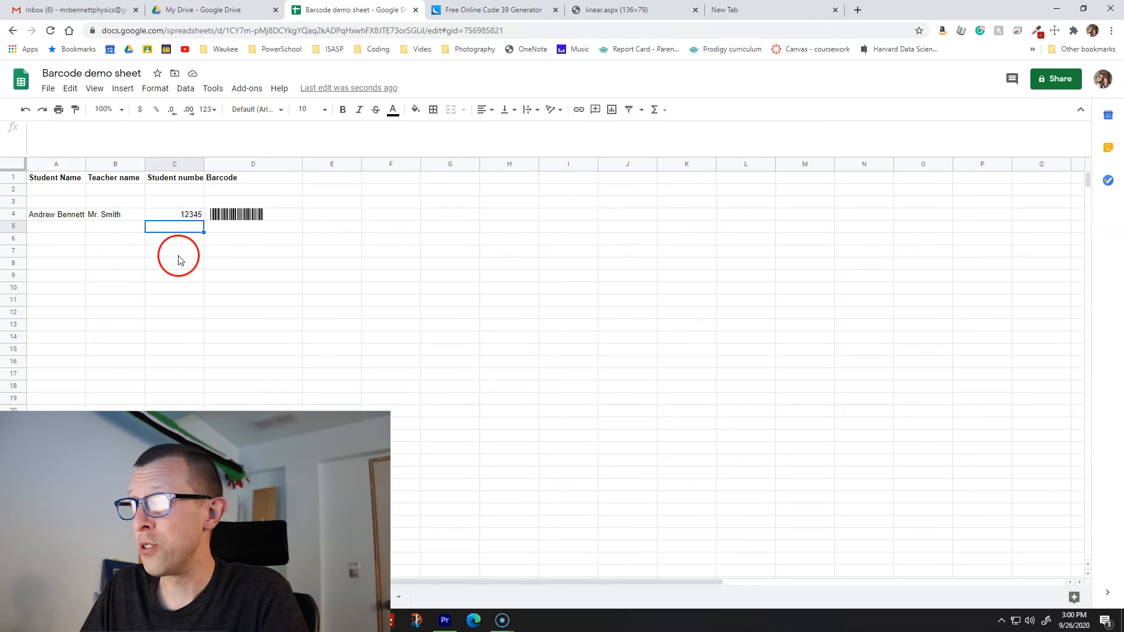
pyautogui.moveTo(181, 214); pyautogui.dragTo(68, 216)
pyautogui.press('Delete')
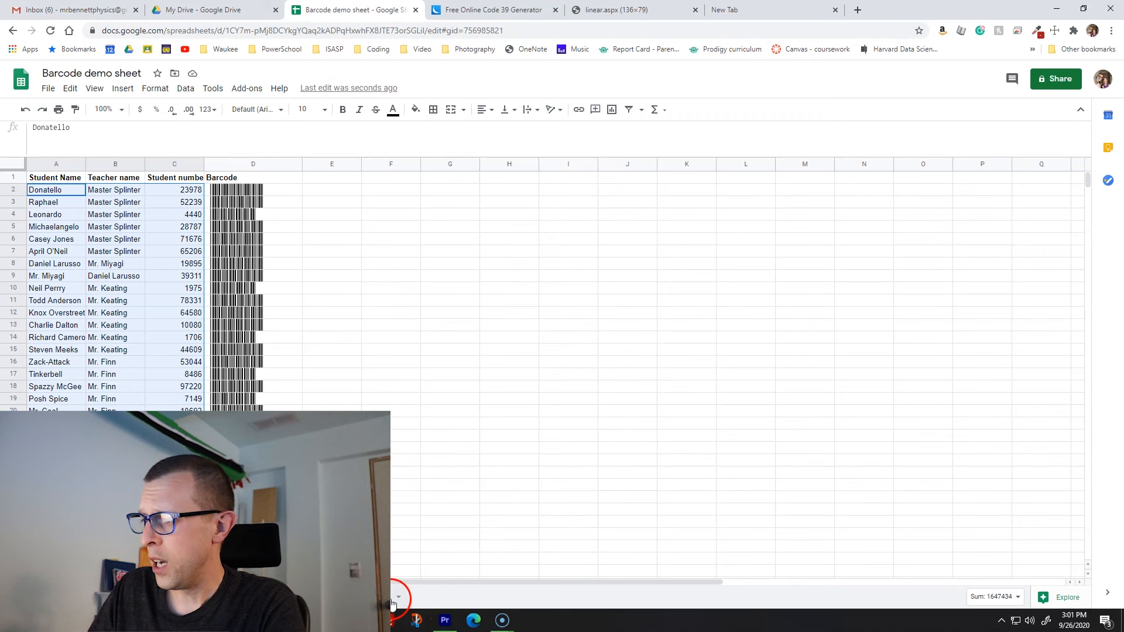
# - Open the QR code label sheet, inspect the IMAGE formula in B1, and scroll through the labels
pyautogui.click(82, 596)
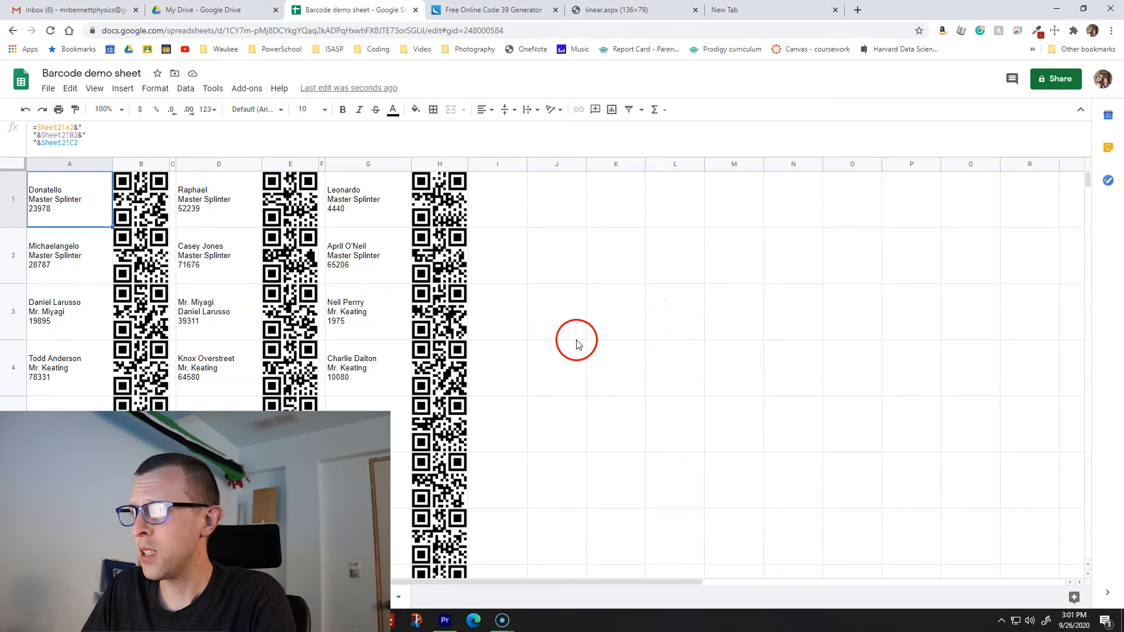
pyautogui.click(166, 216)
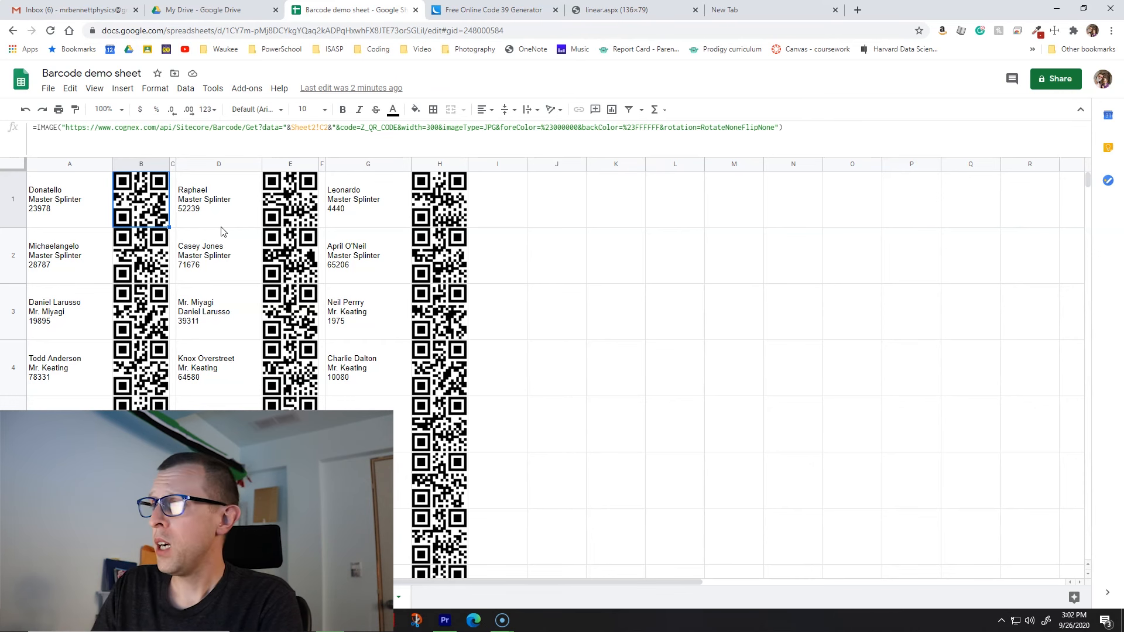
pyautogui.scroll(-5, 632, 261)
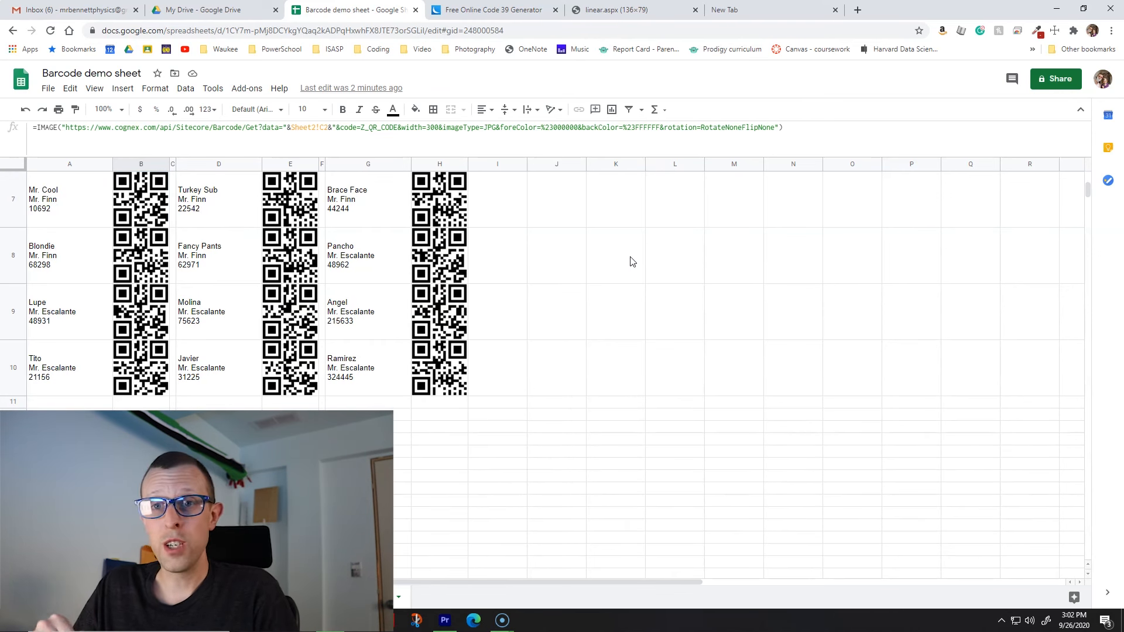